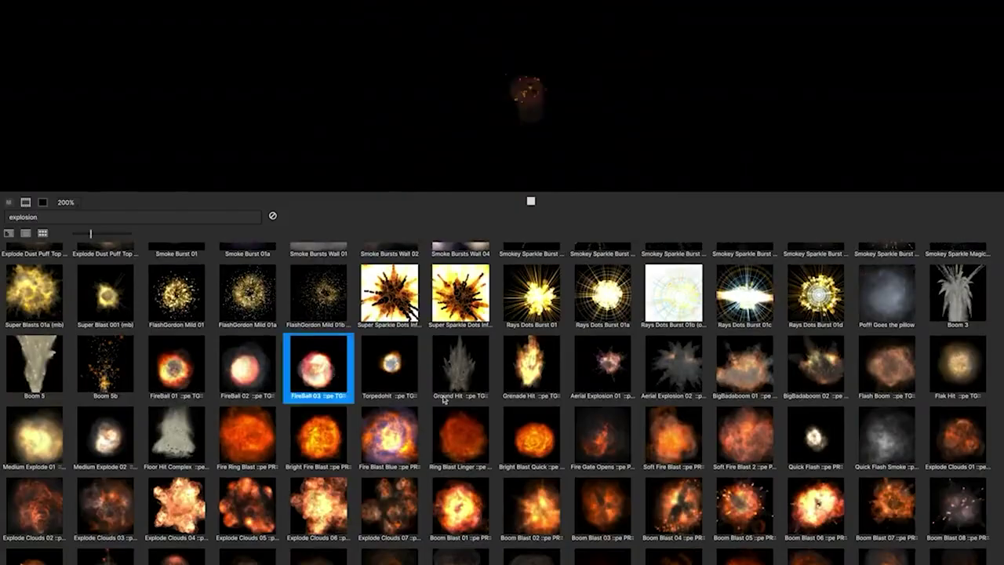
- Jump playback to frame 96 and move the emitter down across the stage
scroll(482, 407, "down", 5)
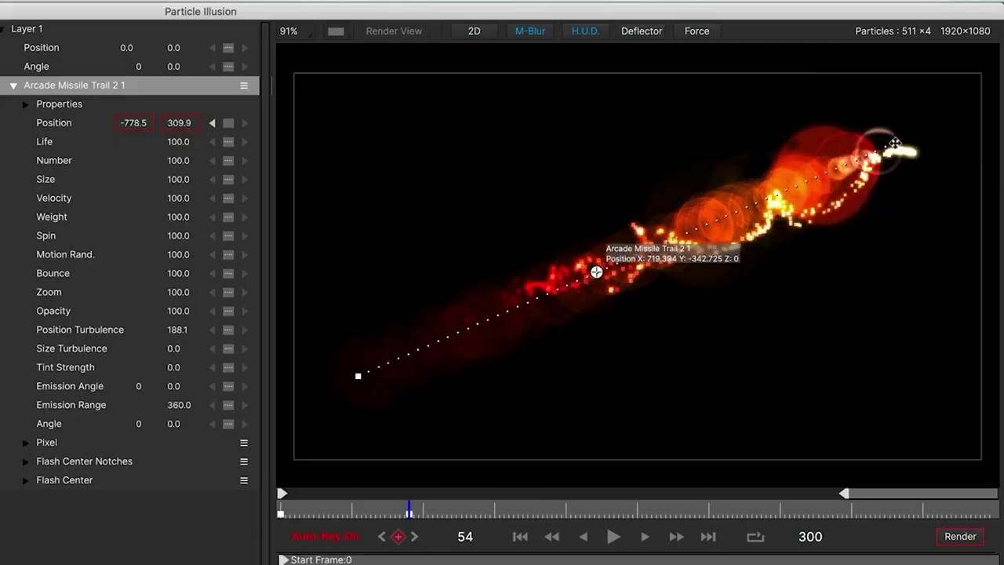
left_click(508, 512)
left_click_drag(894, 188, 865, 416)
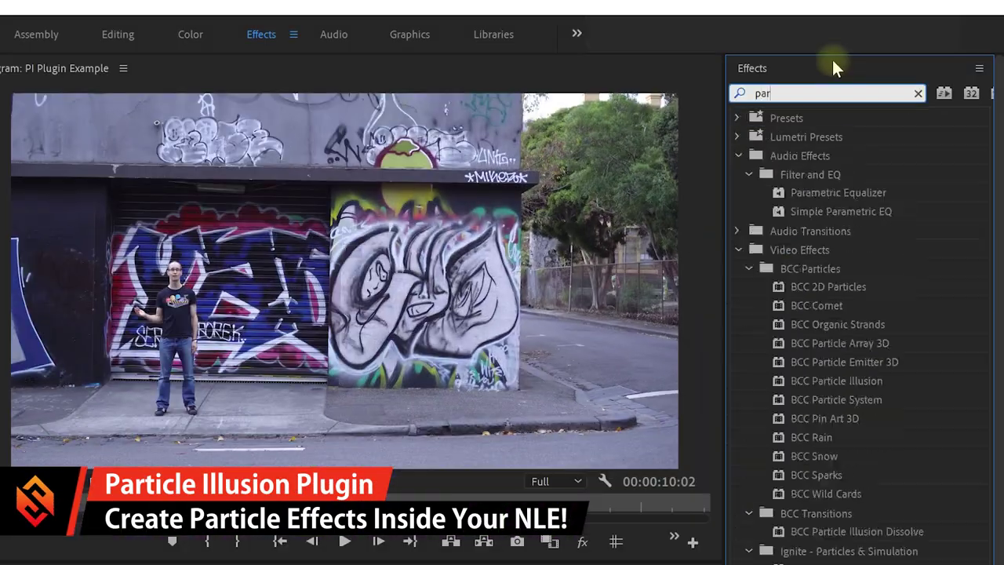
- Apply BCC Particle Illusion to the Barrel Drop clip and launch Particle Illusion
type("ticle illusion")
left_click_drag(874, 226, 275, 422)
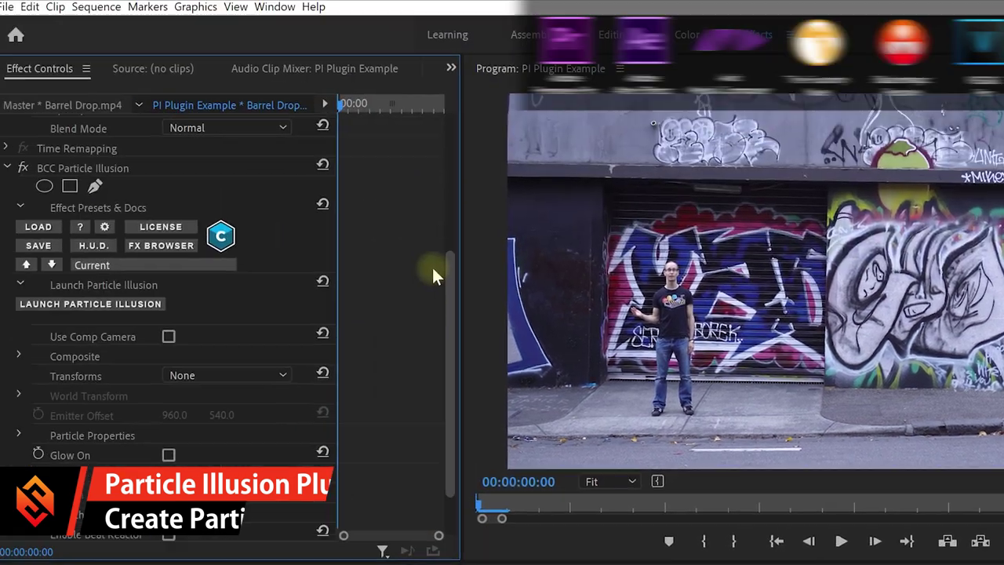
scroll(412, 297, "down", 2)
left_click(126, 262)
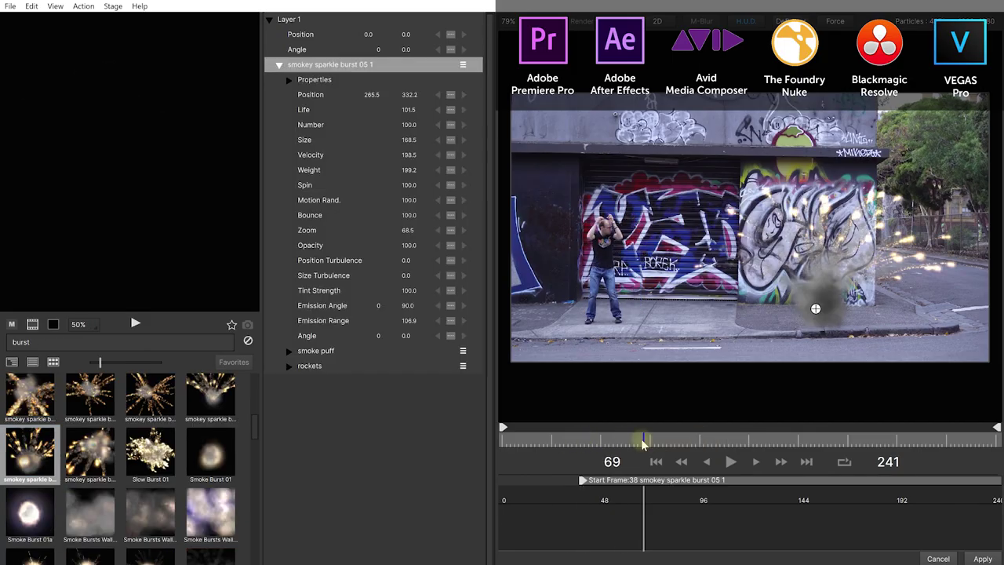
- Play the burst, lower Size Variation to 37.5, and replay to review
left_click(731, 463)
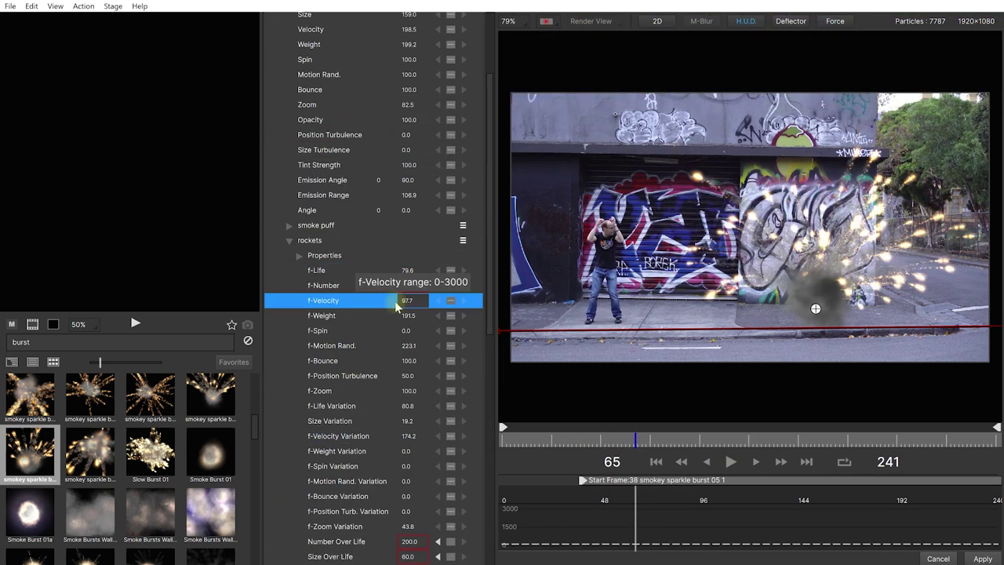
scroll(405, 300, "down", 10)
left_click(441, 290)
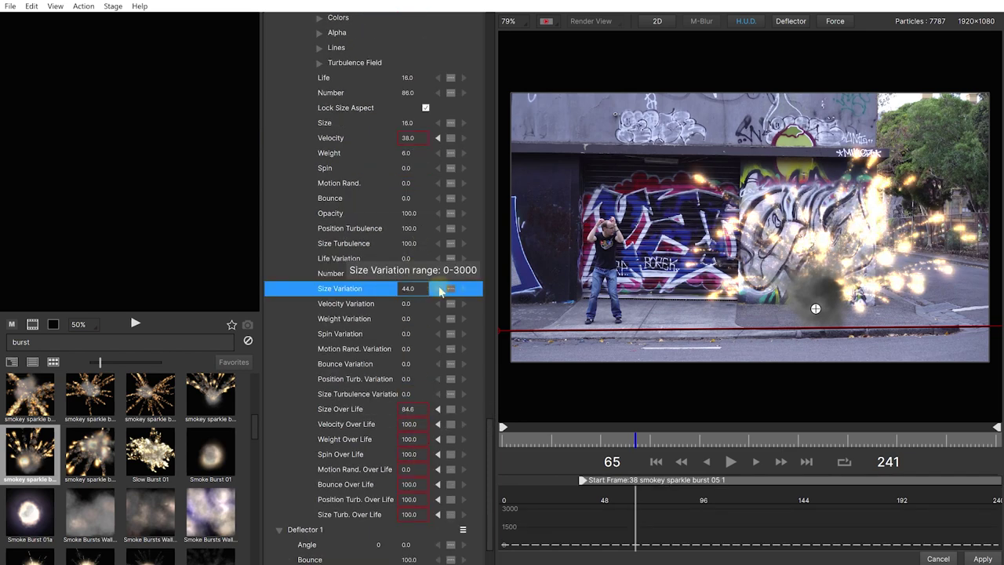
left_click_drag(442, 290, 410, 290)
left_click(731, 462)
scroll(406, 392, "down", 3)
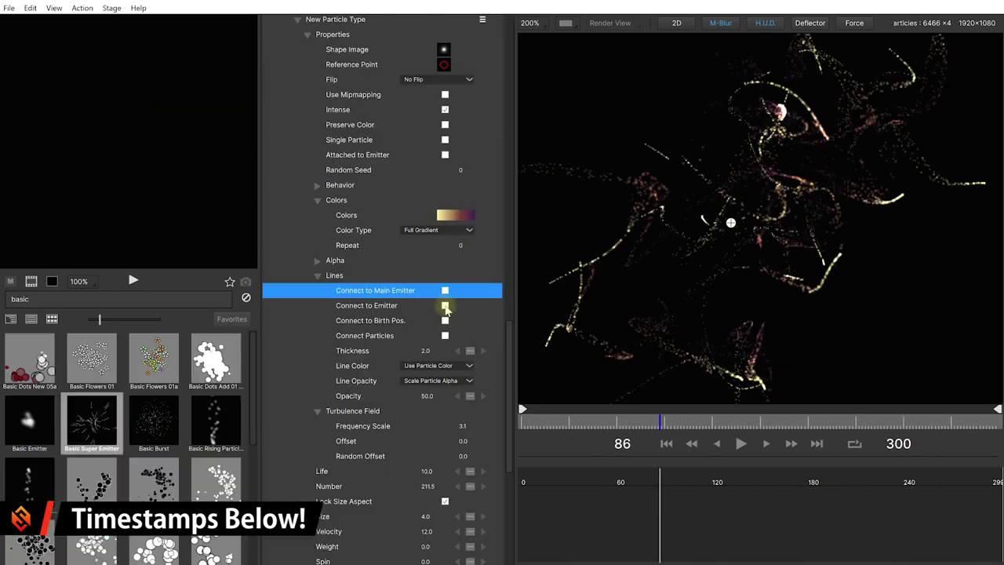
- Tick Connect to Emitter in the Lines group and rewind playback to frame 0
left_click(445, 306)
left_click(741, 444)
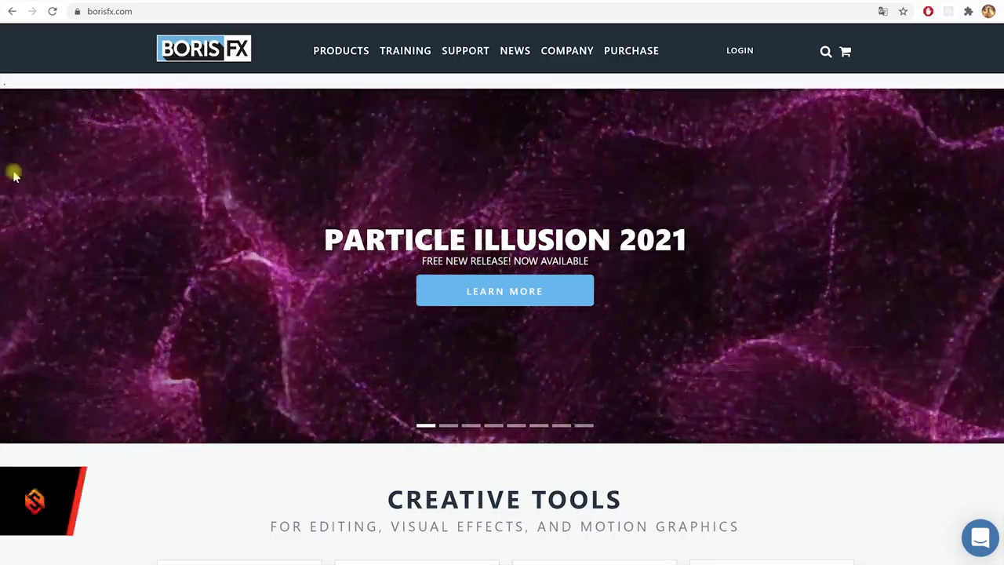
- Start the Windows 64-bit Particle Illusion standalone installer download from the Products menu
mouse_move(332, 60)
mouse_move(442, 141)
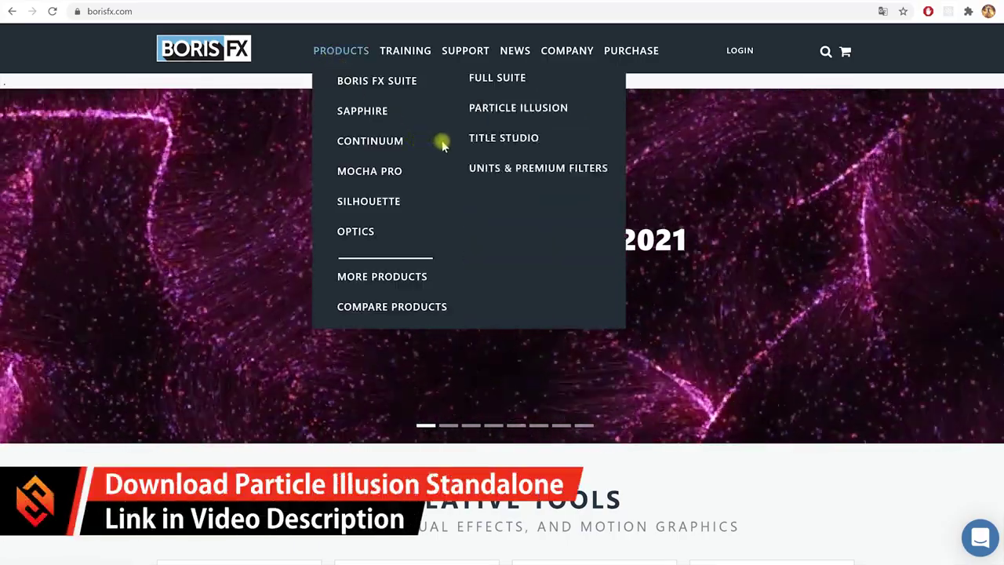
left_click(529, 117)
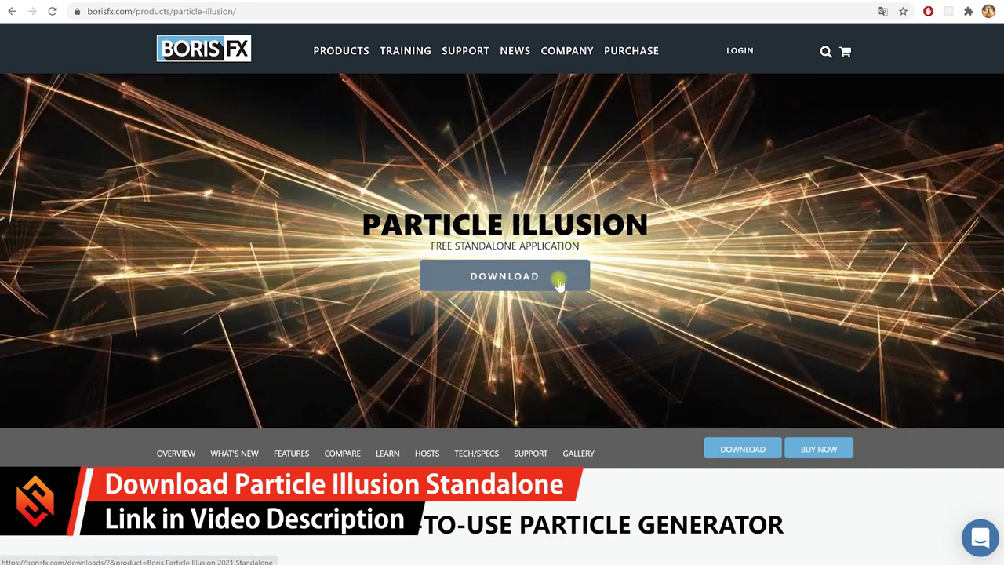
left_click(560, 280)
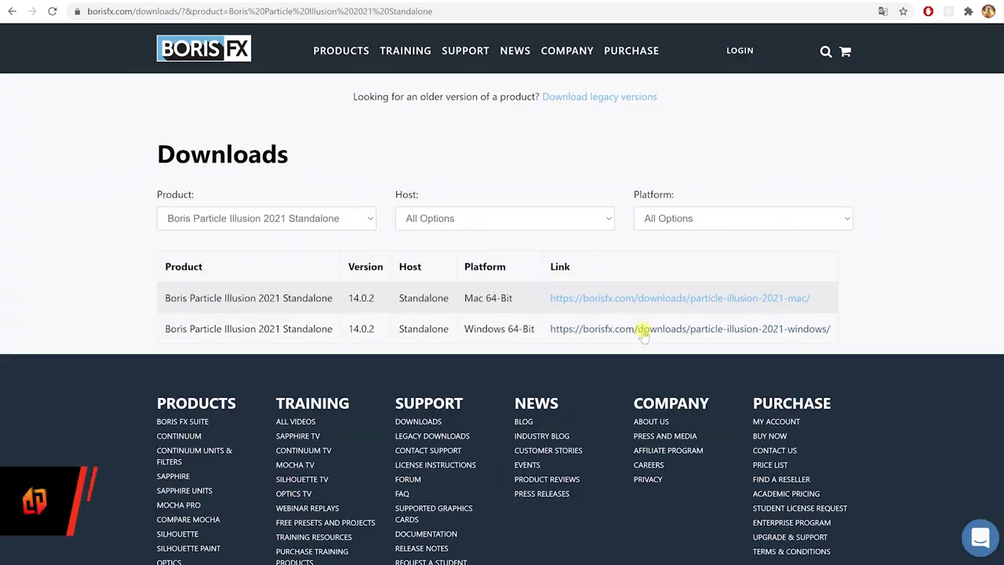
left_click(643, 330)
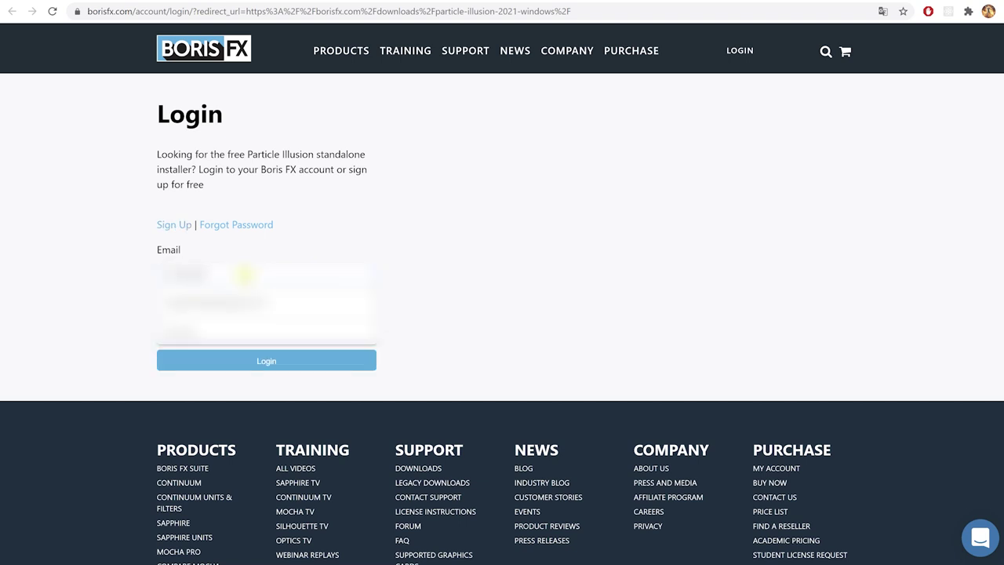
- Log in, then download and save the Windows Particle Emitters pack
left_click(314, 361)
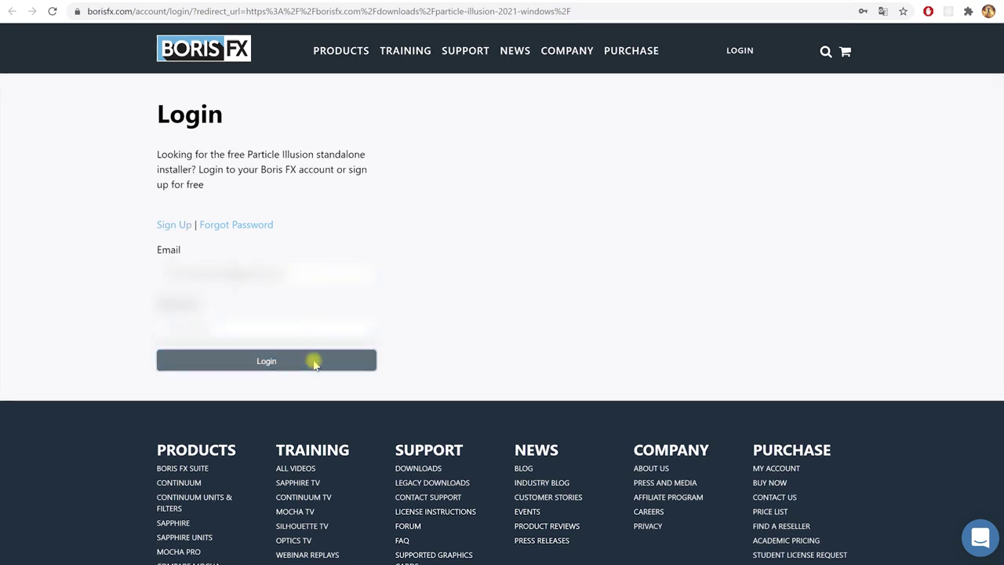
left_click(368, 218)
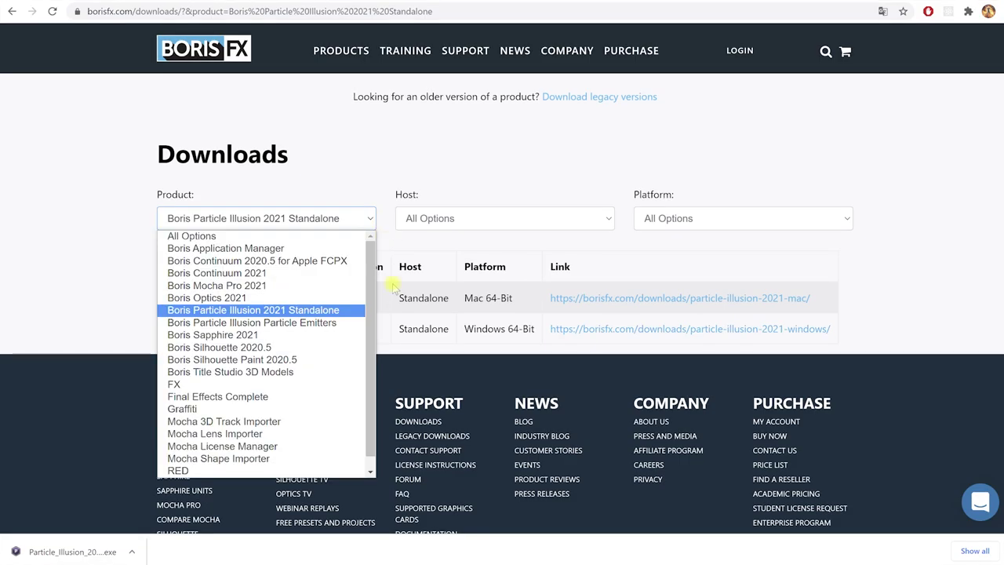
left_click(346, 324)
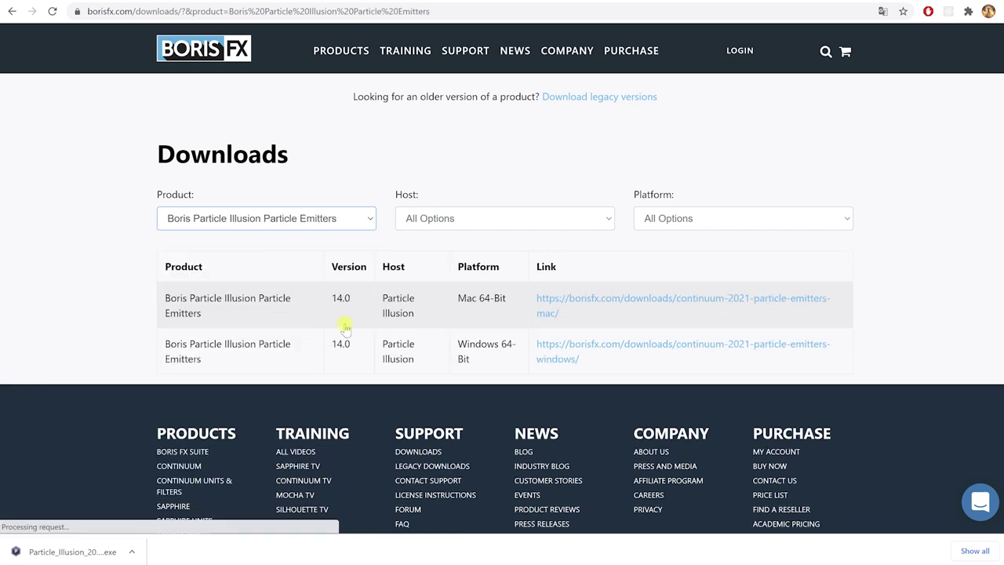
left_click(588, 357)
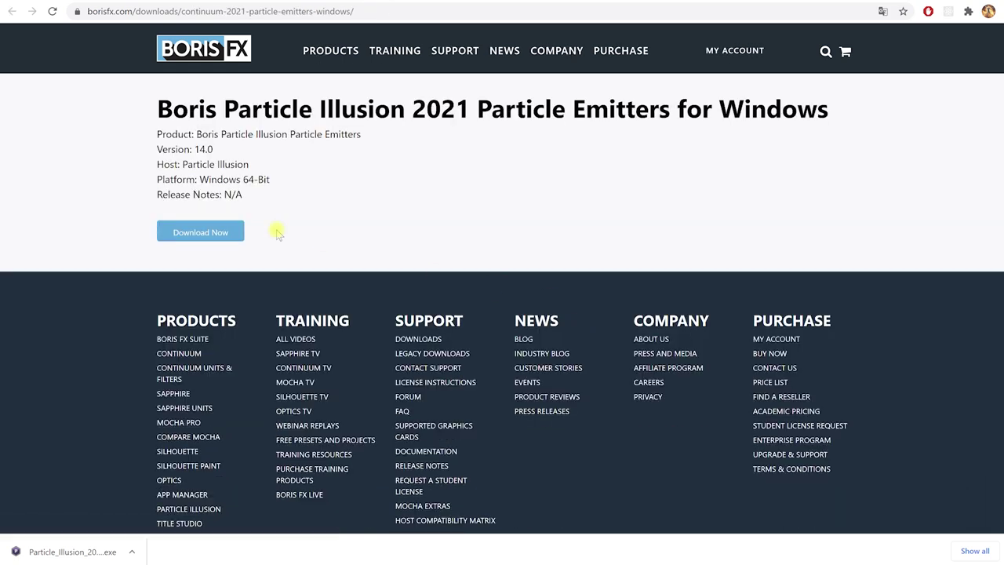
left_click(236, 233)
left_click(375, 315)
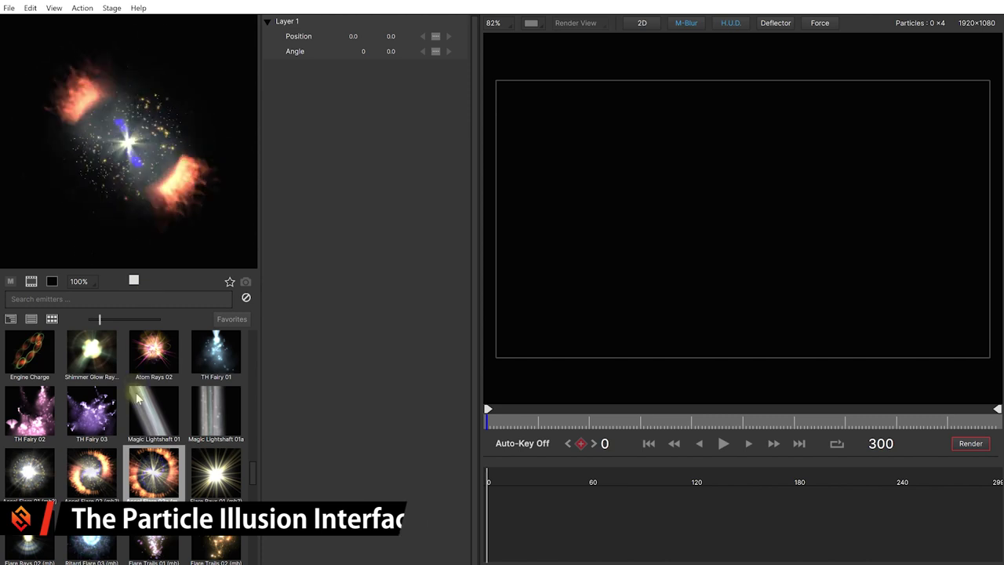
scroll(135, 453, "down", 15)
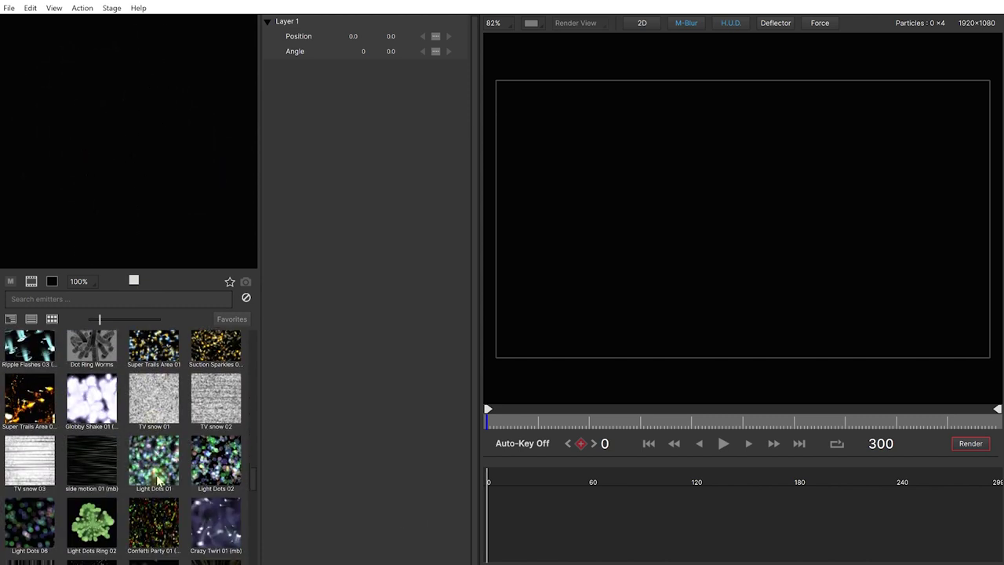
scroll(157, 470, "up", 5)
scroll(153, 462, "down", 3)
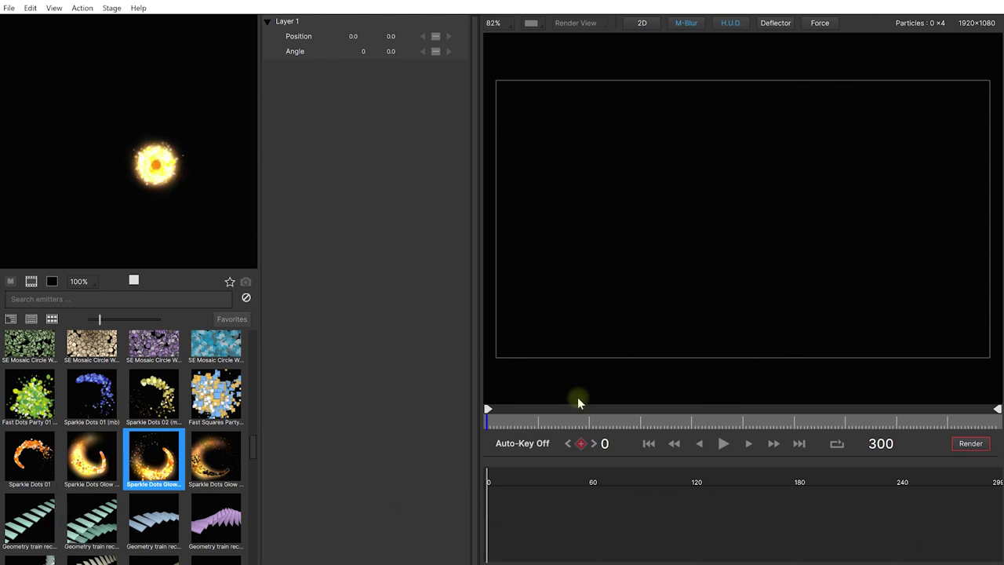
left_click_drag(583, 419, 488, 419)
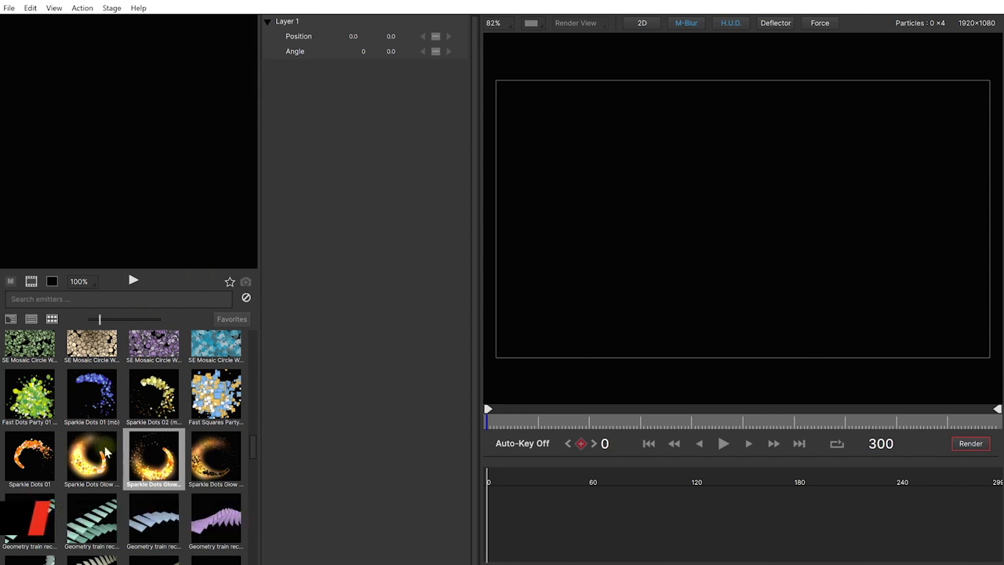
- In list view, open Emitters_2021 and preview Turb Sheet Strong 1 and Fiber Optics Sheet 1
left_click(10, 319)
scroll(47, 423, "up", 2)
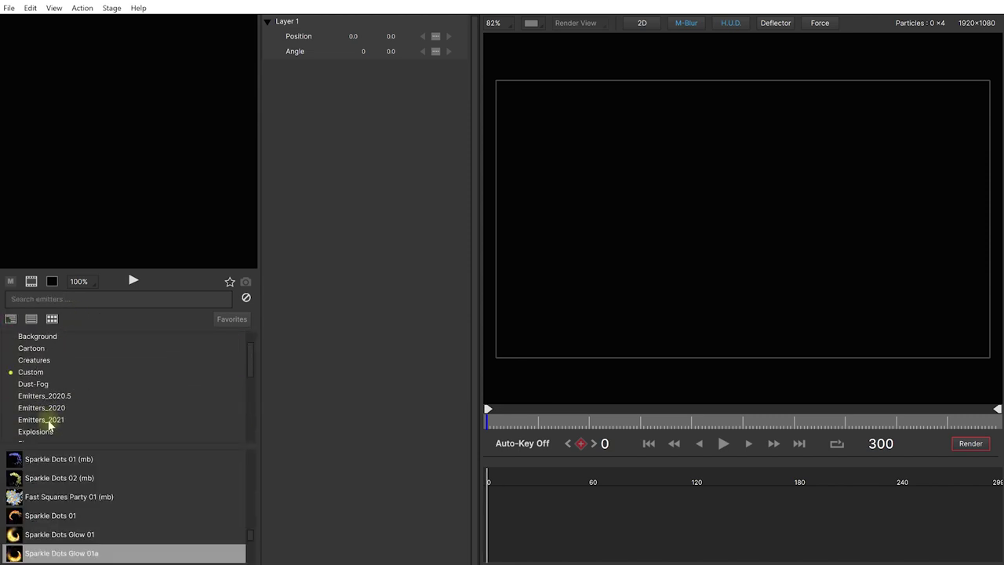
left_click(55, 422)
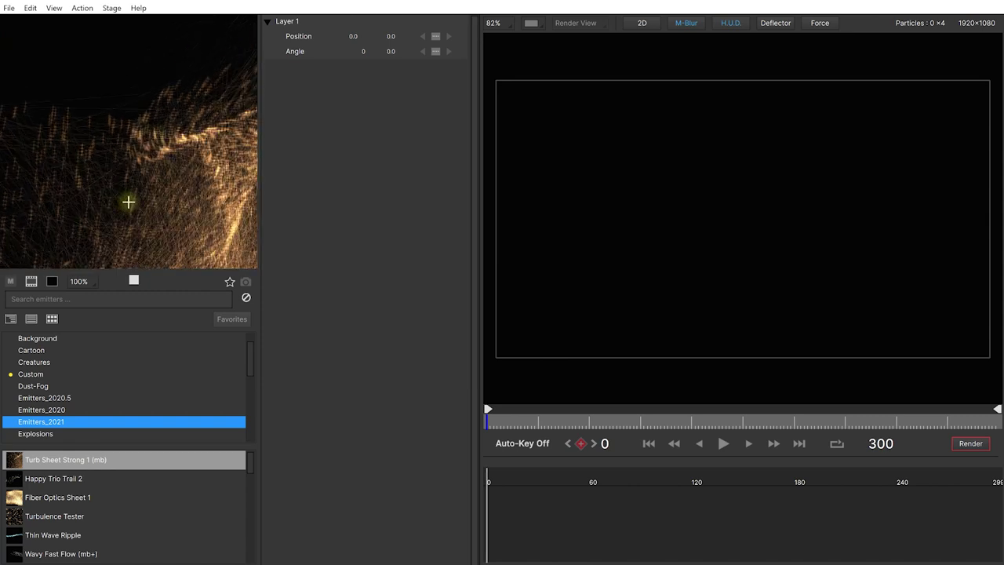
scroll(124, 203, "down", 3)
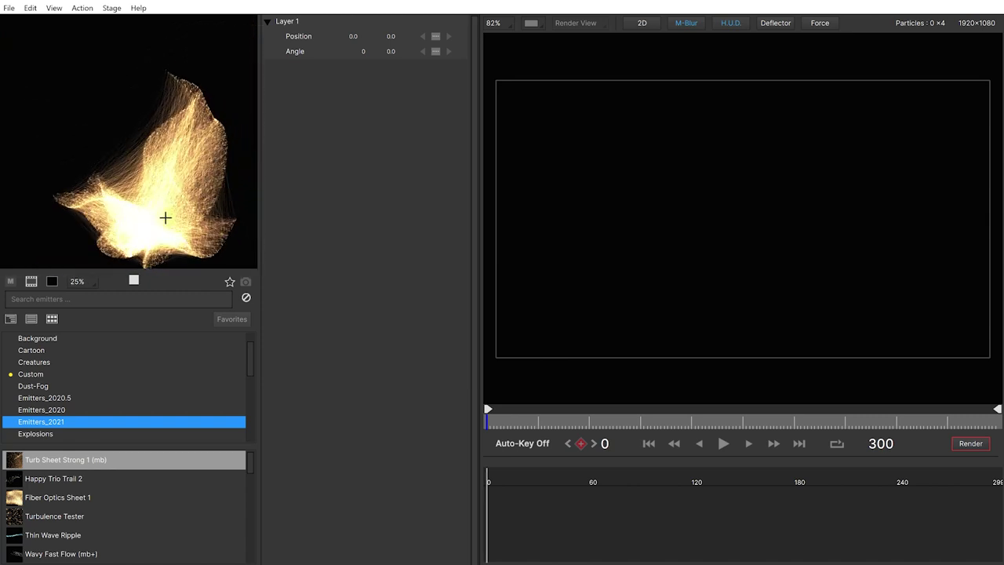
left_click(66, 254)
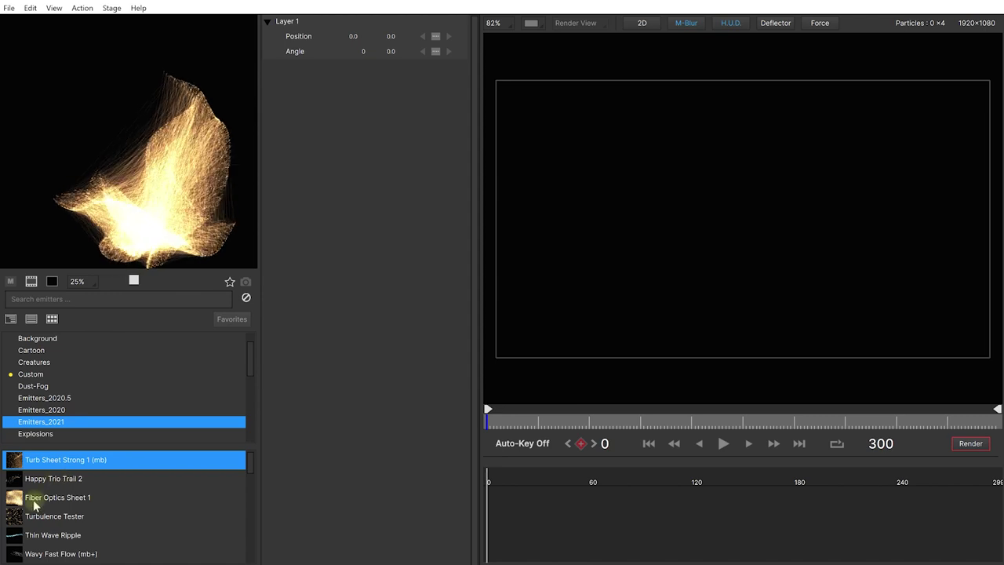
left_click(53, 499)
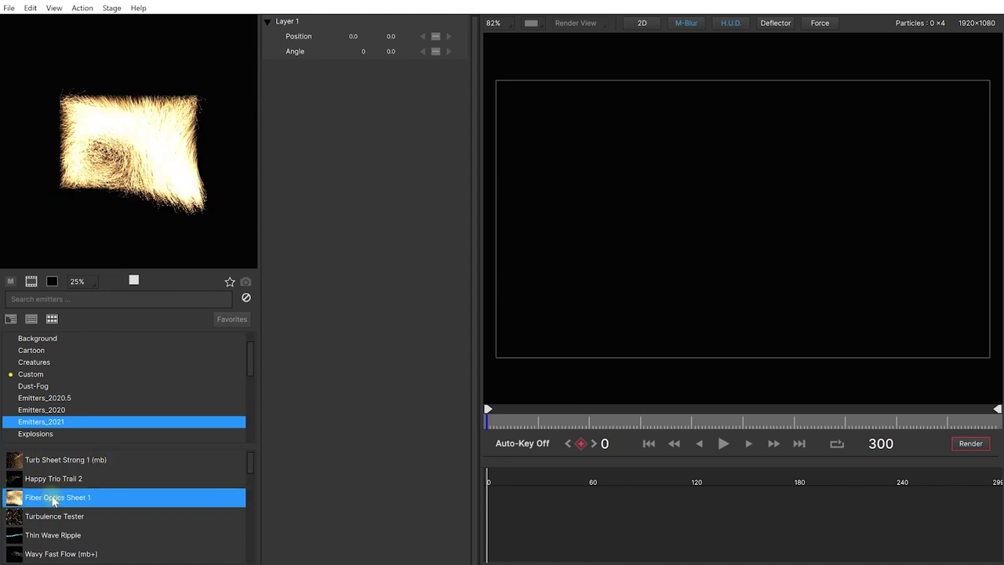
scroll(104, 172, "up", 1)
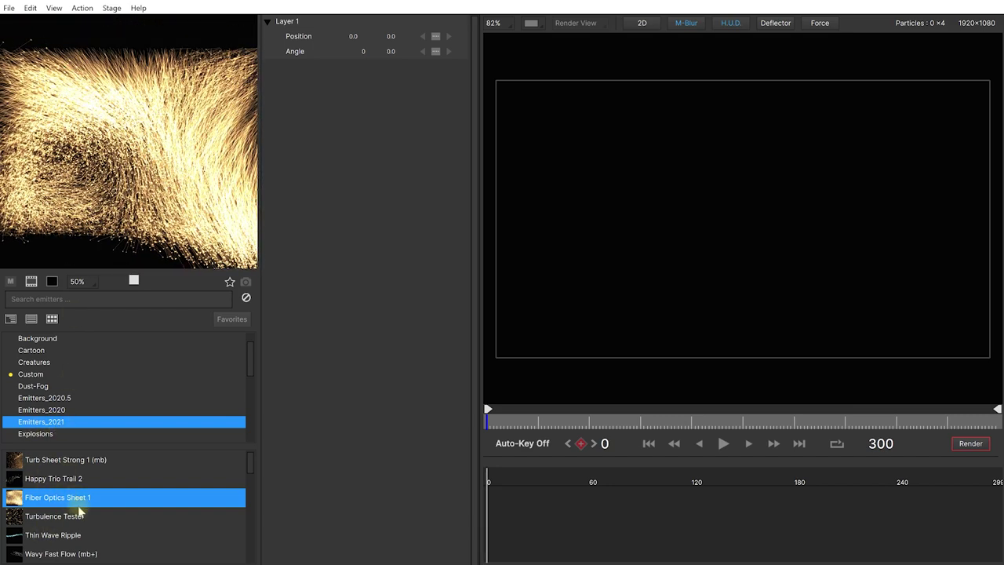
- Preview Basic Emitter, Super Emitter, Burst, Rising and Falling Particles, then show thumbnails
scroll(78, 511, "down", 10)
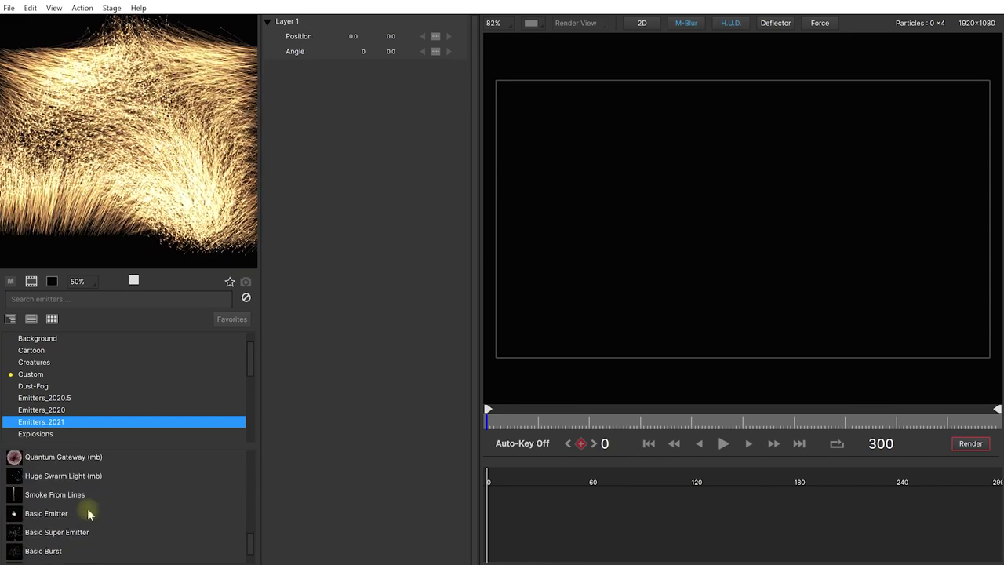
scroll(87, 510, "down", 2)
left_click(59, 480)
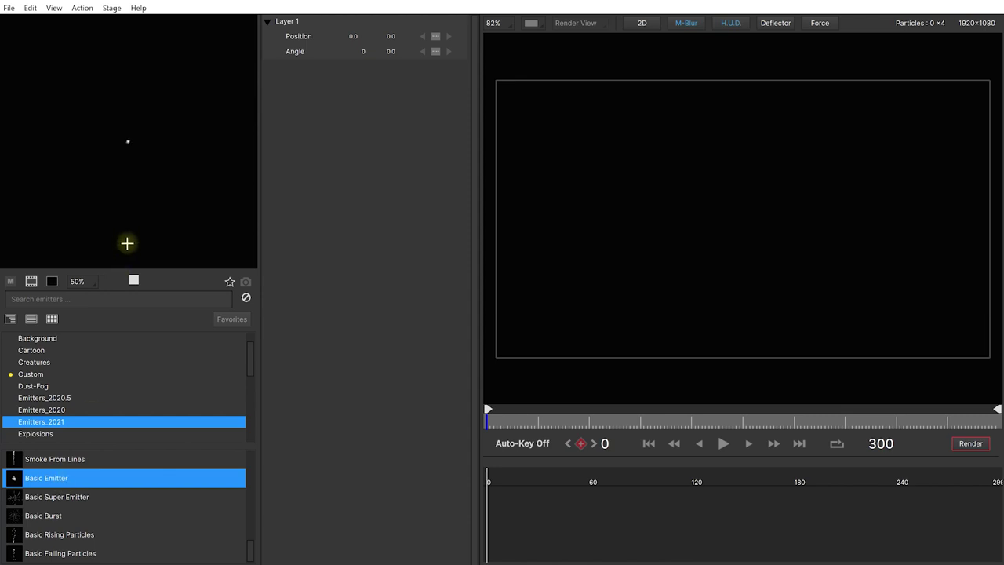
left_click(67, 496)
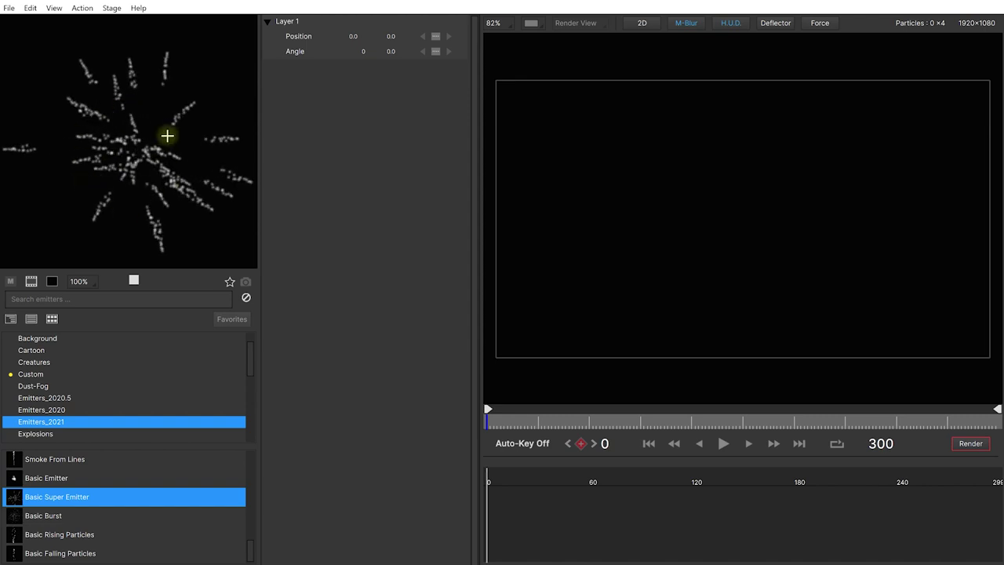
left_click(61, 517)
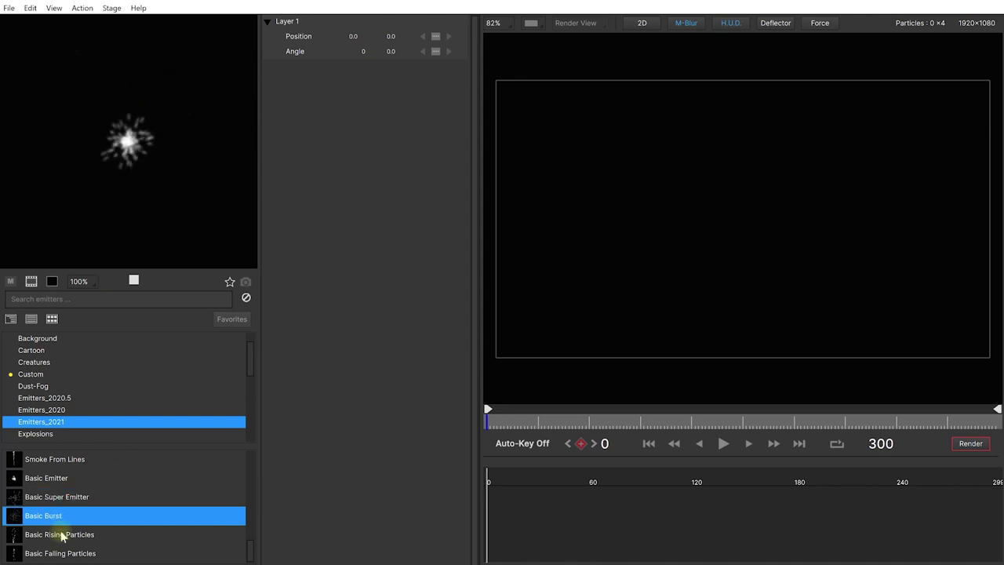
left_click(62, 535)
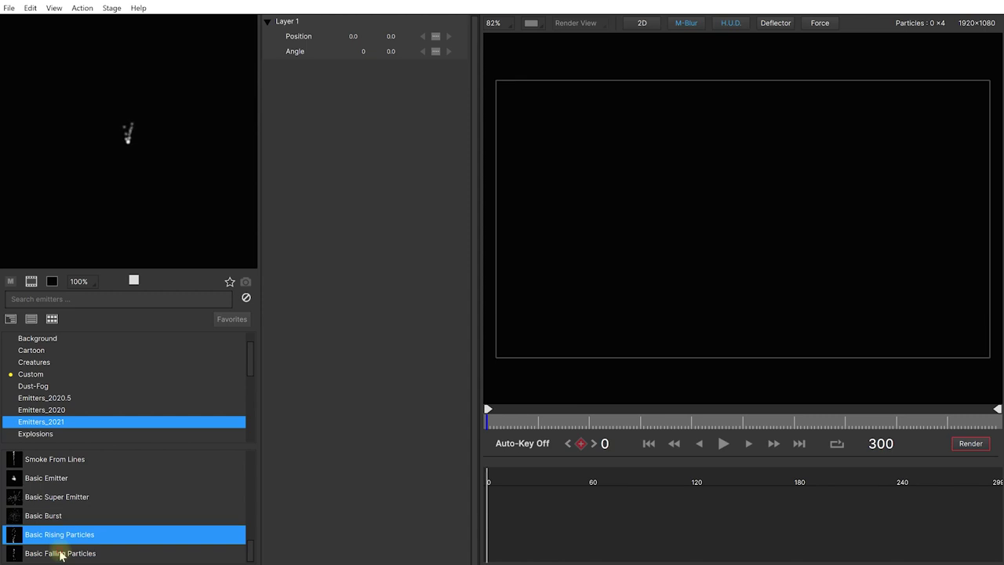
left_click(61, 553)
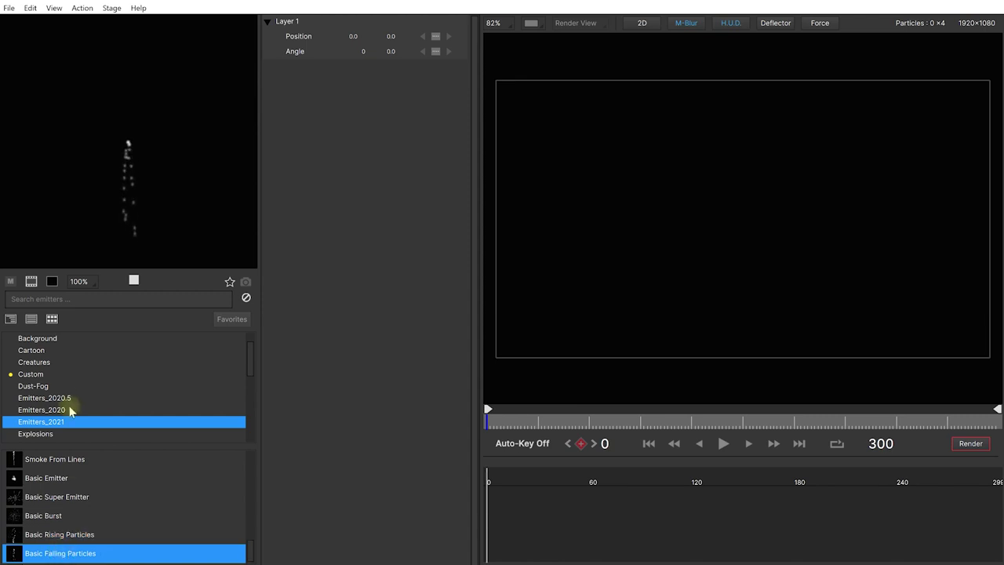
left_click(51, 319)
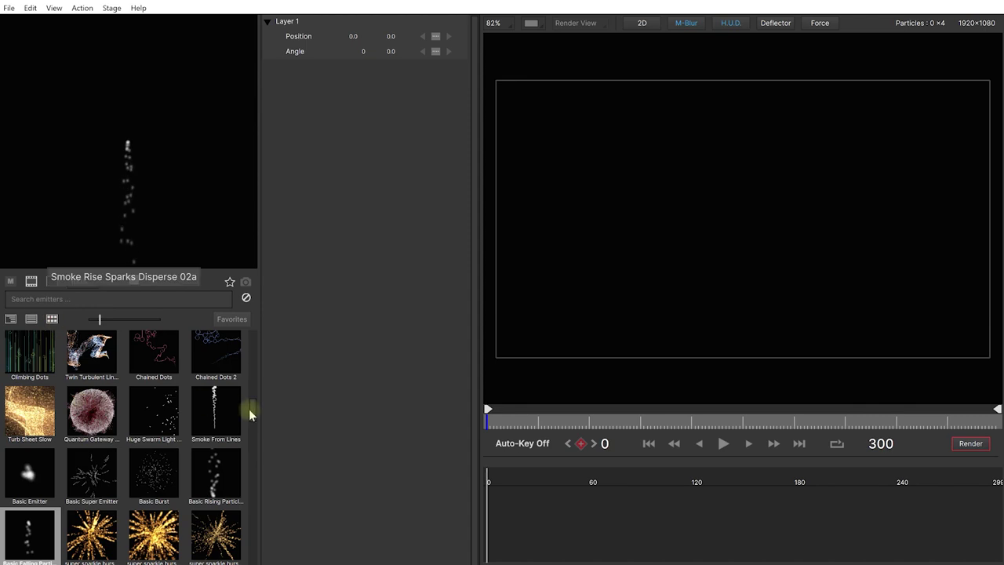
left_click_drag(249, 409, 247, 453)
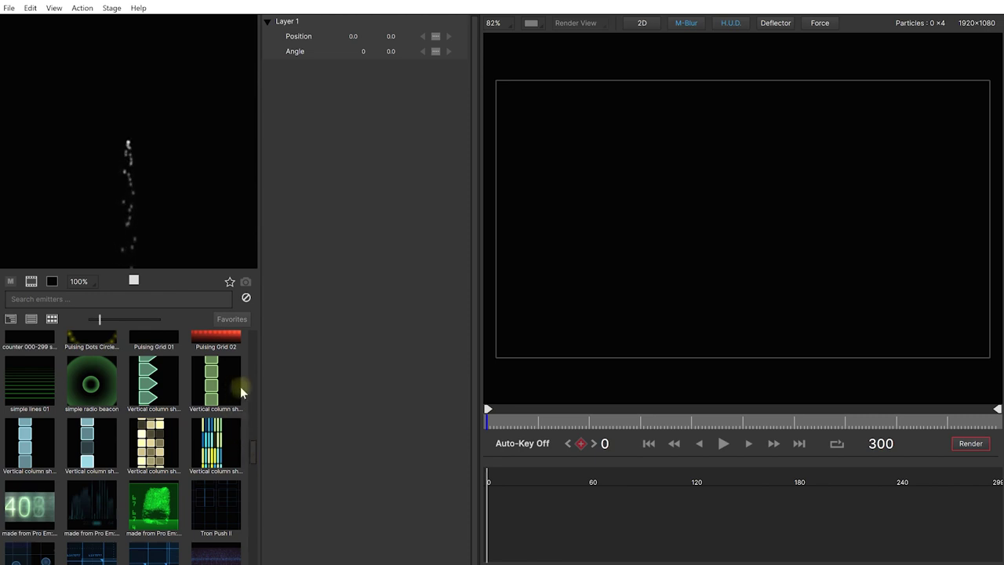
- Search 'basic', pick Basic Super Emitter, rewind to frame 0, and place it near centre
type("basic")
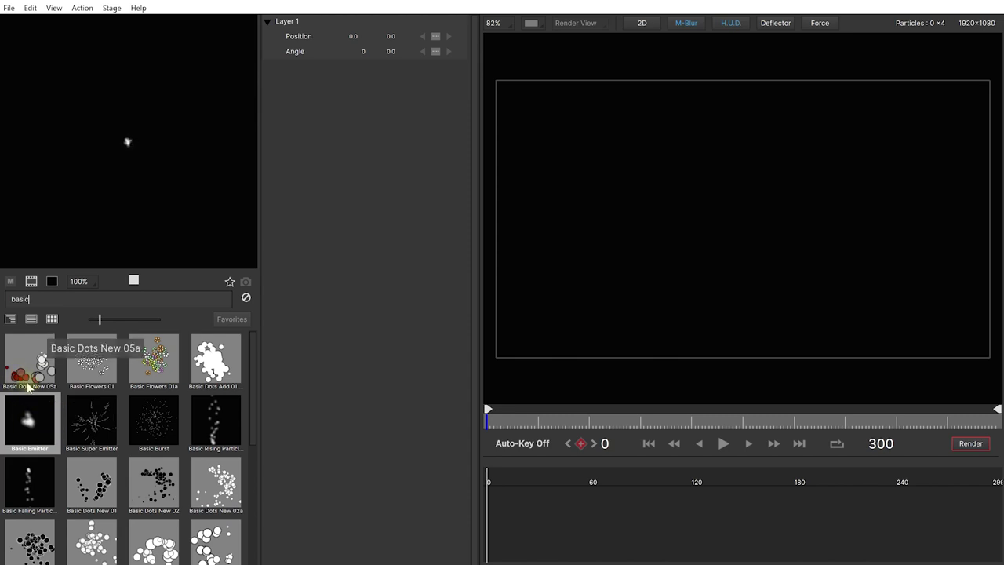
left_click(93, 423)
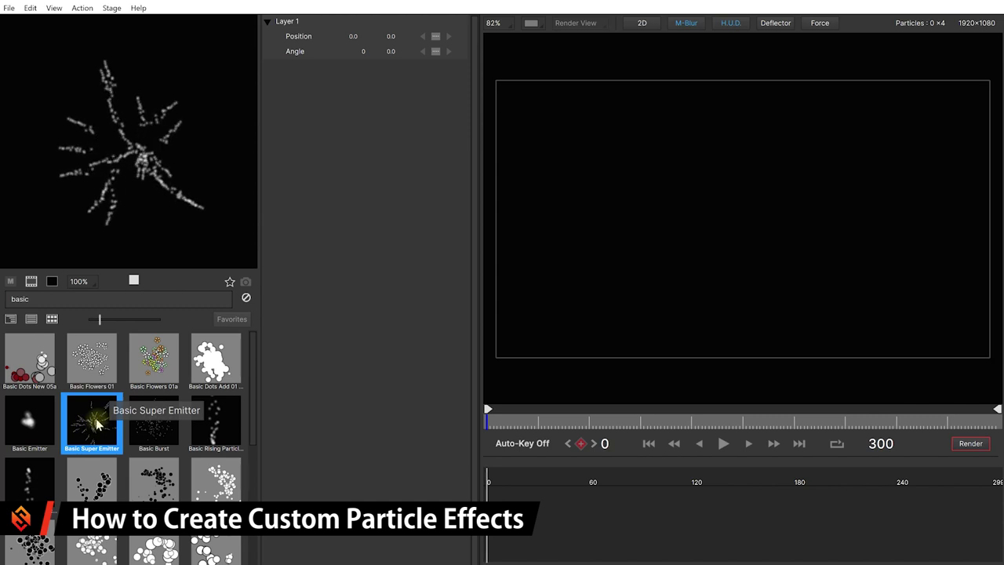
left_click(499, 424)
left_click_drag(499, 424, 478, 421)
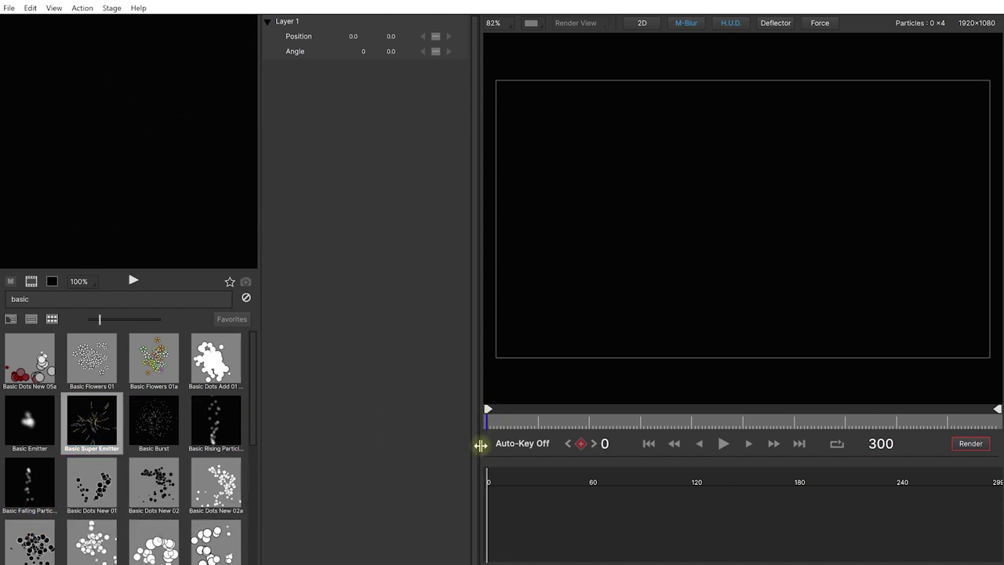
left_click(730, 223)
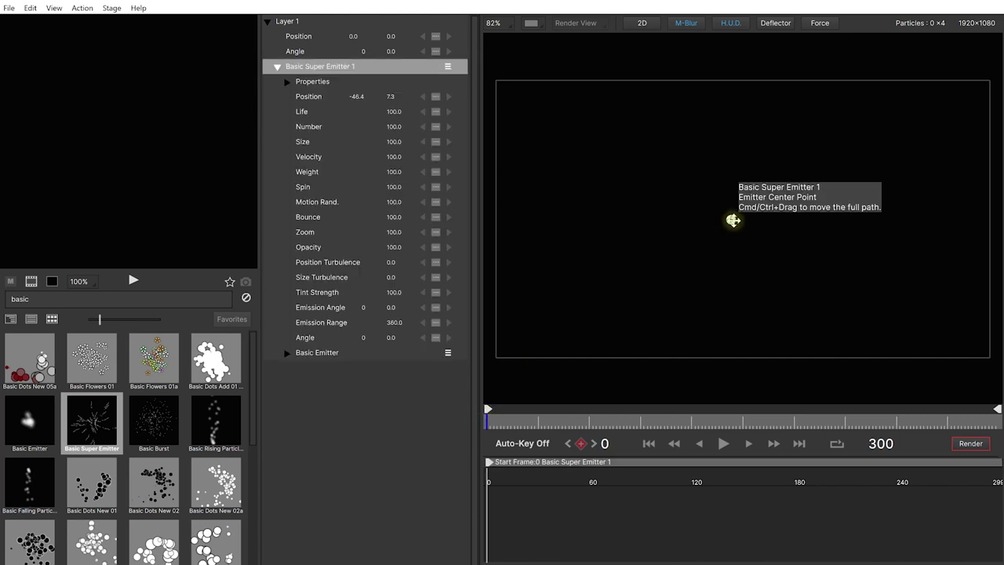
- Play the burst, stop around frame 135, scrub to review, and open the layouts list
left_click(724, 444)
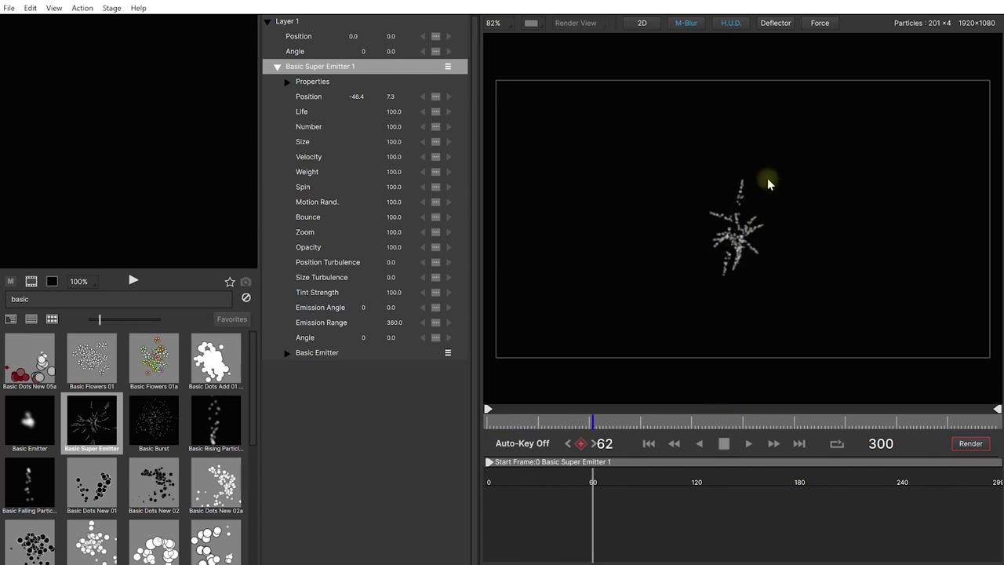
left_click(725, 444)
mouse_move(714, 421)
left_mouse_down()
mouse_move(544, 419)
mouse_move(656, 431)
mouse_move(515, 421)
mouse_move(720, 422)
left_mouse_up()
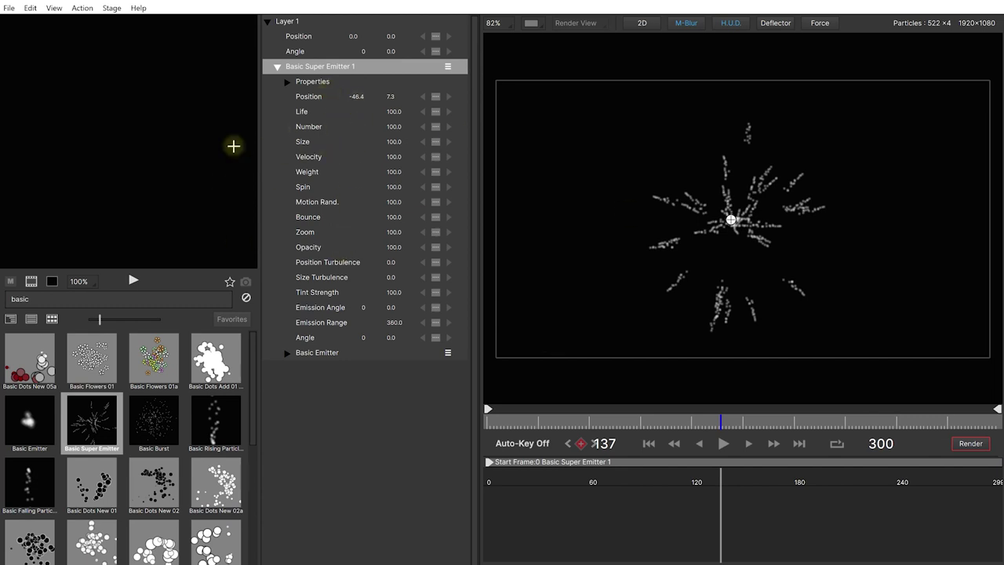
left_click(54, 8)
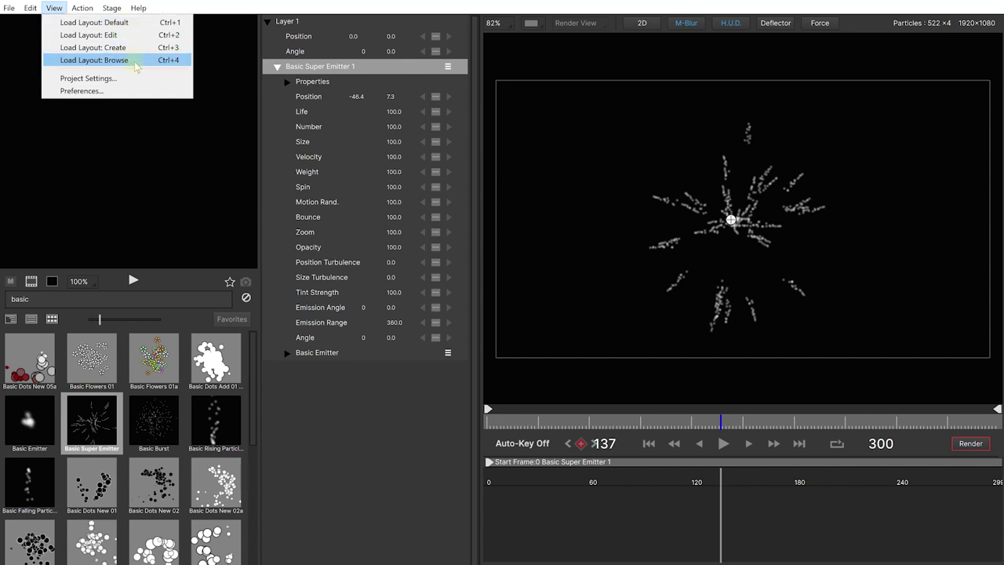
- Dismiss the layout list, expand and collapse the Properties group, and select Basic Emitter
left_click(54, 8)
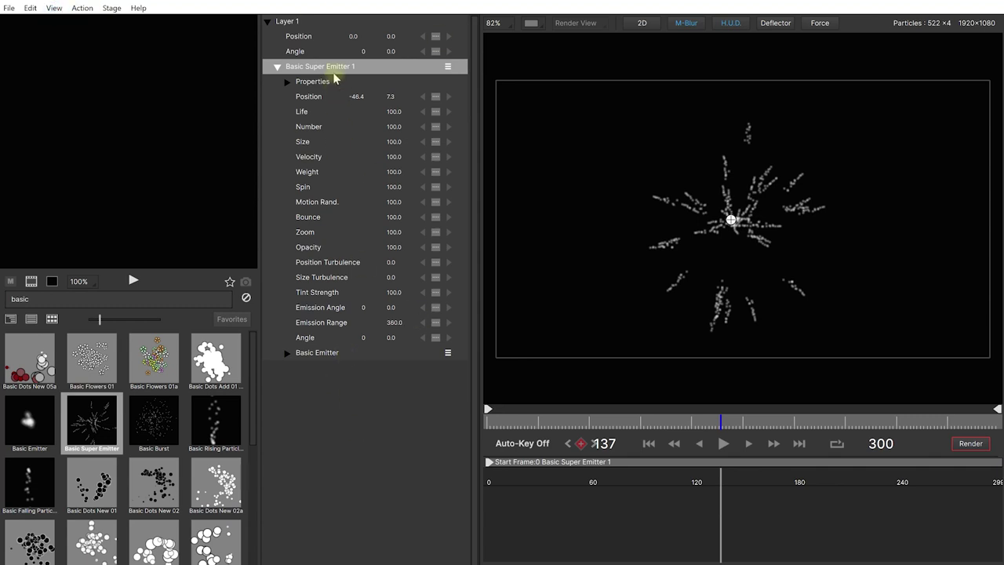
left_click(293, 82)
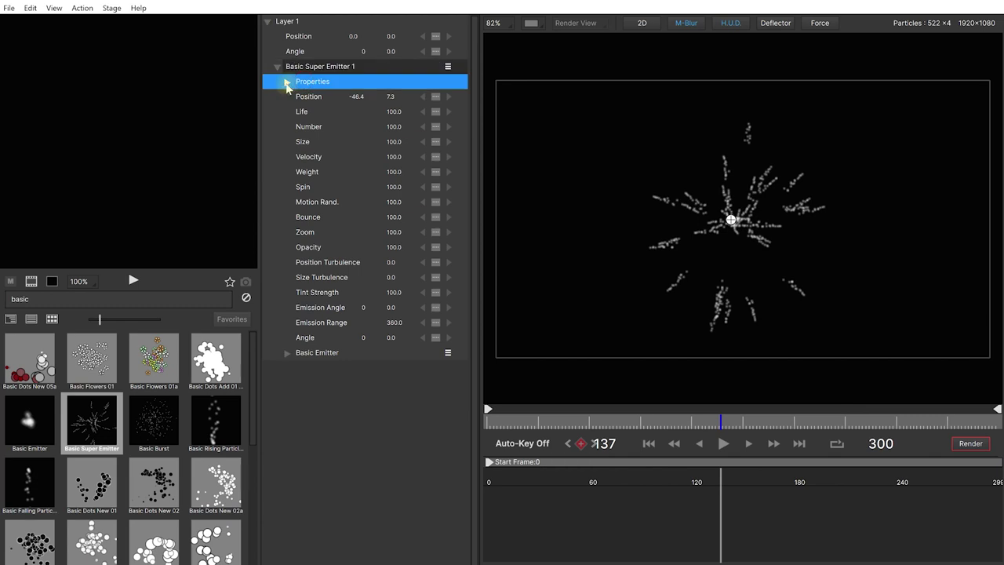
left_click(288, 84)
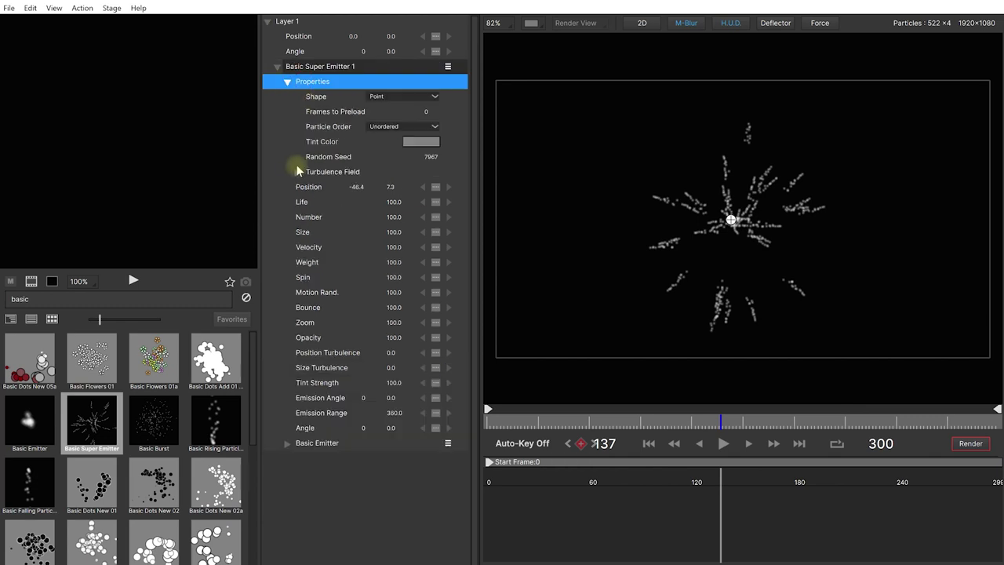
left_click(287, 82)
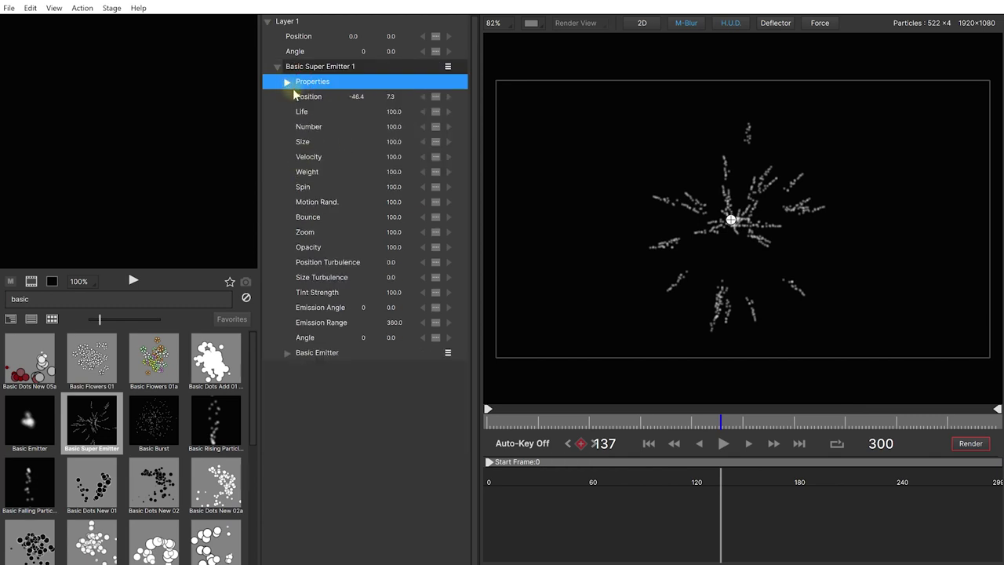
left_click(306, 355)
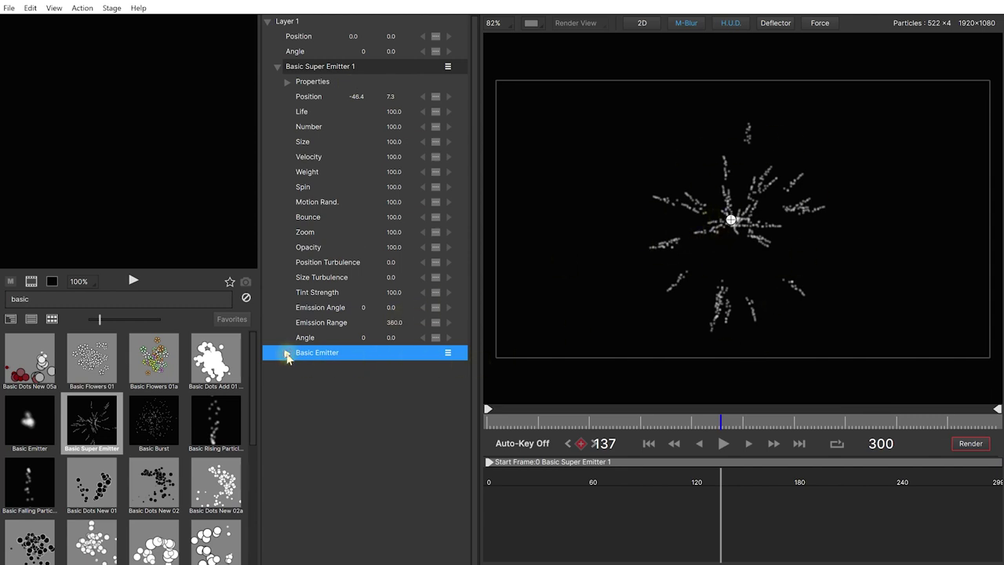
- Expand Basic Emitter and its New Particle Type to reveal Life 10, Number 15, Size 16, Velocity 12
left_click(287, 354)
scroll(329, 358, "down", 8)
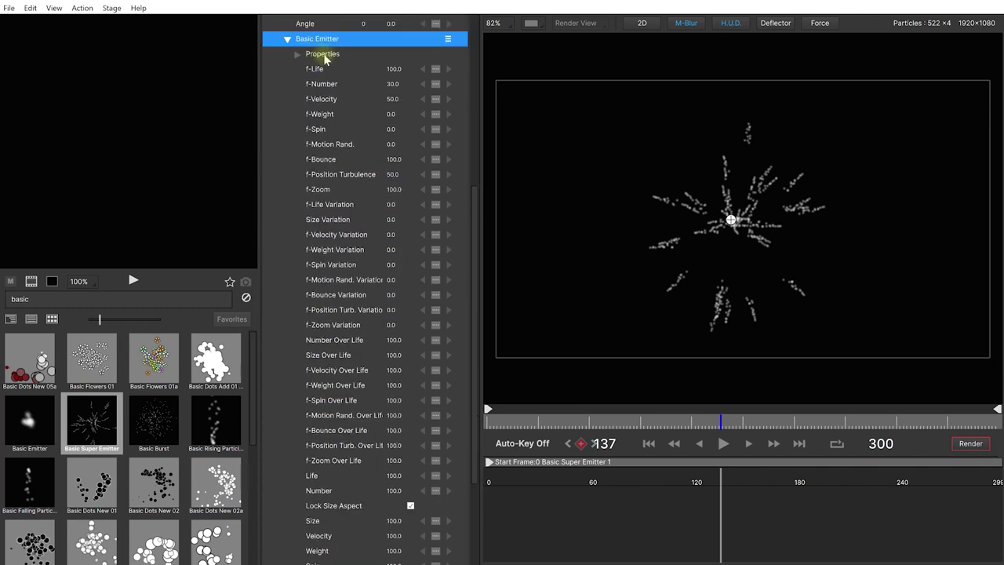
scroll(338, 206, "down", 2)
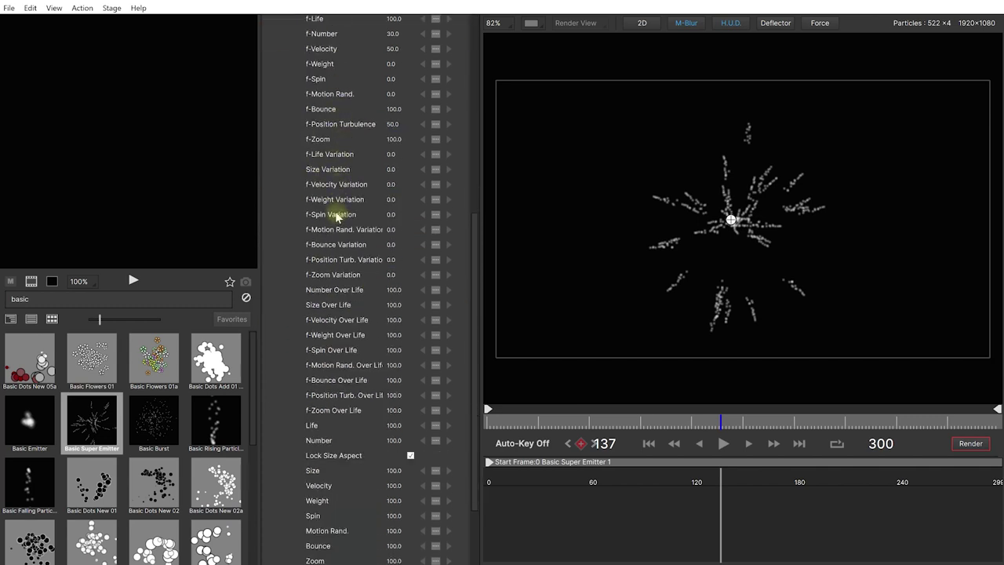
scroll(341, 210, "down", 4)
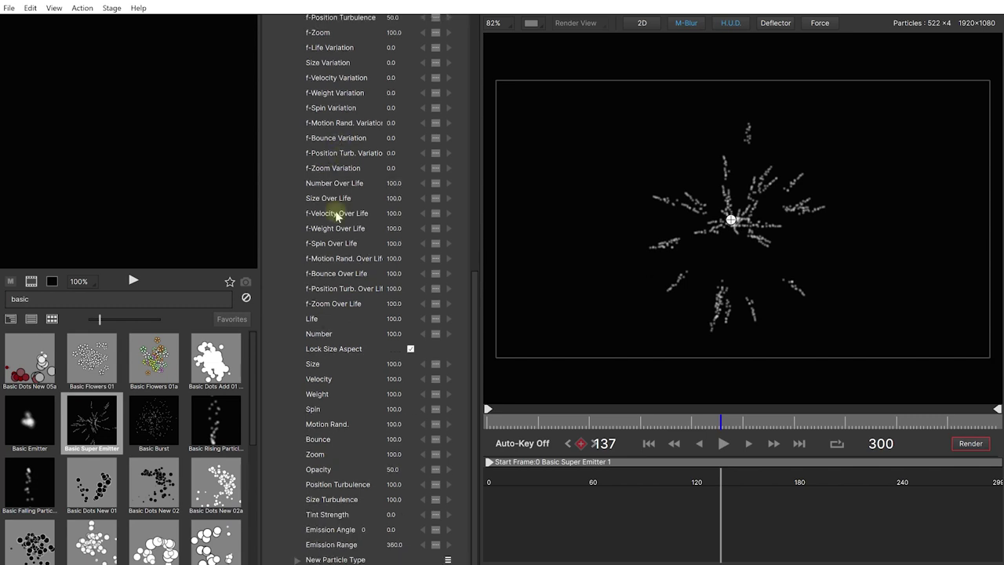
left_click(308, 560)
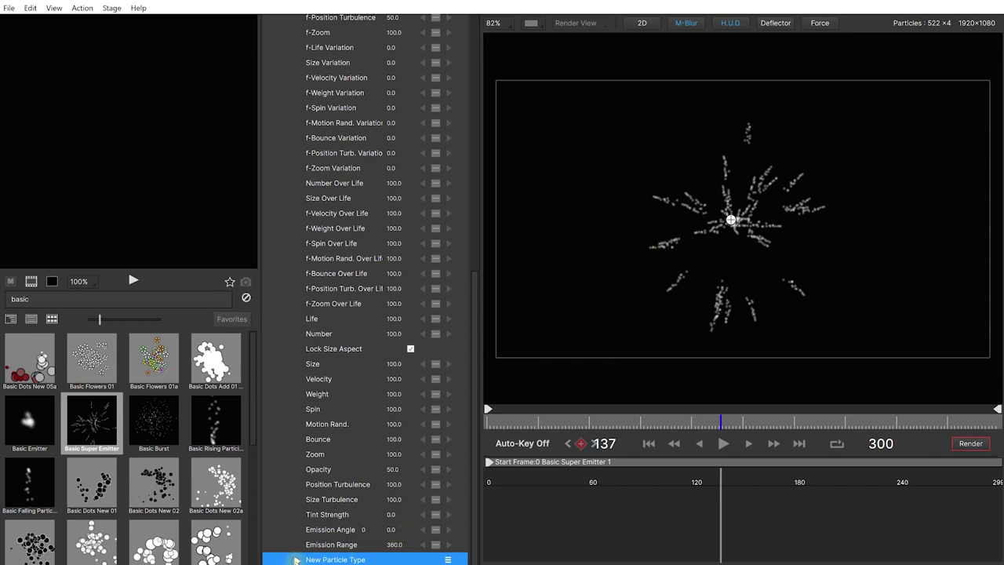
left_click(297, 560)
scroll(340, 463, "down", 5)
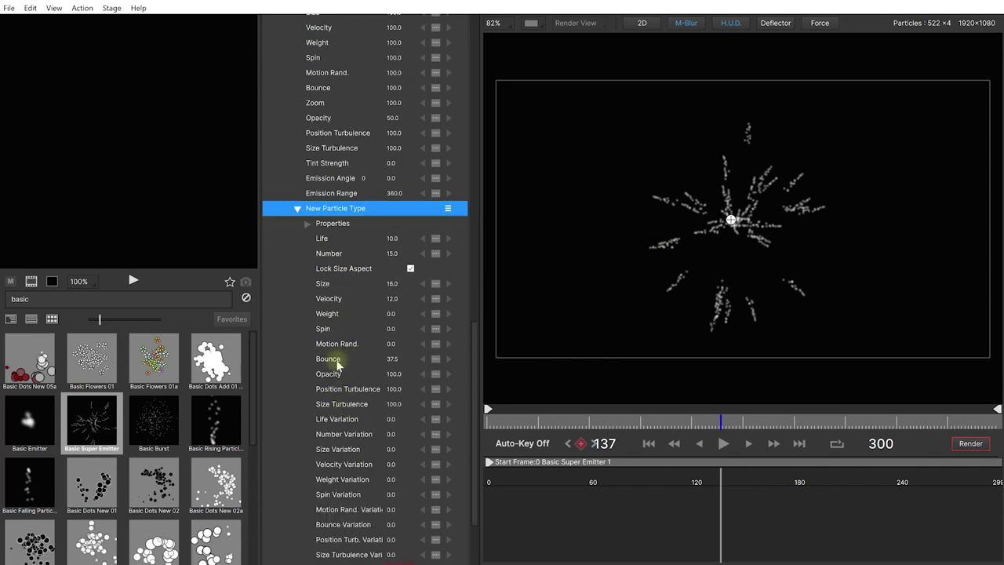
scroll(337, 359, "down", 3)
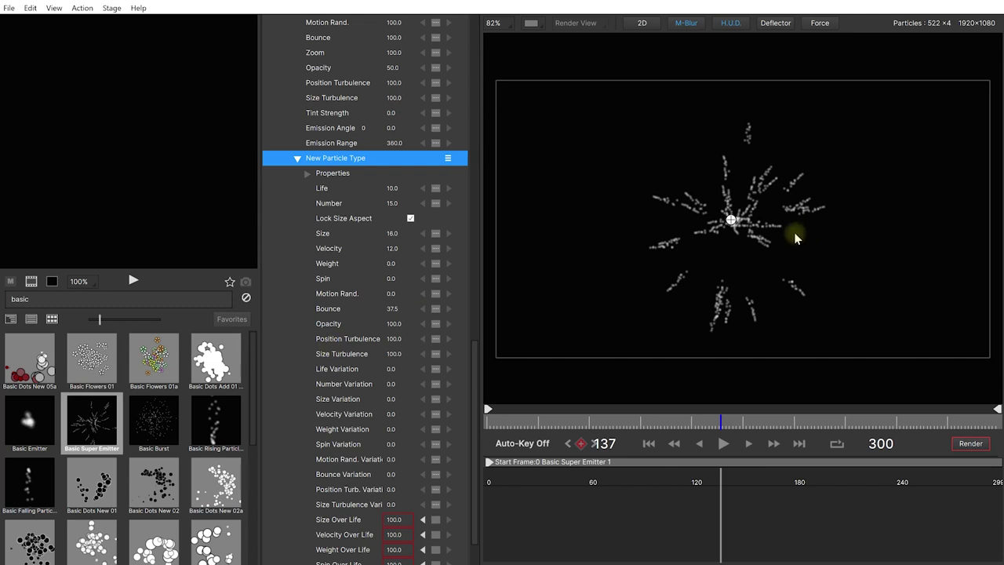
scroll(734, 228, "up", 1)
scroll(735, 229, "up", 1)
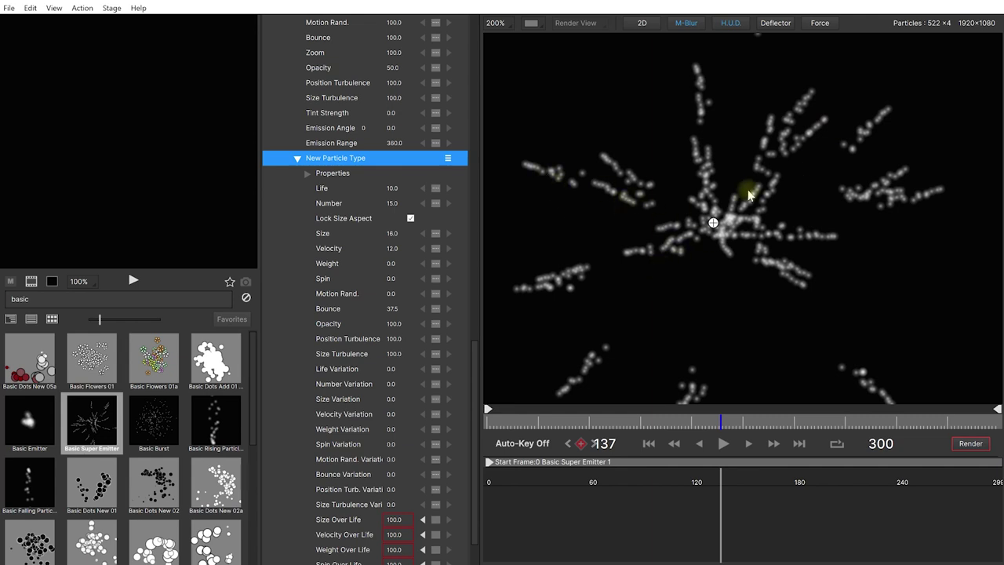
scroll(709, 215, "down", 1)
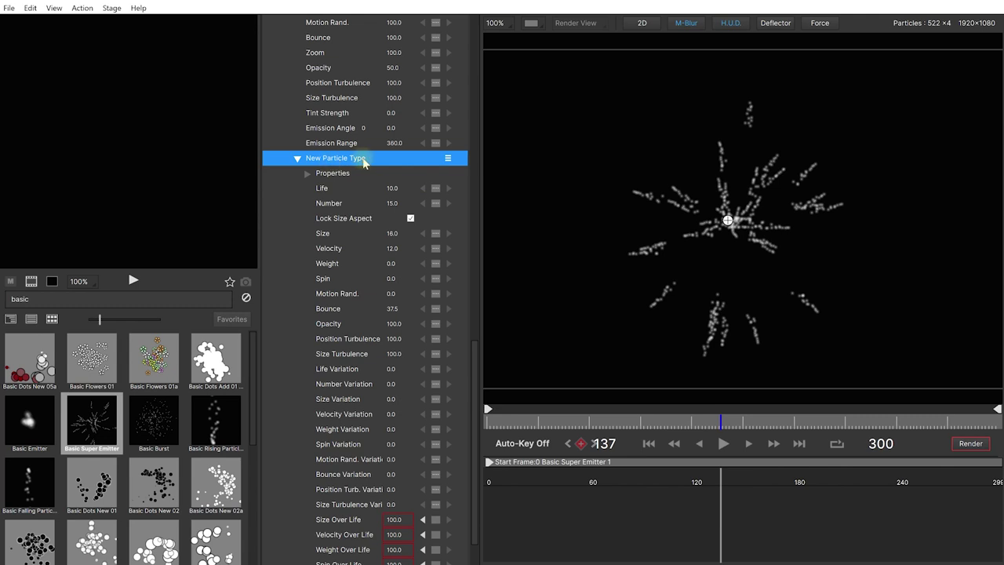
- Raise the particle Number to 211.5 and lower Size to 4.0
left_click(390, 203)
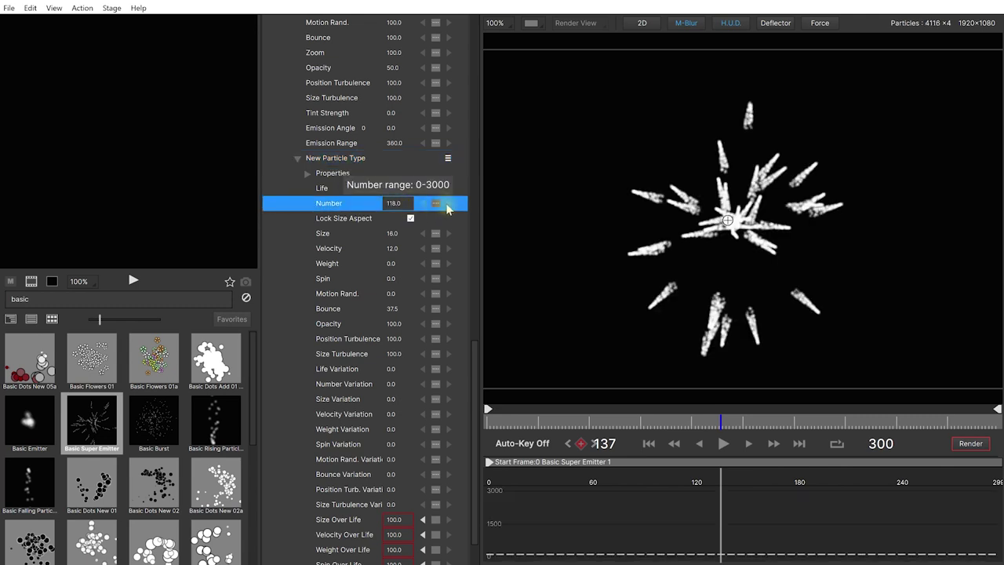
mouse_move(448, 208)
left_mouse_down()
mouse_move(421, 206)
mouse_move(462, 210)
left_mouse_up()
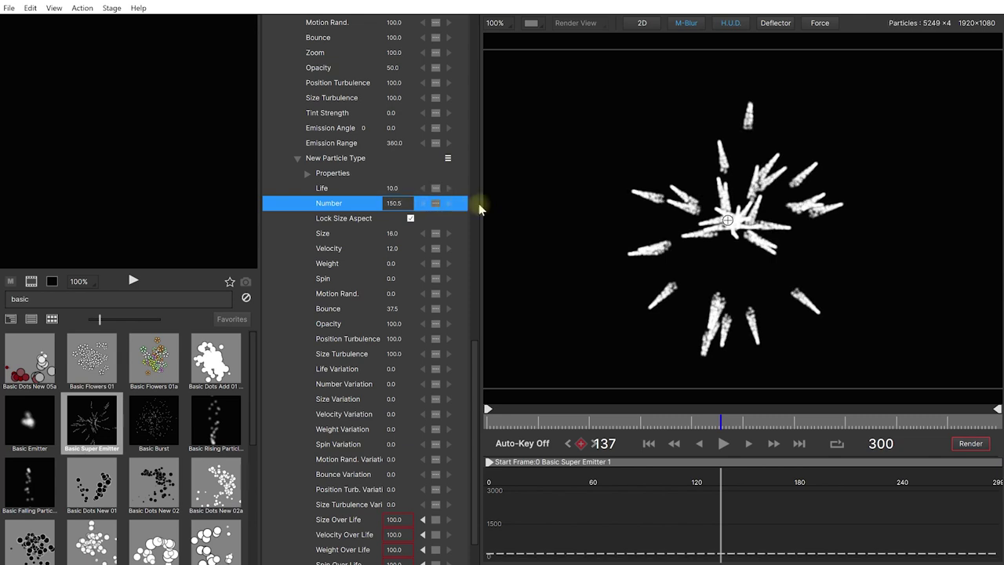
left_click_drag(394, 232, 389, 238)
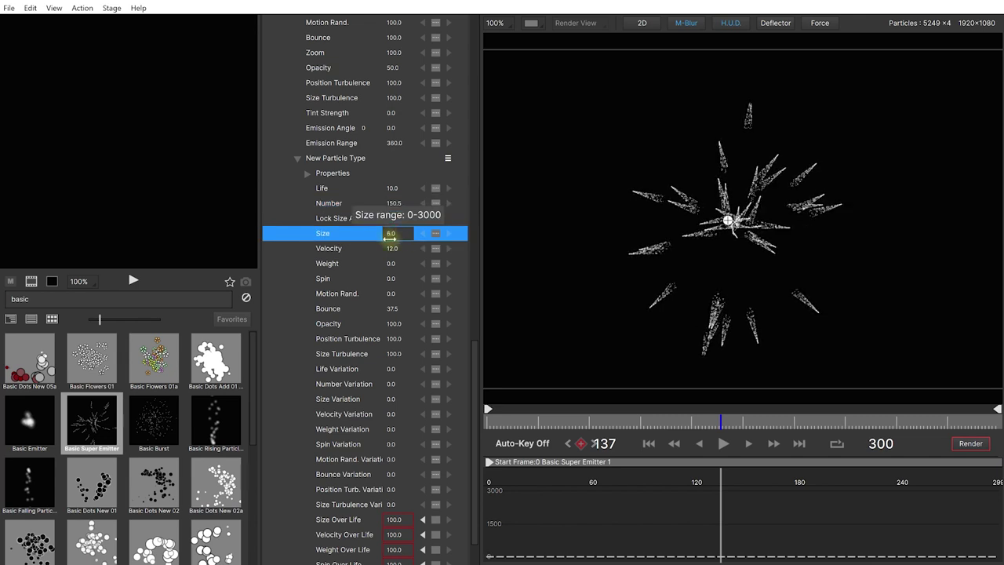
scroll(713, 224, "up", 1)
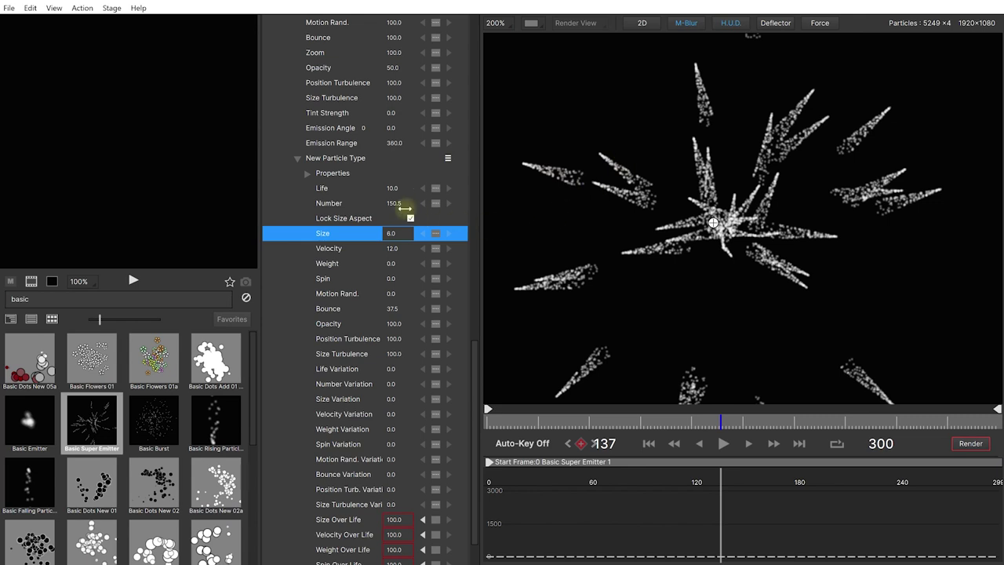
left_click_drag(406, 203, 410, 205)
left_click(388, 235)
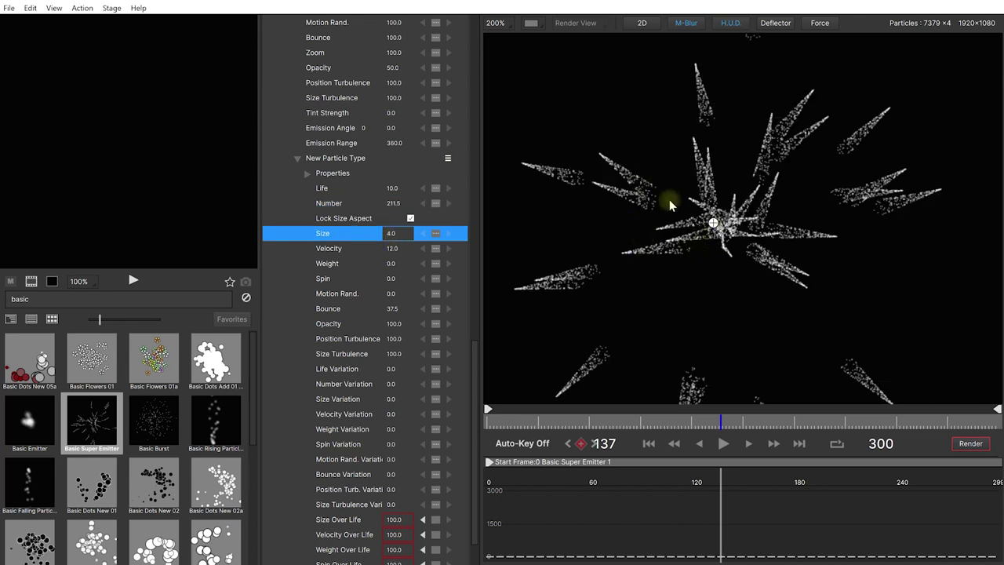
- Enable Intense in the New Particle Type's Properties to brighten the streaks
left_click(307, 174)
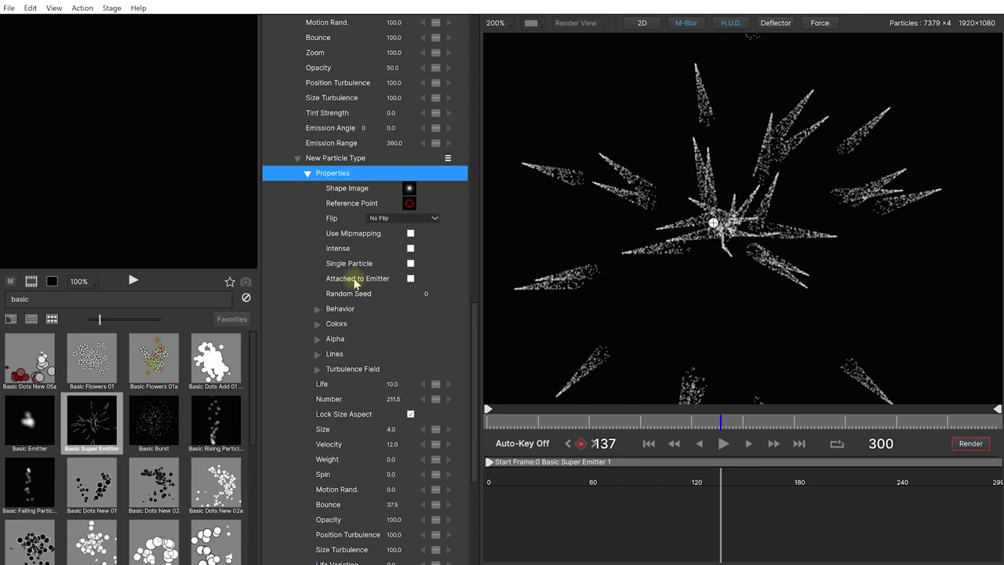
left_click(410, 249)
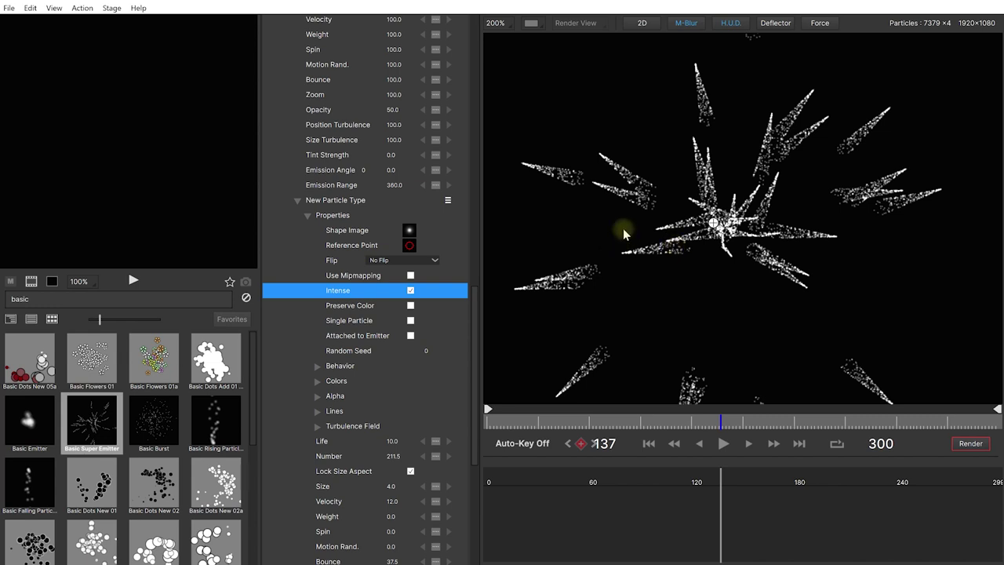
left_click(335, 382)
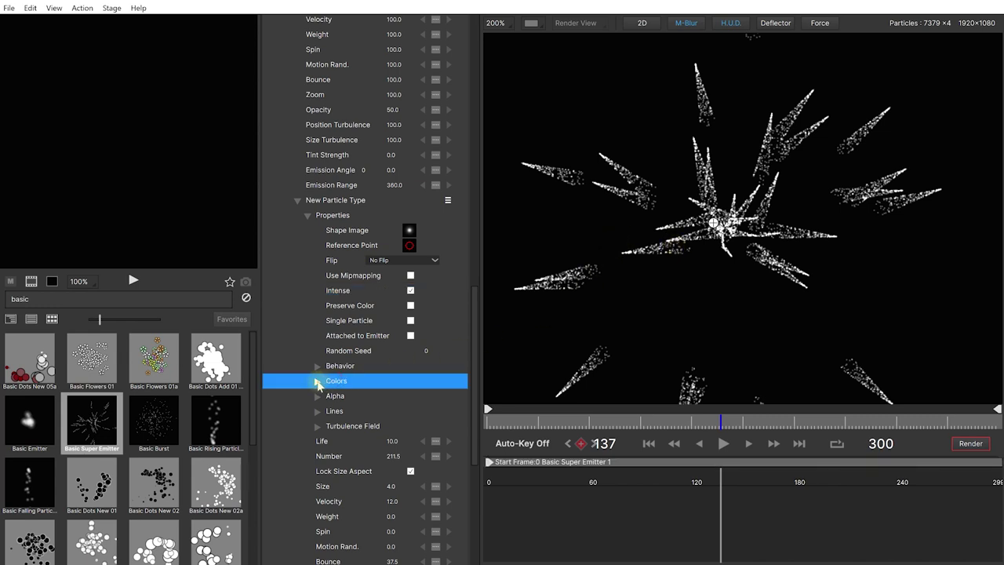
- Open the particle Colors gradient editor and set the first stop to pale yellow
left_click(316, 382)
scroll(316, 381, "down", 1)
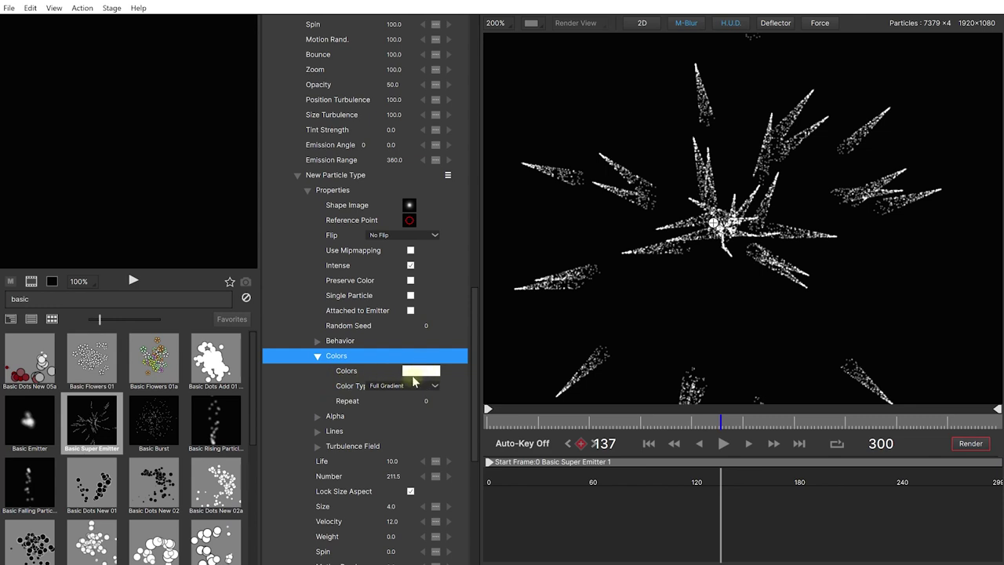
left_click(419, 372)
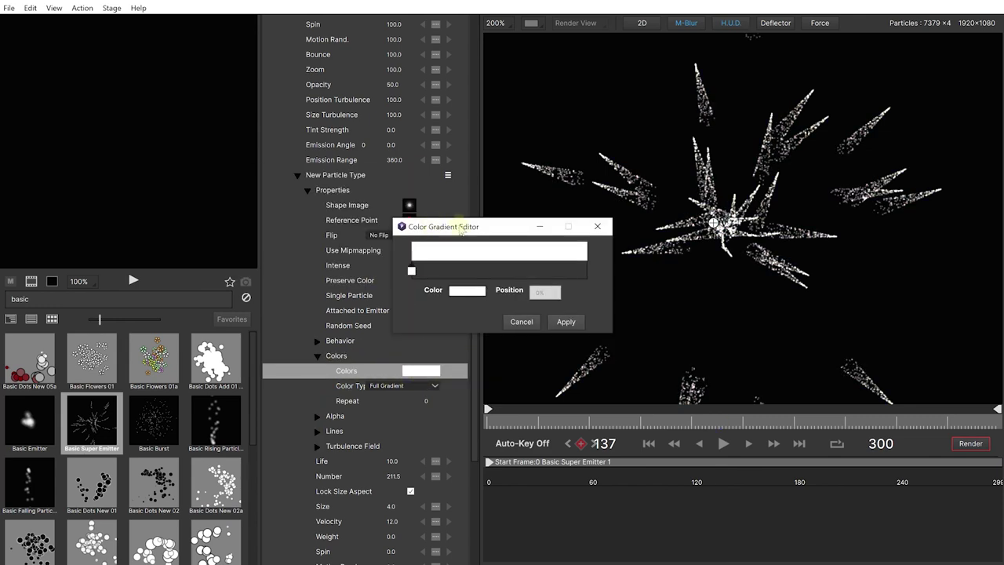
left_click_drag(352, 204, 283, 179)
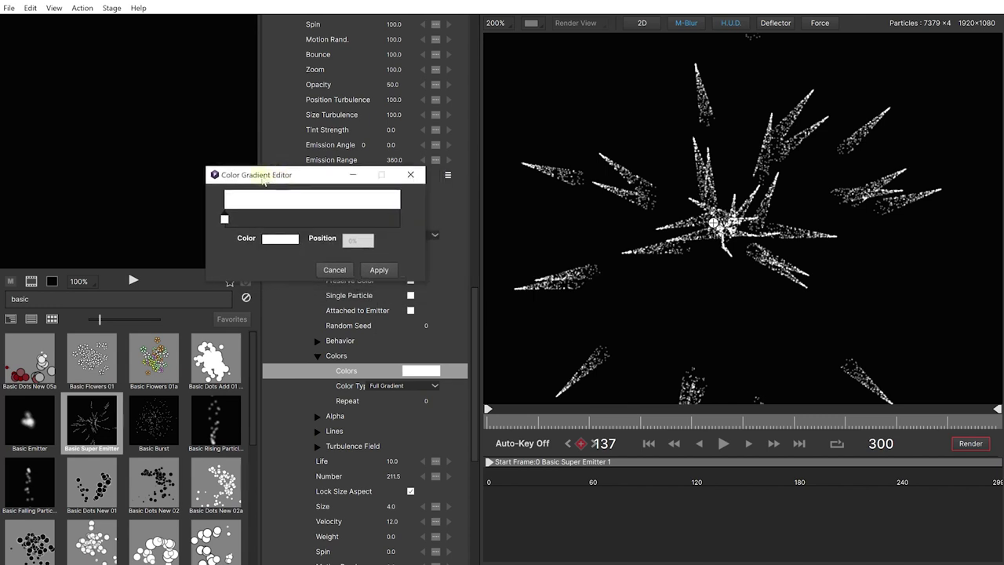
double_click(224, 220)
left_click_drag(480, 162, 382, 253)
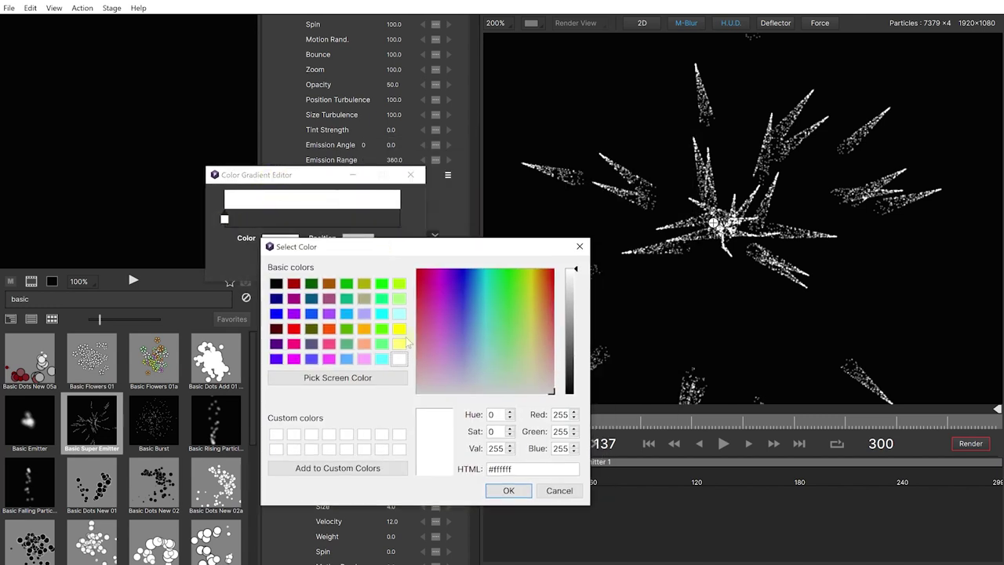
left_click(399, 329)
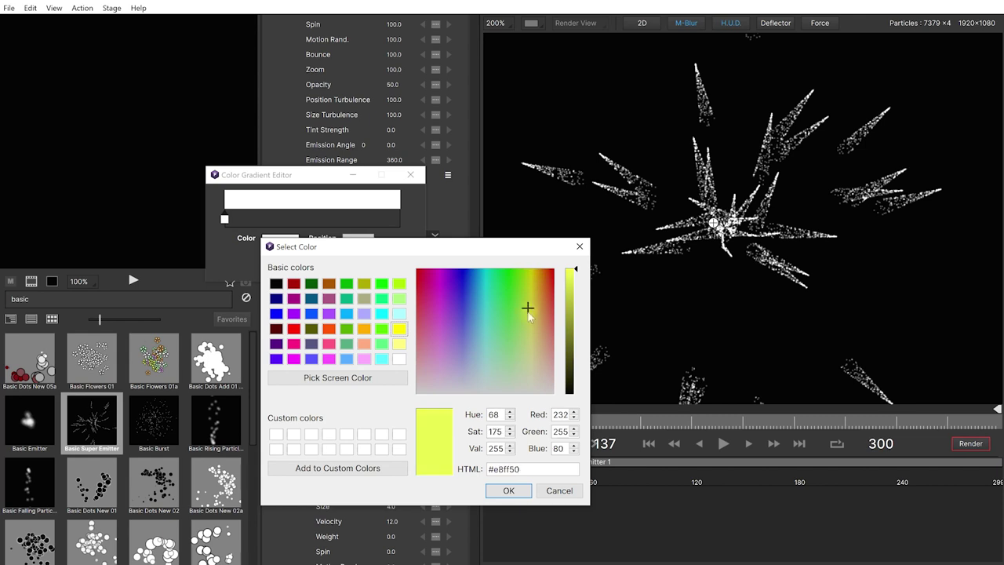
left_click_drag(529, 311, 532, 336)
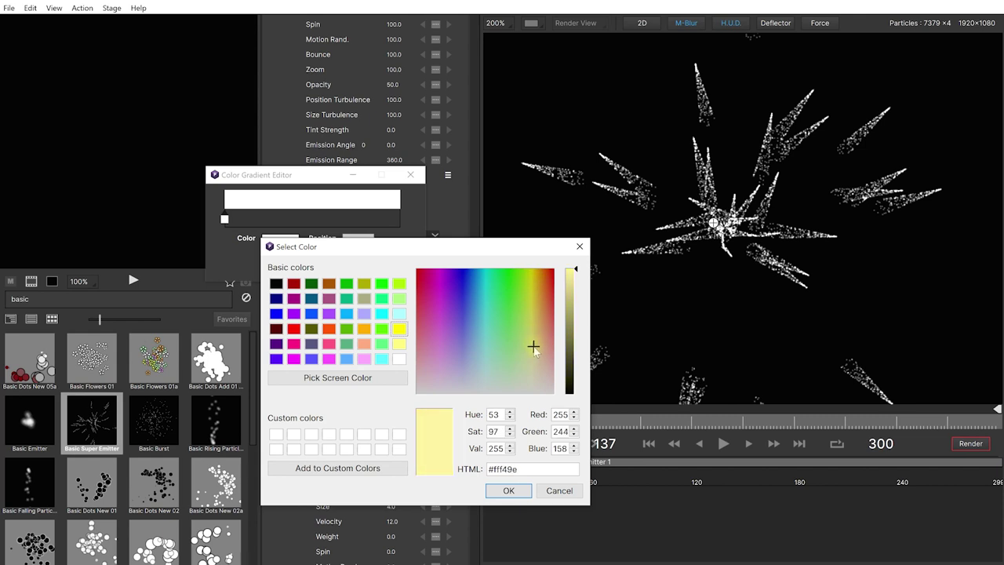
left_click(518, 490)
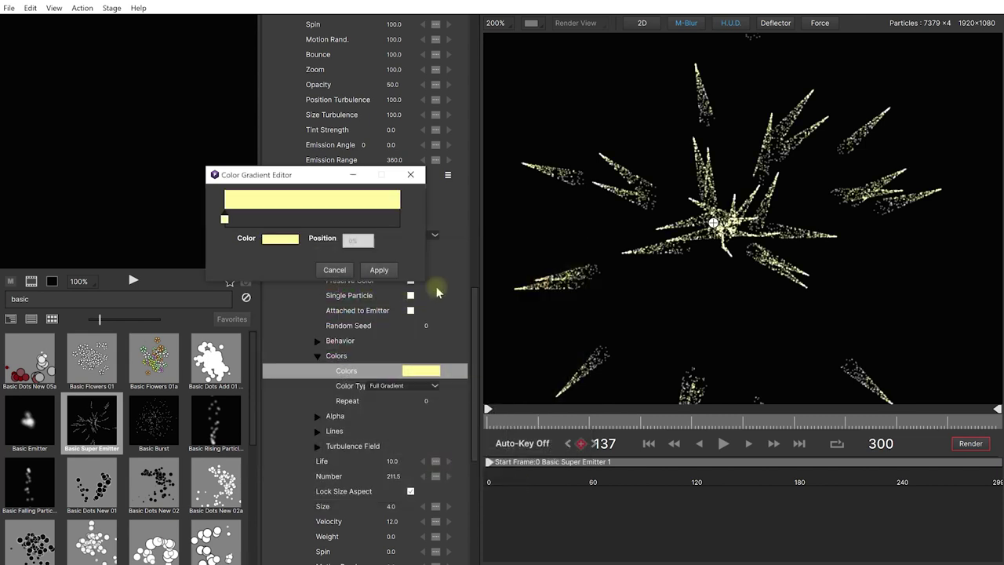
- Add a deep red stop in the middle of the gradient
left_click(317, 219)
double_click(316, 219)
left_click(401, 223)
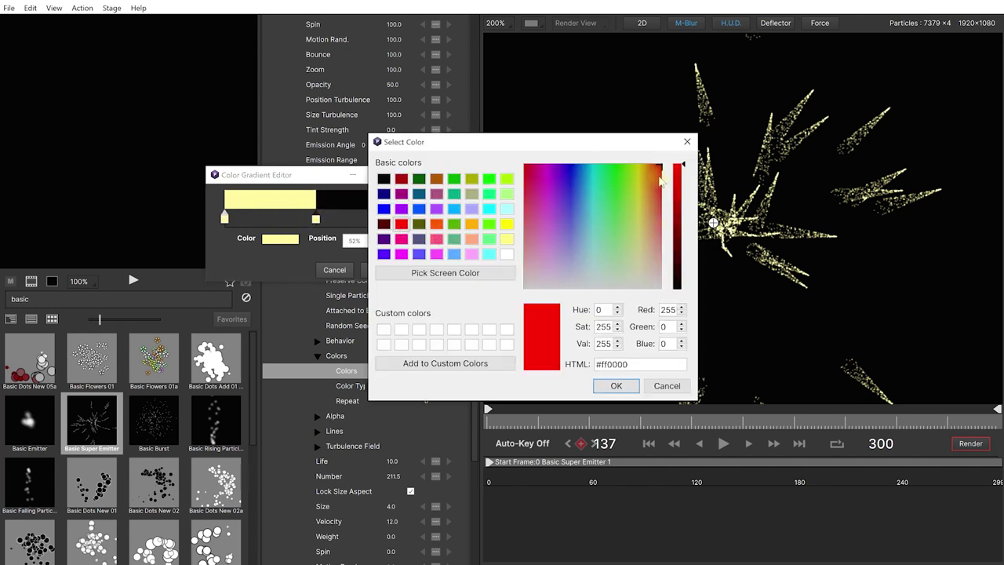
left_click_drag(660, 174, 661, 229)
left_click(679, 223)
key("Return")
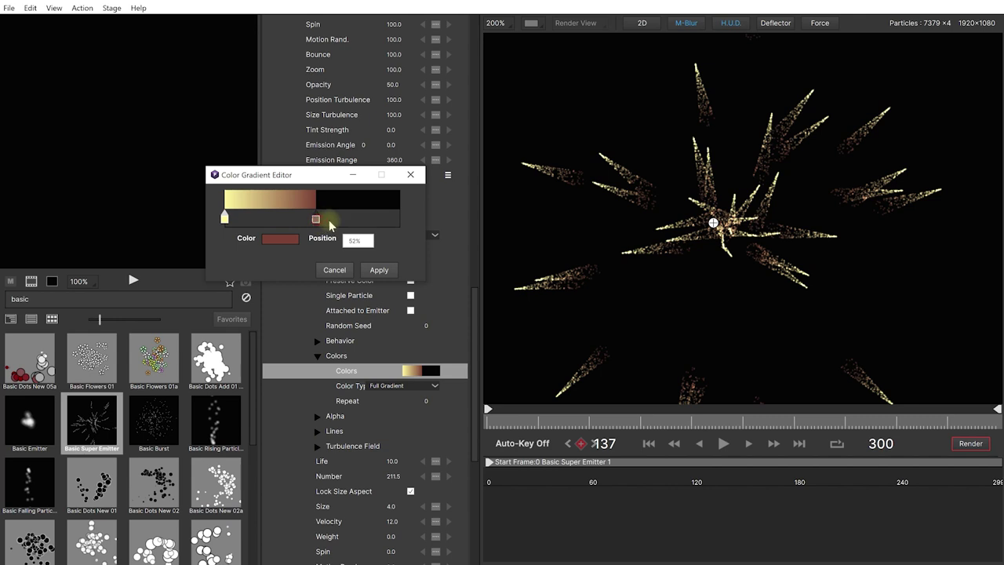
- Add a dark purple end stop at 100%, move the red stop to 61%, and apply
left_click(361, 220)
left_click_drag(362, 221, 400, 219)
double_click(400, 219)
left_click(383, 194)
left_click(557, 213)
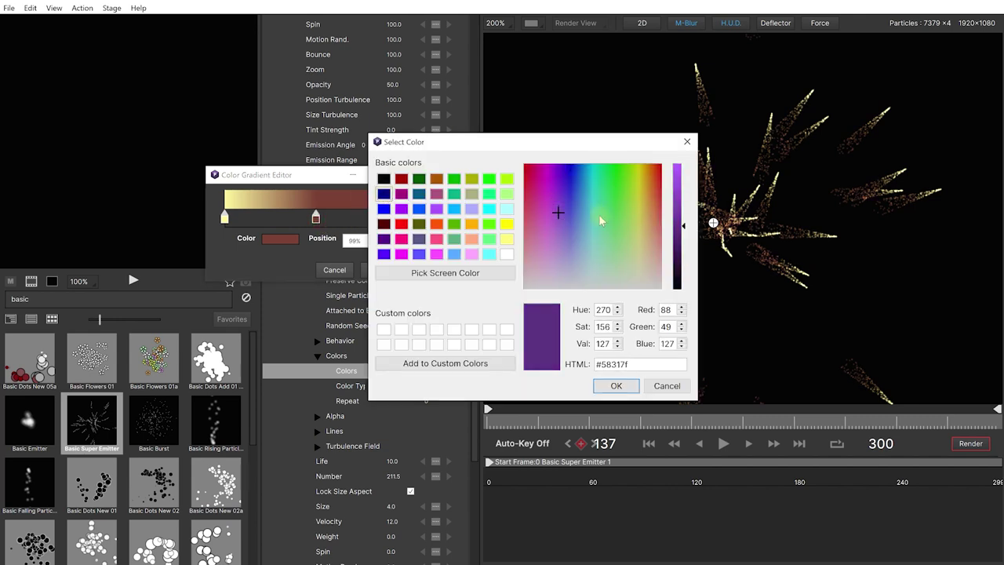
left_click(681, 248)
left_click(616, 385)
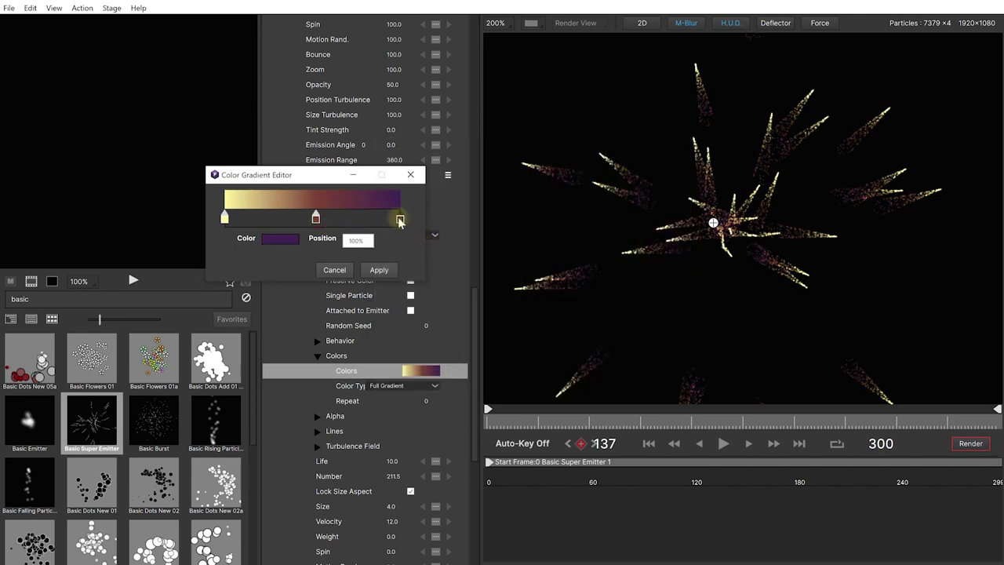
left_click_drag(315, 218, 331, 218)
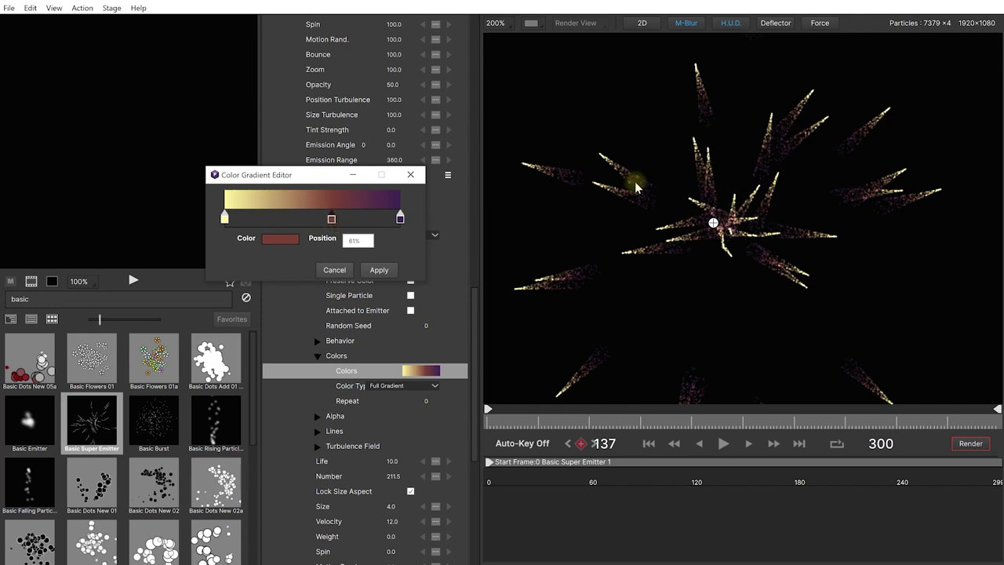
left_click(379, 269)
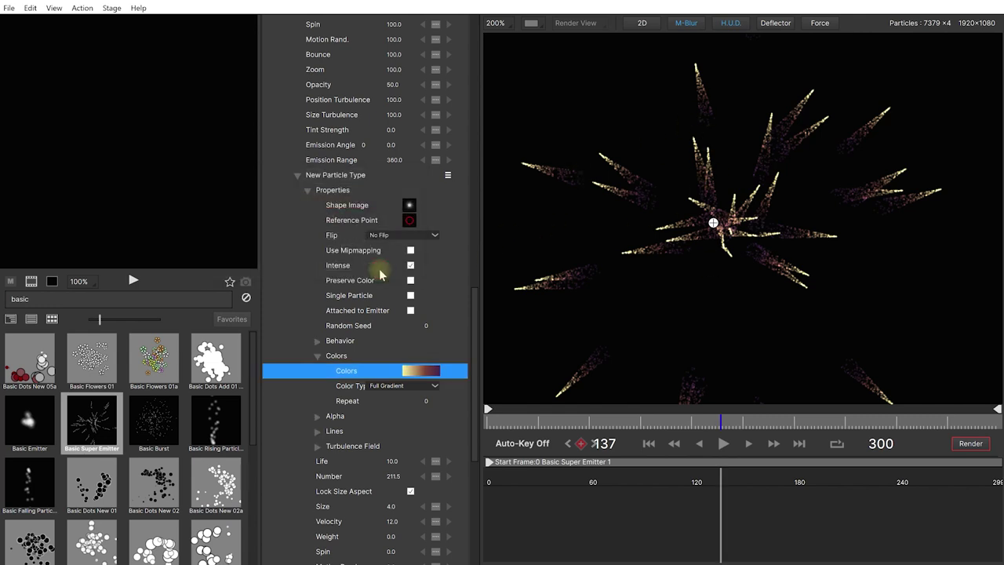
- Rewind and play the burst to preview the new yellow-red-purple colours
scroll(729, 225, "down", 2)
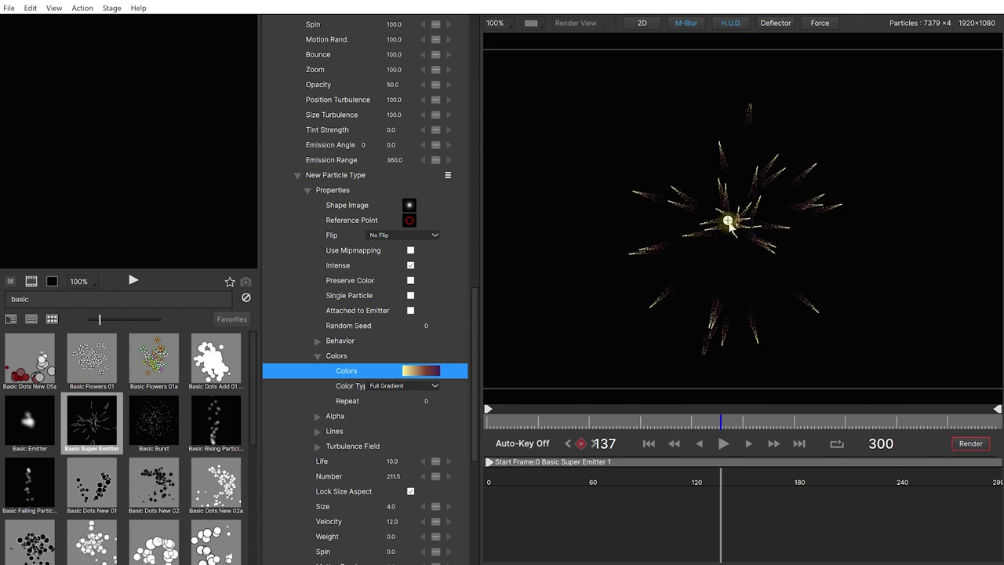
left_click(648, 443)
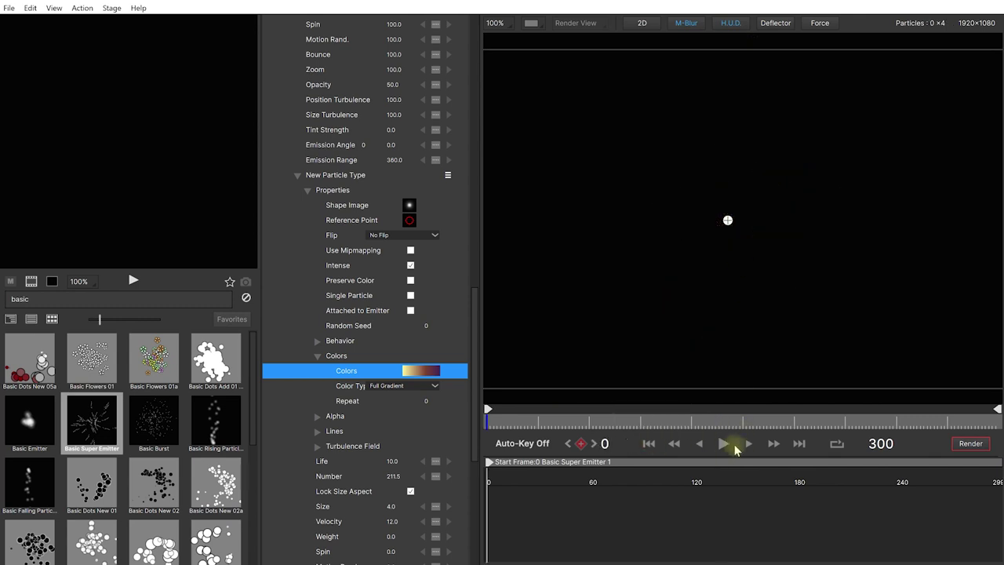
left_click(723, 444)
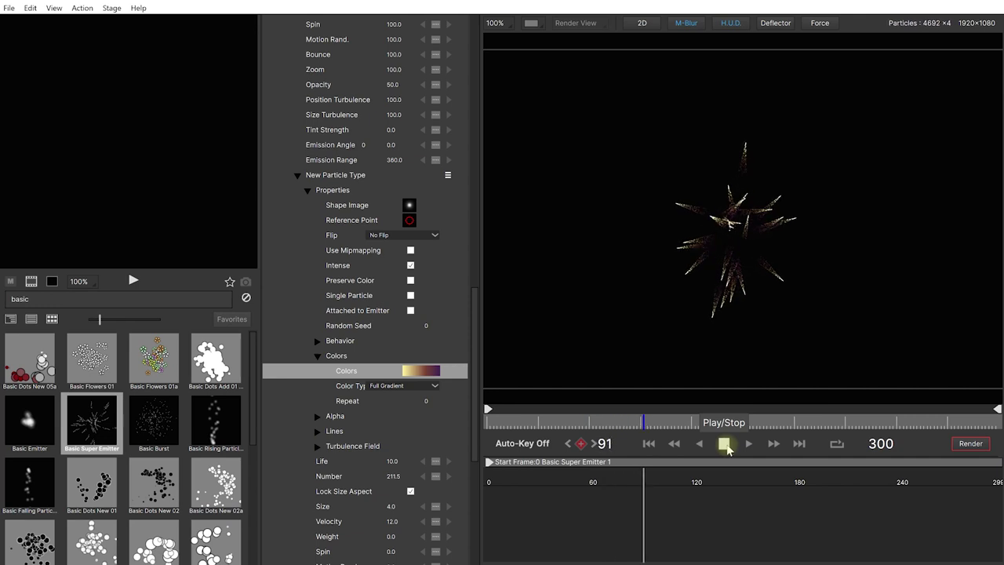
left_click(725, 445)
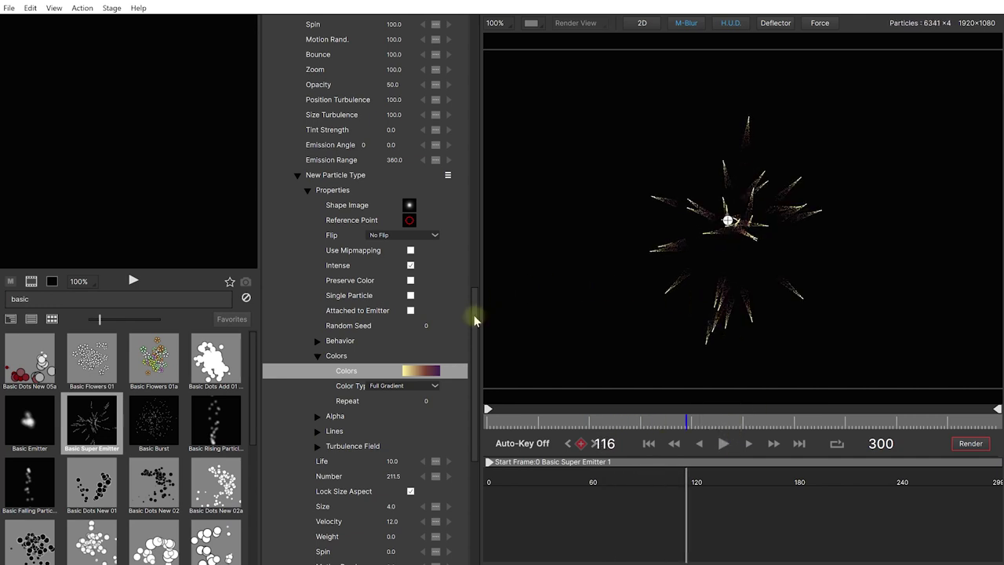
- Set Basic Super Emitter 1's Velocity to 172 and Number to 145, then replay from frame 0
left_click_drag(474, 320, 480, 30)
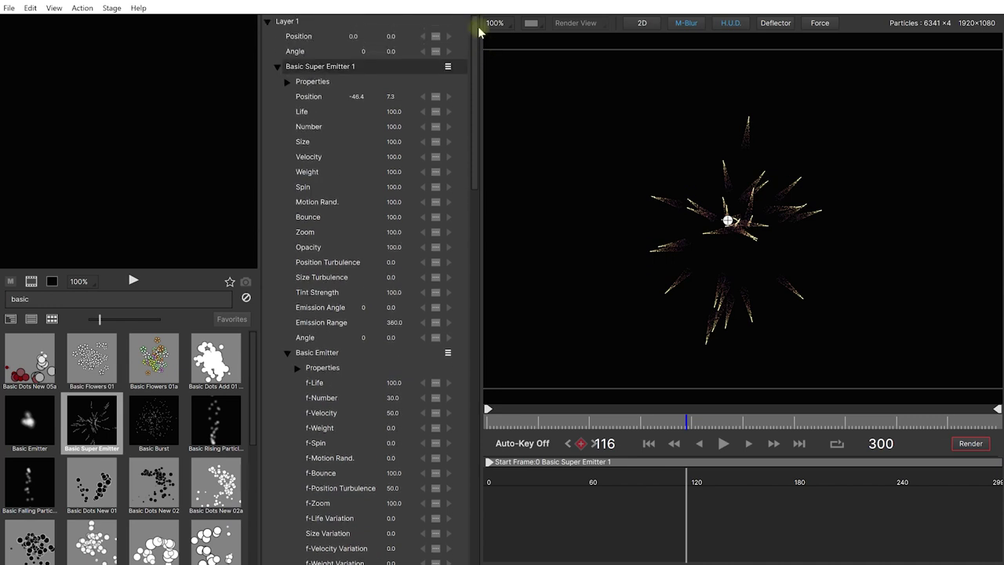
left_click(319, 70)
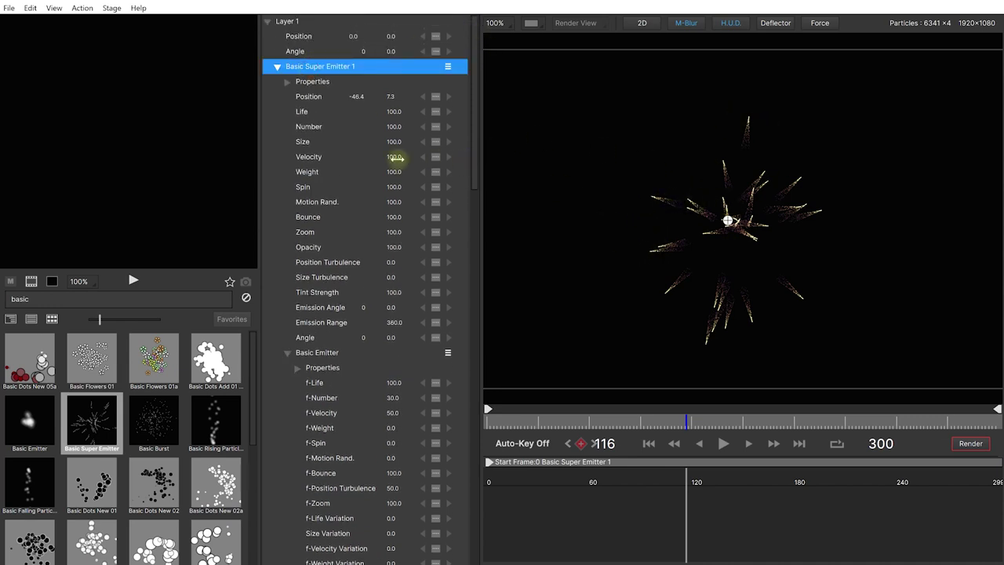
mouse_move(396, 156)
left_mouse_down()
mouse_move(410, 159)
mouse_move(389, 168)
left_mouse_up()
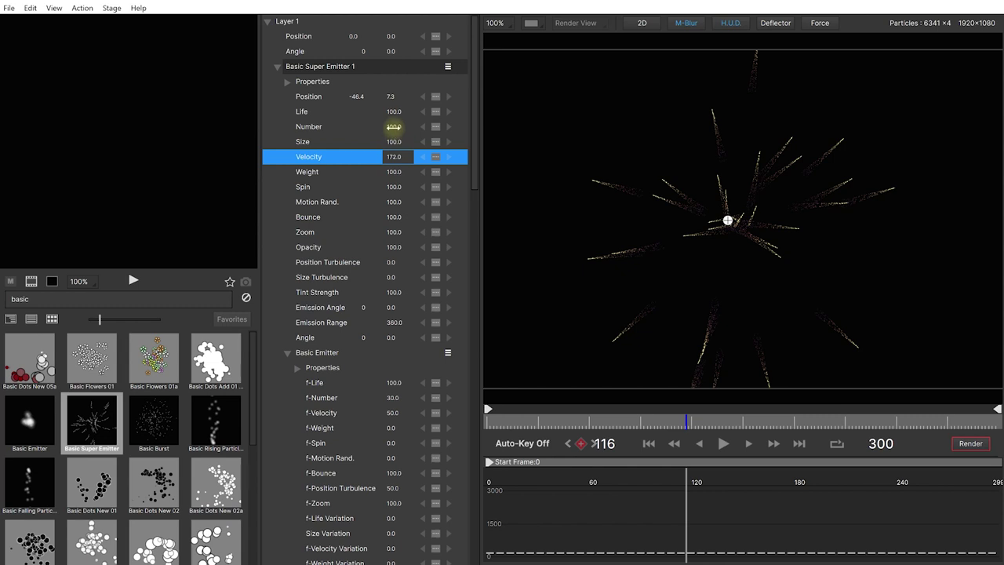
left_click_drag(393, 127, 407, 130)
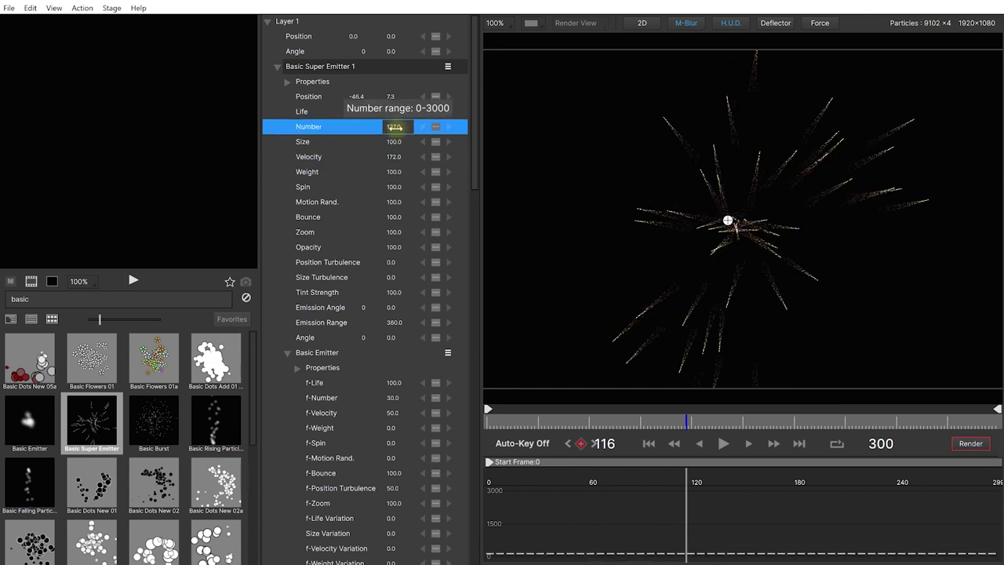
left_click_drag(394, 126, 399, 127)
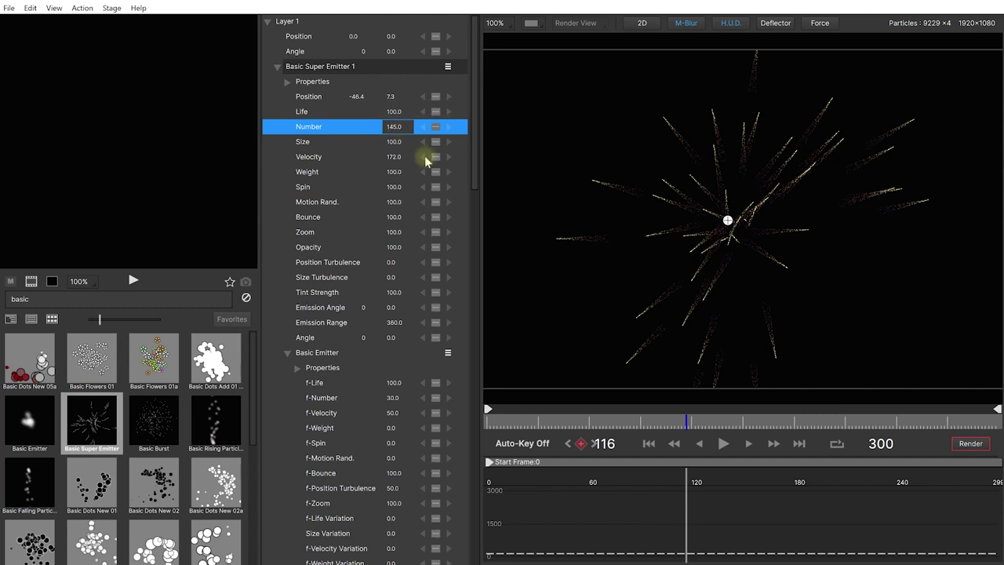
left_click(649, 443)
left_click(723, 443)
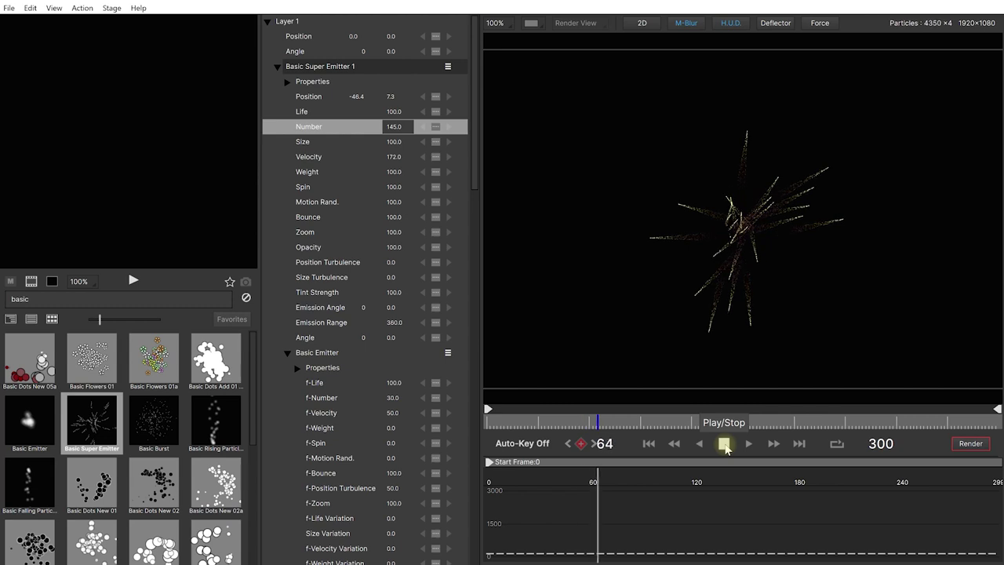
- Stop playback, set the emitter's Position Turbulence to 45, and return to frame 0
left_click(725, 444)
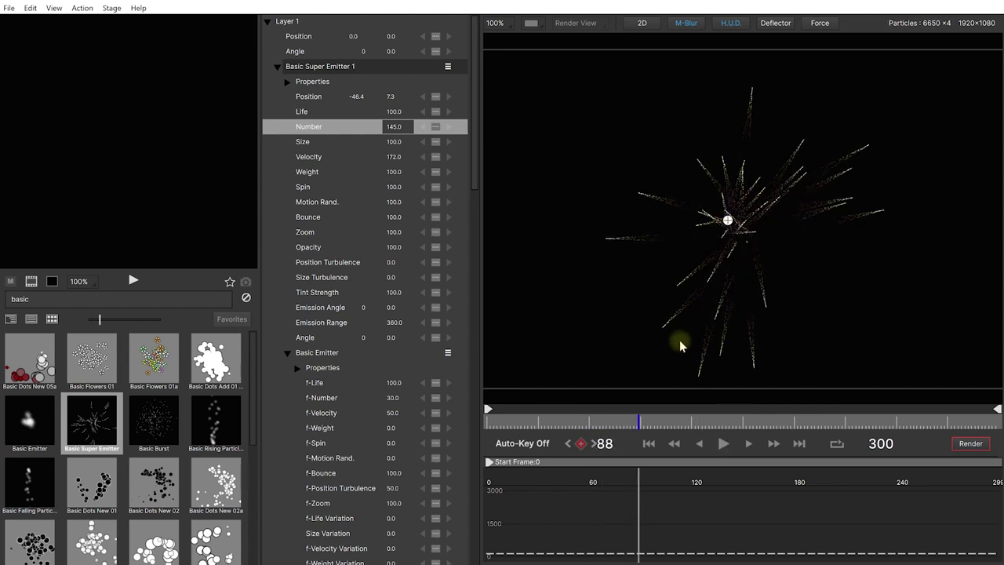
left_click(355, 264)
left_click_drag(376, 262, 408, 265)
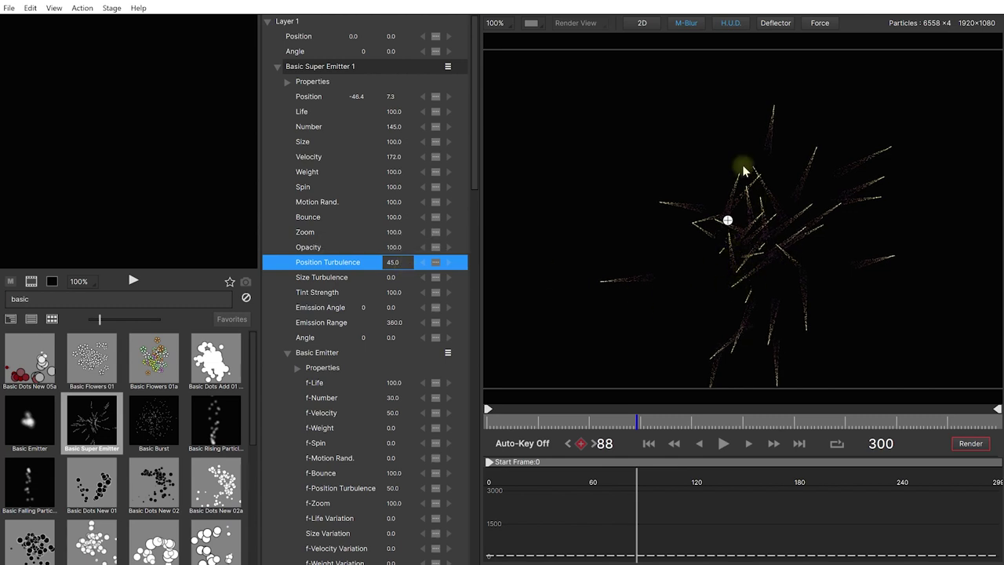
left_click_drag(629, 421, 441, 429)
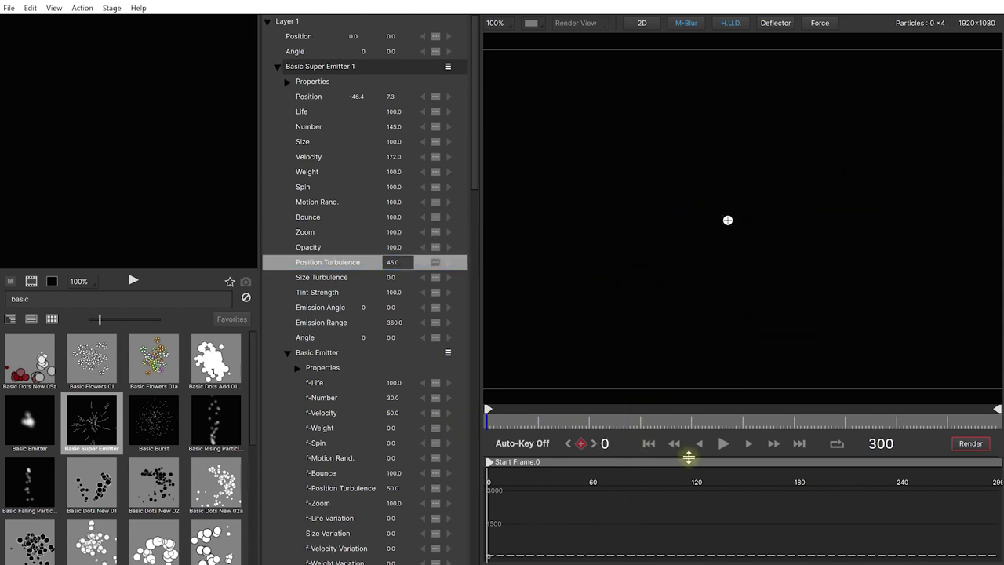
- Preview the burst up to frame 72, then expand the emitter's Properties and Turbulence Field groups
left_click(723, 444)
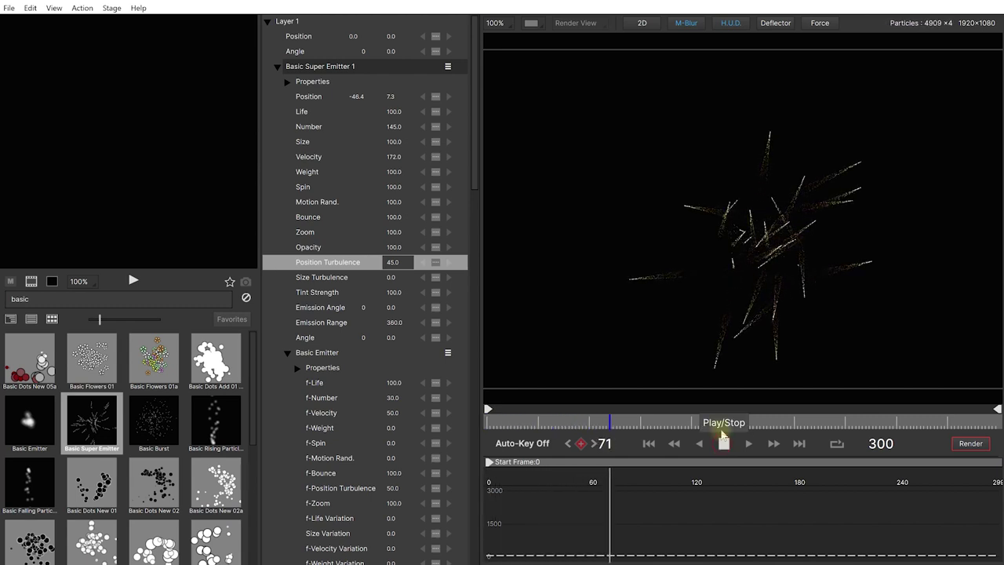
left_click(723, 441)
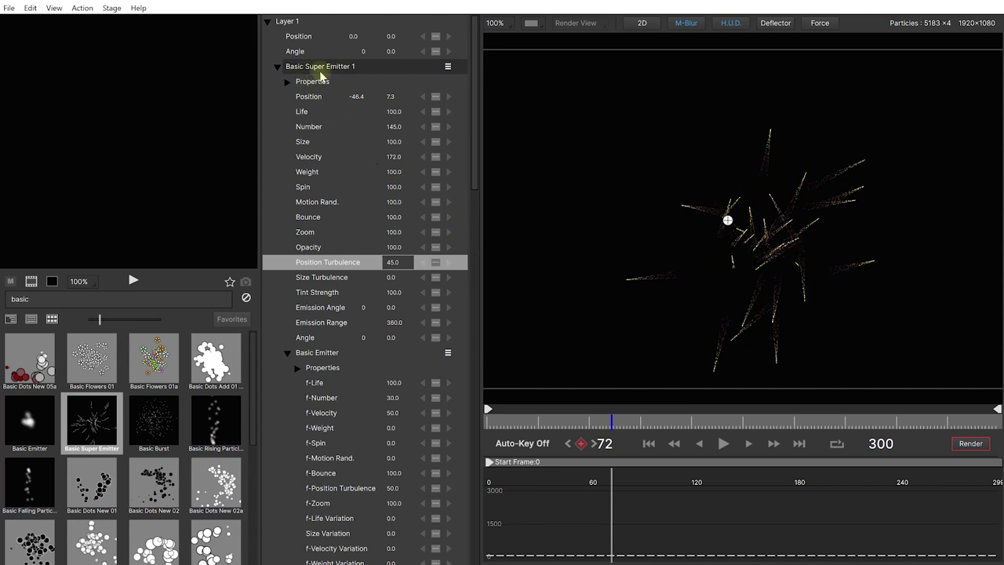
left_click(288, 81)
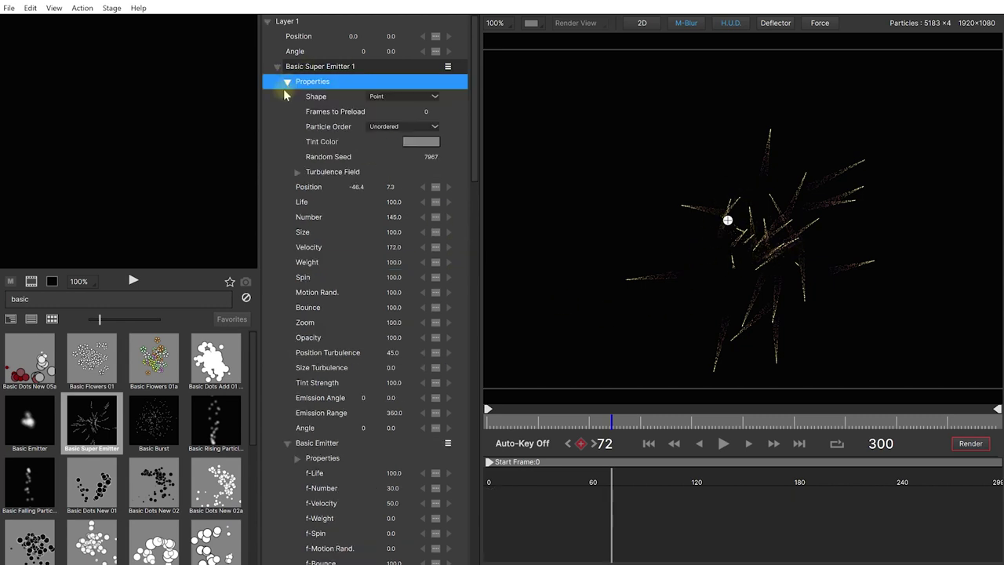
left_click(297, 173)
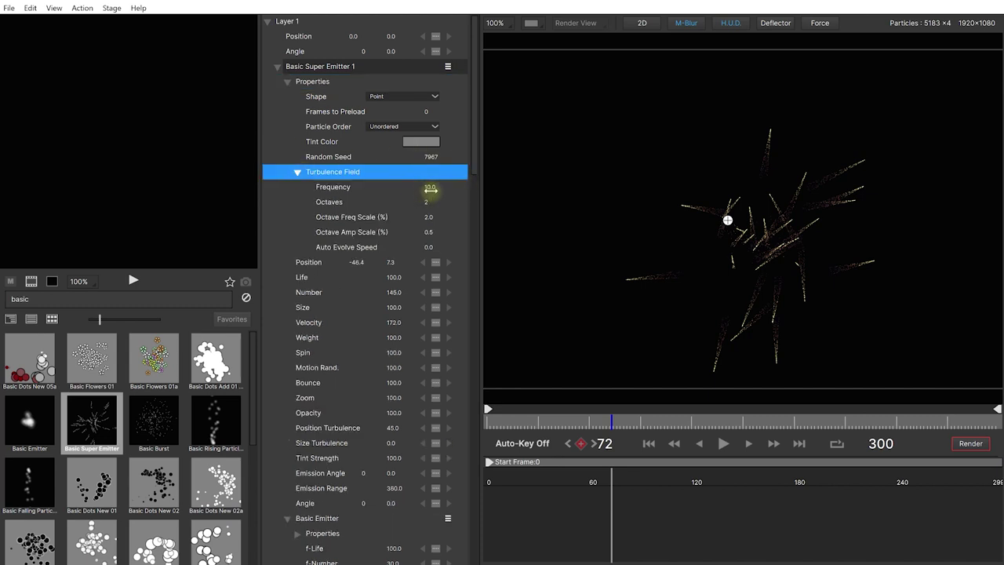
- Raise the Turbulence Field Frequency to 68.5 and preview the playback
left_click_drag(430, 188, 441, 189)
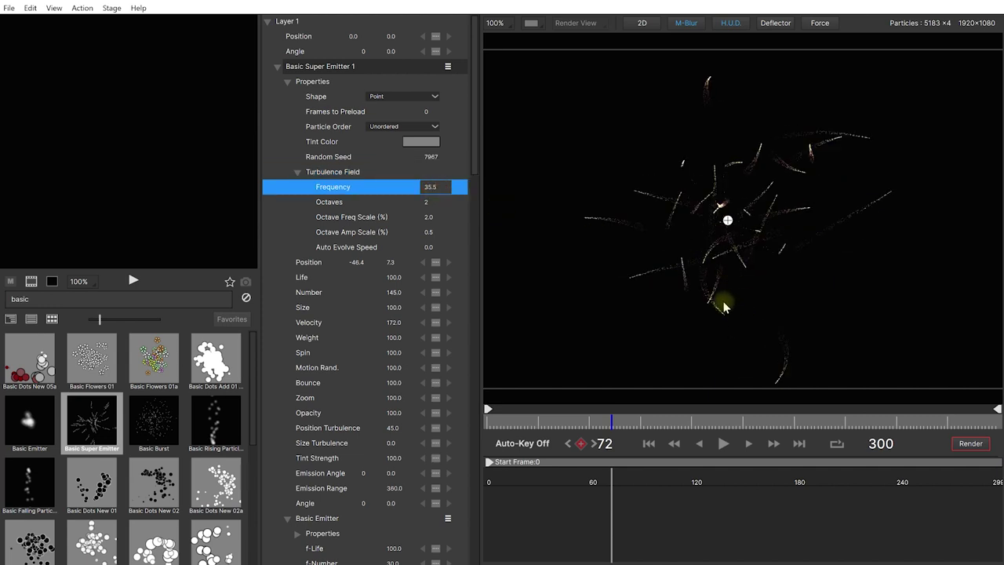
left_click_drag(437, 187, 442, 188)
left_click(722, 444)
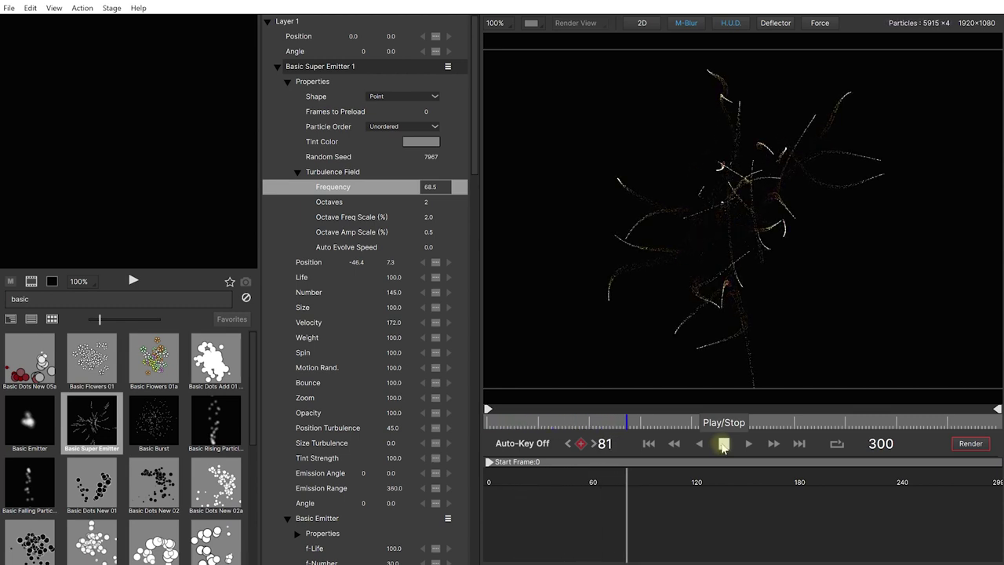
left_click(723, 444)
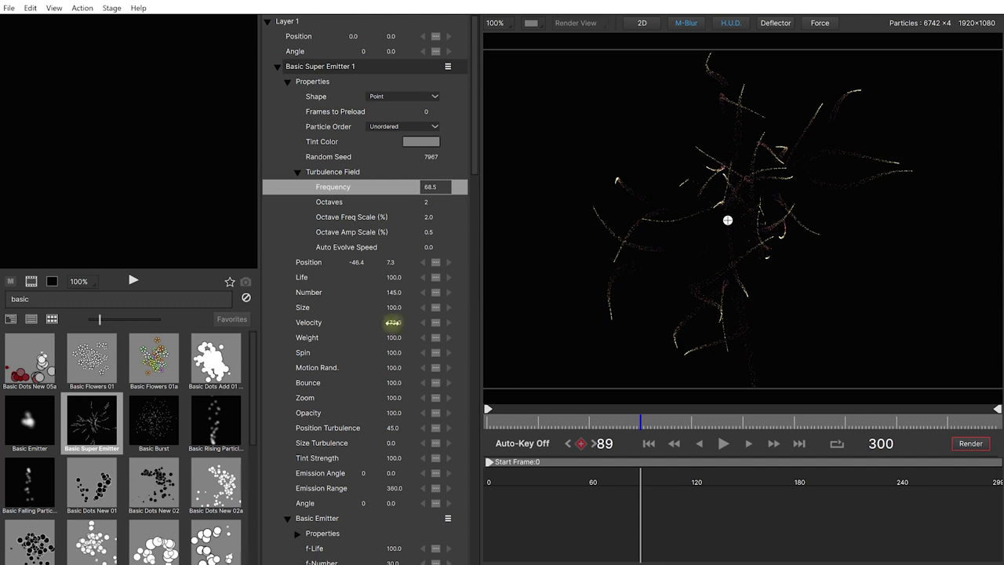
- Set the emitter's Velocity to 133.5 and collapse the Turbulence Field group
mouse_move(392, 323)
left_mouse_down()
mouse_move(381, 326)
mouse_move(397, 322)
left_mouse_up()
scroll(743, 206, "up", 2)
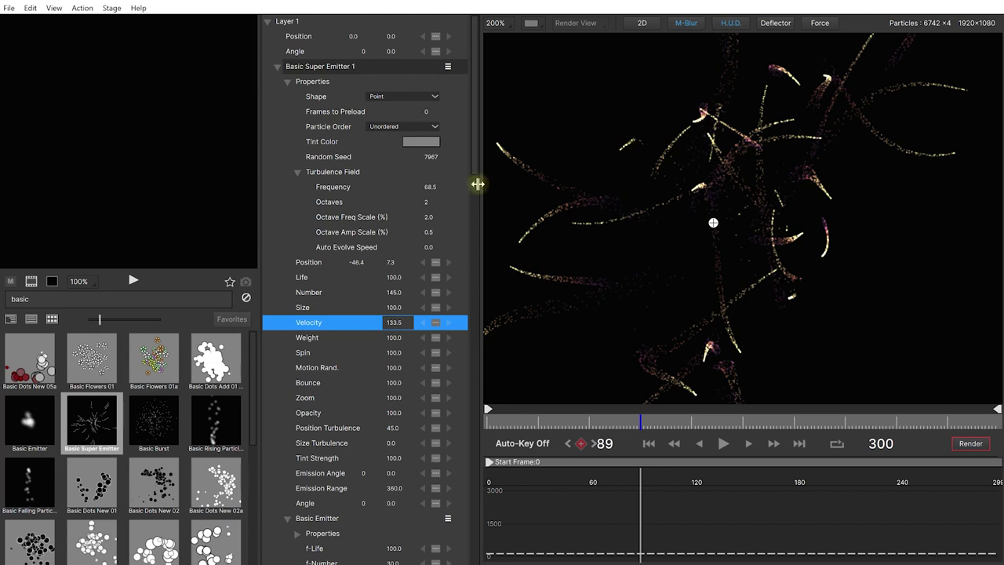
left_click(332, 171)
left_click(297, 171)
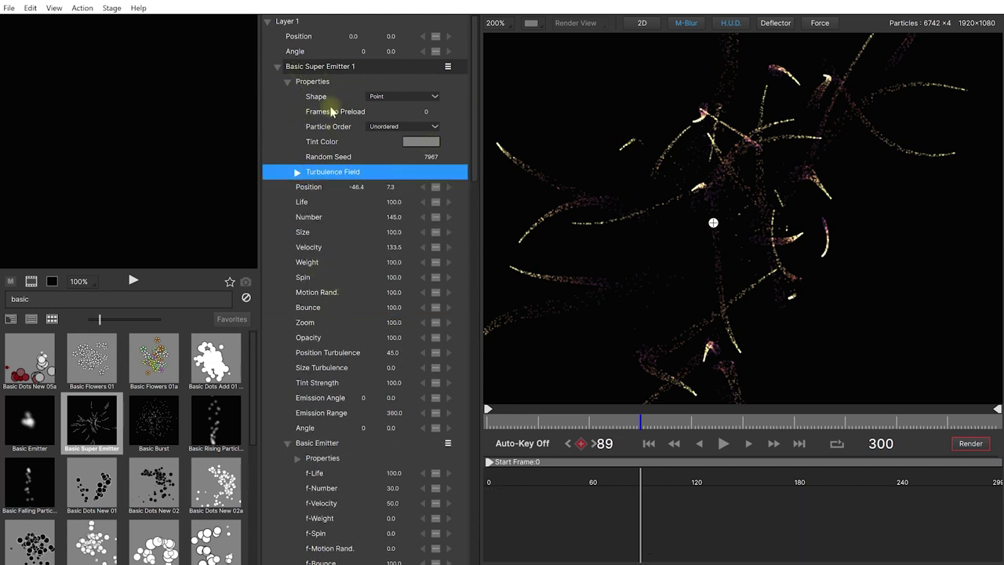
left_click(301, 66)
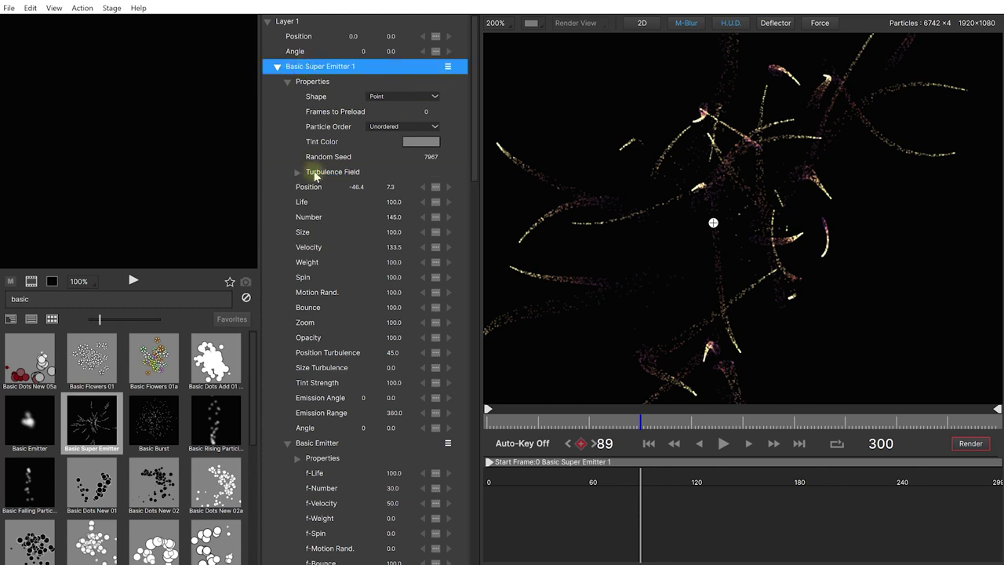
- Raise the New Particle Type's Position Turbulence from 100 to 127.5
left_click(314, 175)
left_click(321, 442)
scroll(345, 372, "down", 3)
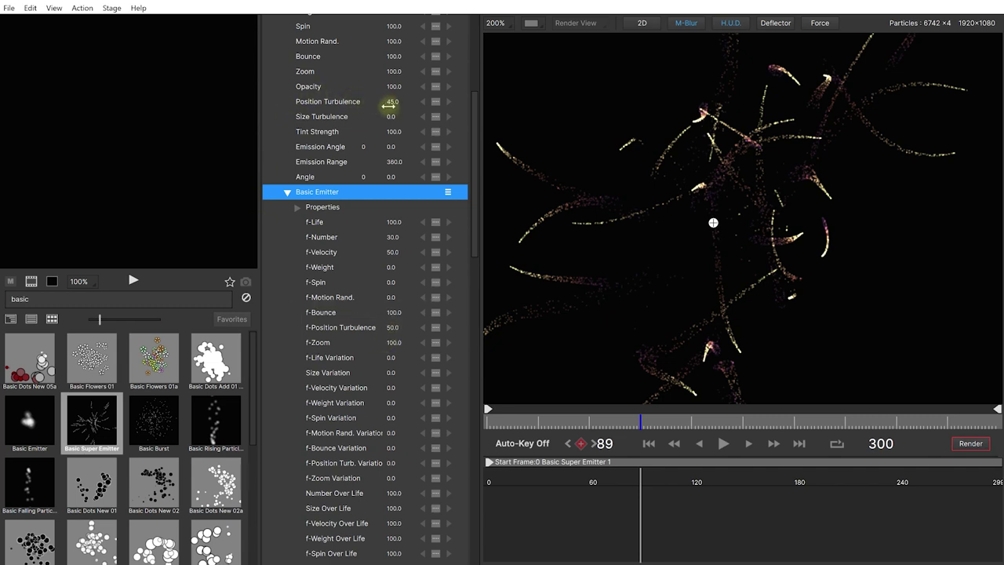
scroll(361, 361, "down", 1)
scroll(363, 435, "down", 5)
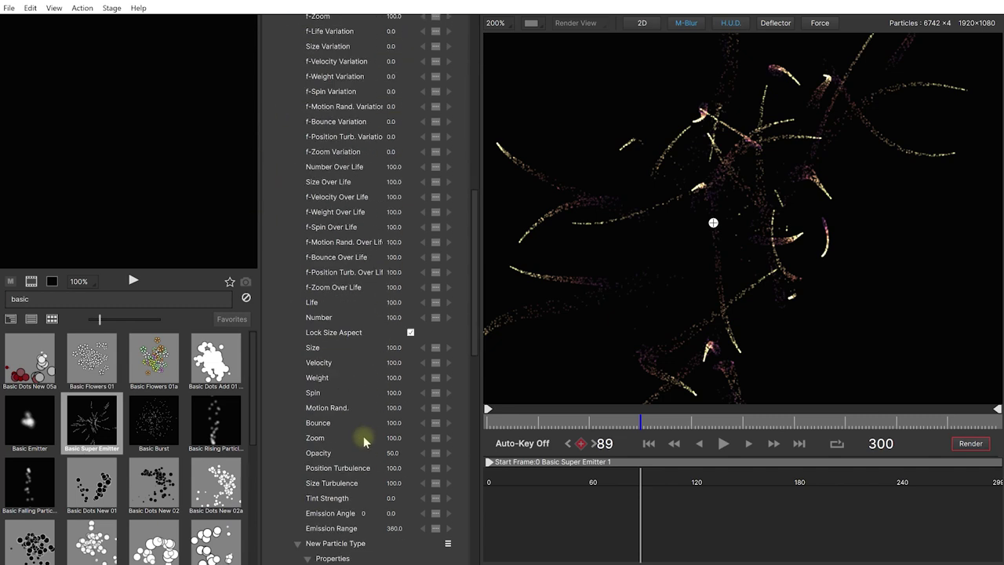
left_click(332, 293)
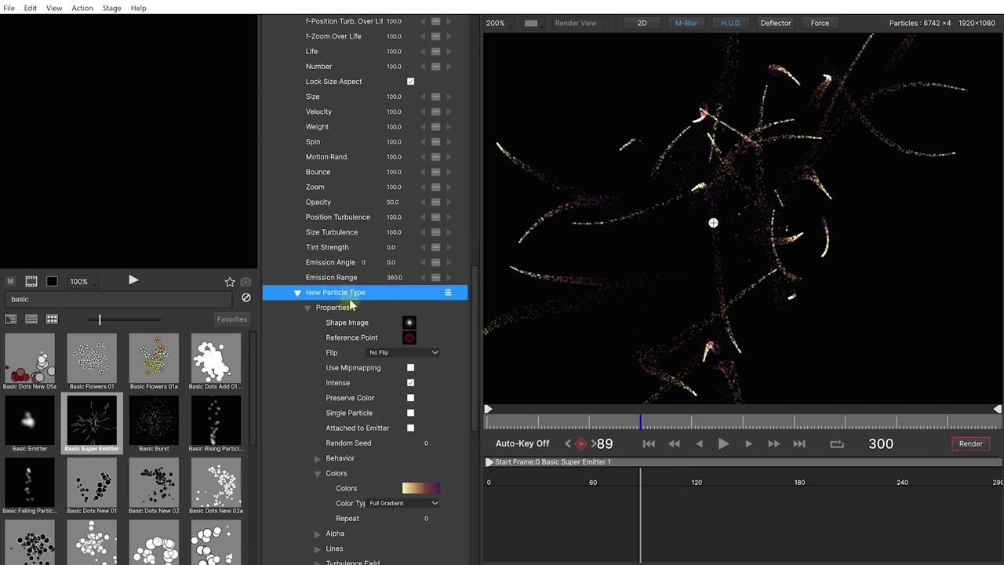
scroll(350, 306, "down", 3)
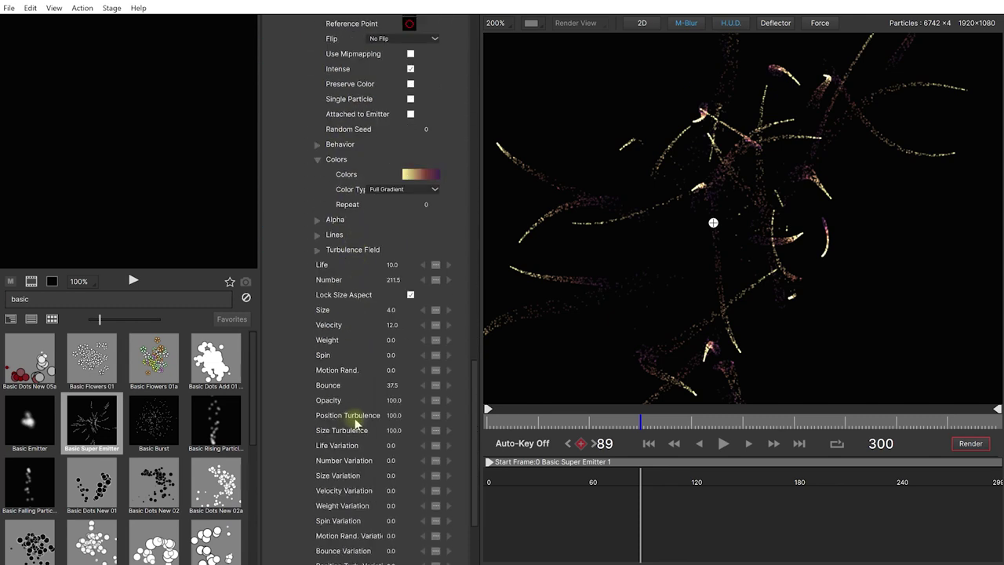
left_click_drag(390, 416, 411, 415)
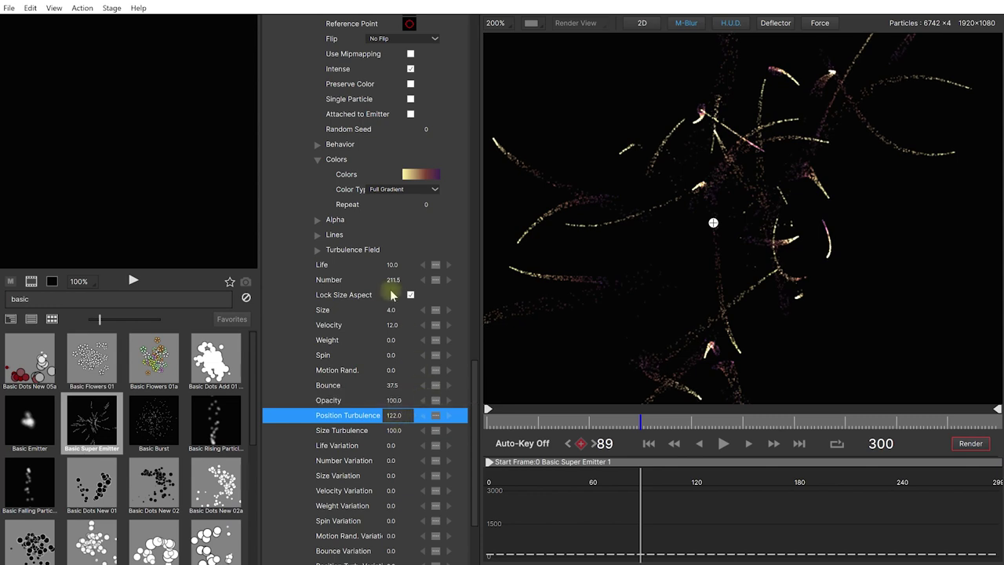
left_click(352, 251)
scroll(350, 321, "up", 1)
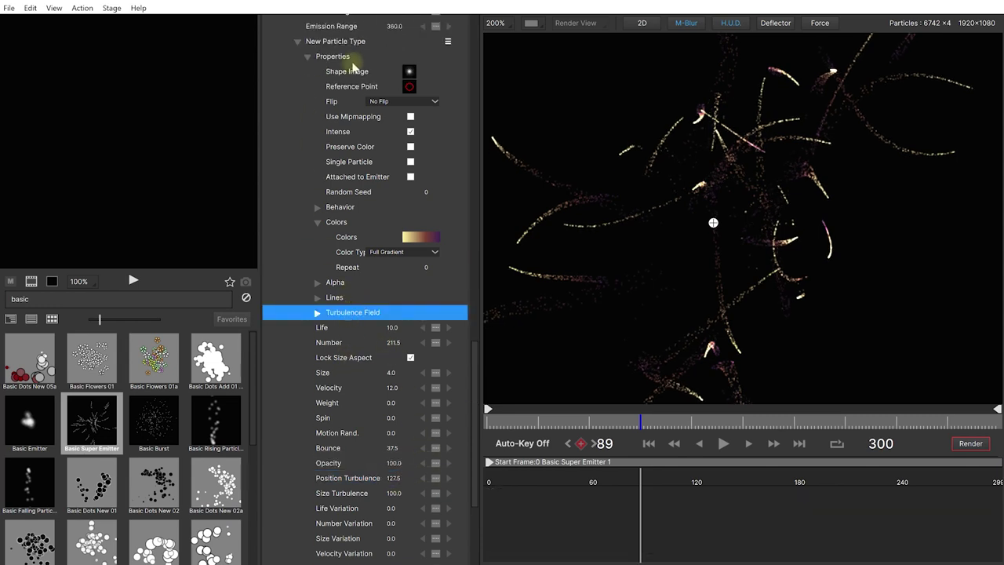
scroll(354, 69, "up", 1)
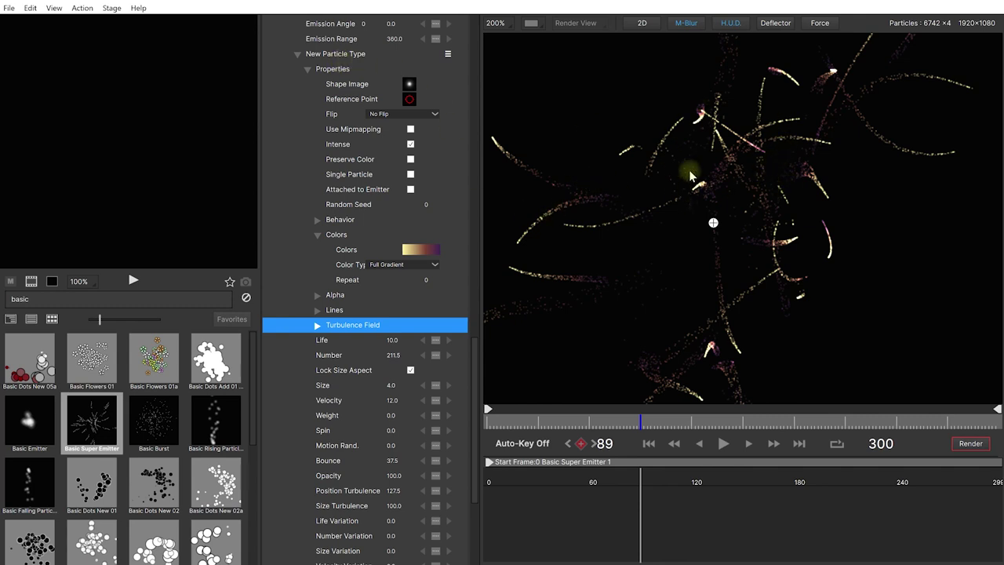
- Set the particle type's Turbulence Field Frequency Scale to 3.1 and preview from the first frame
left_click(317, 326)
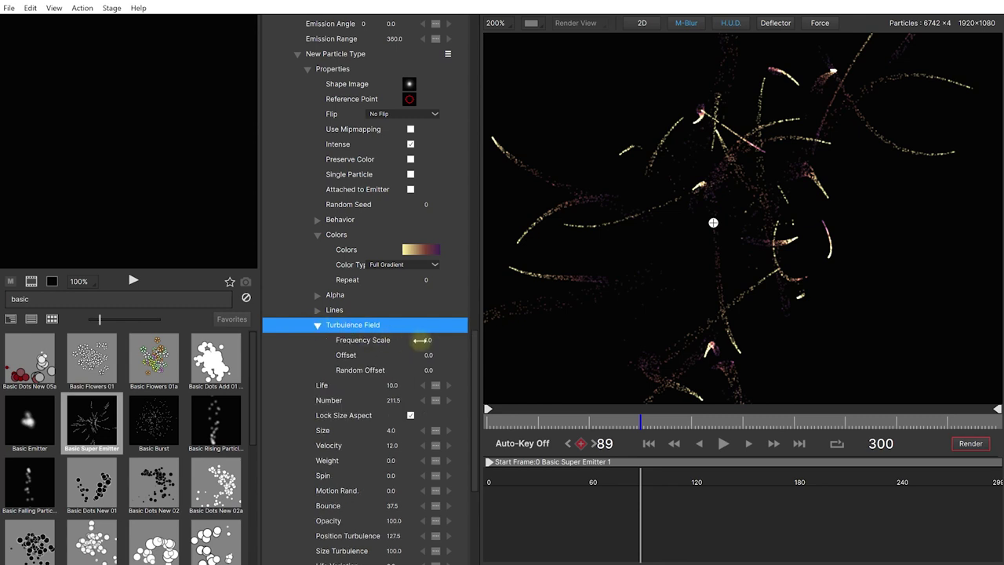
left_click_drag(429, 341, 429, 343)
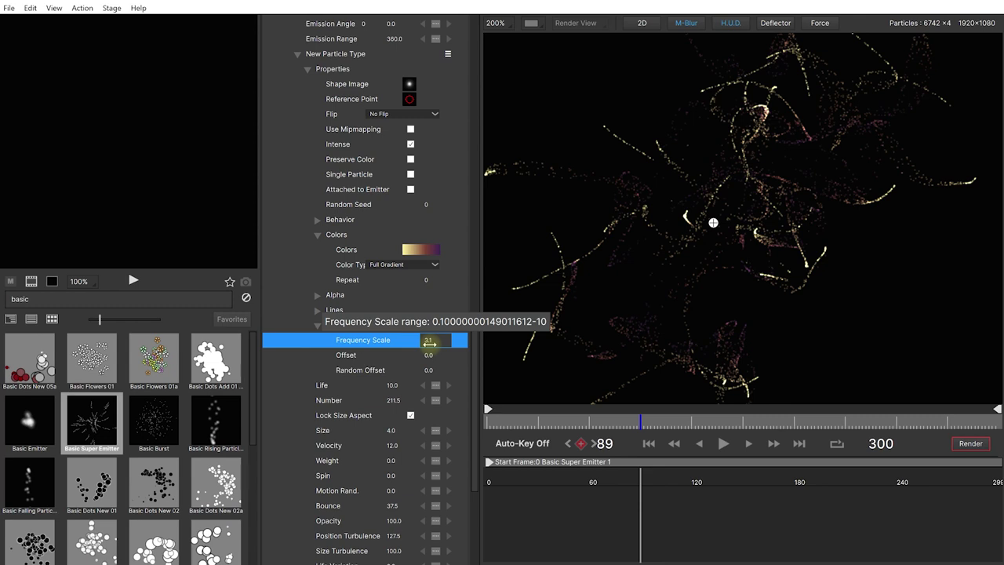
left_click(650, 443)
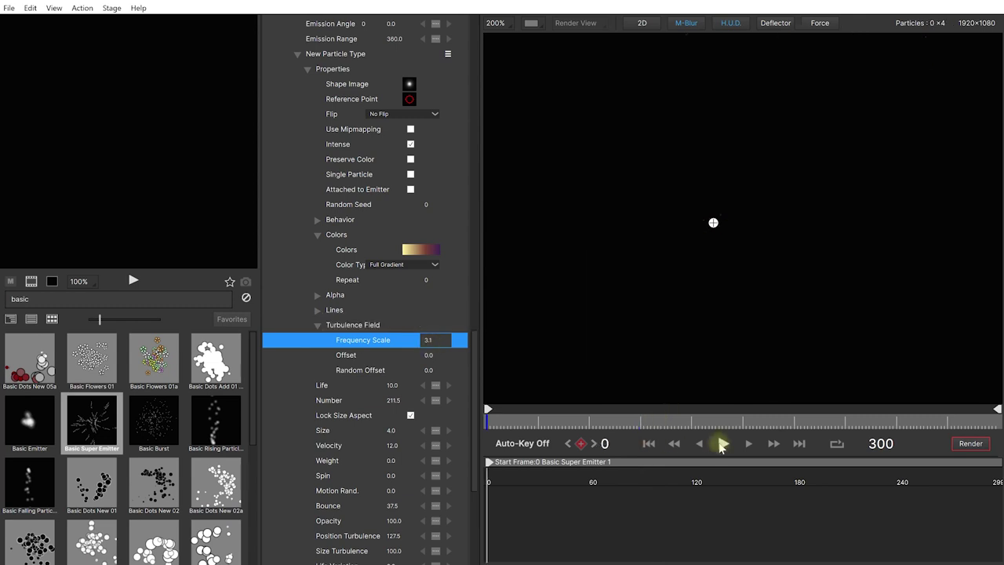
left_click(722, 444)
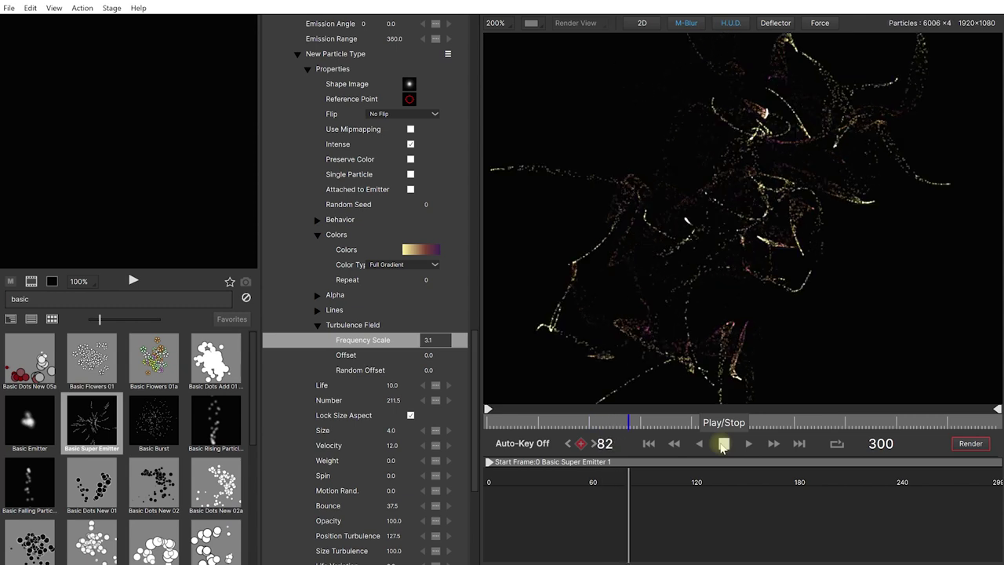
left_click(723, 444)
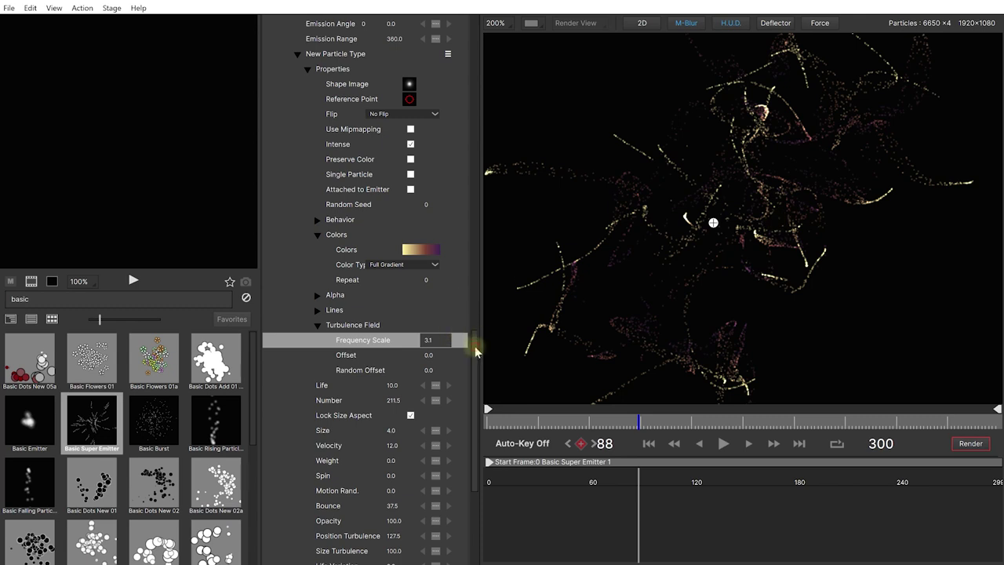
left_click_drag(475, 351, 480, 25)
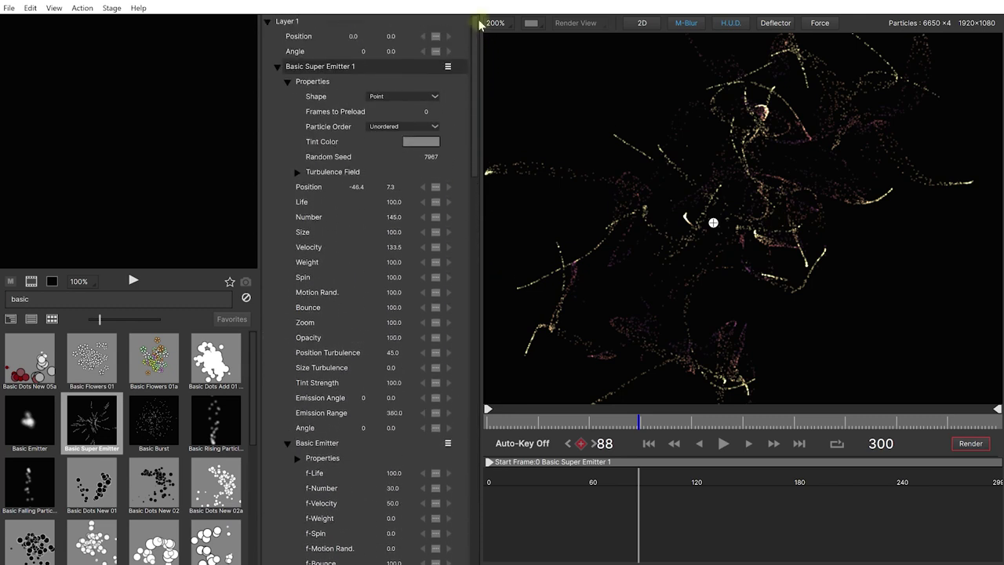
- Set Basic Super Emitter 1's Size Turbulence to 104.5 and preview from the first frame
left_click(308, 68)
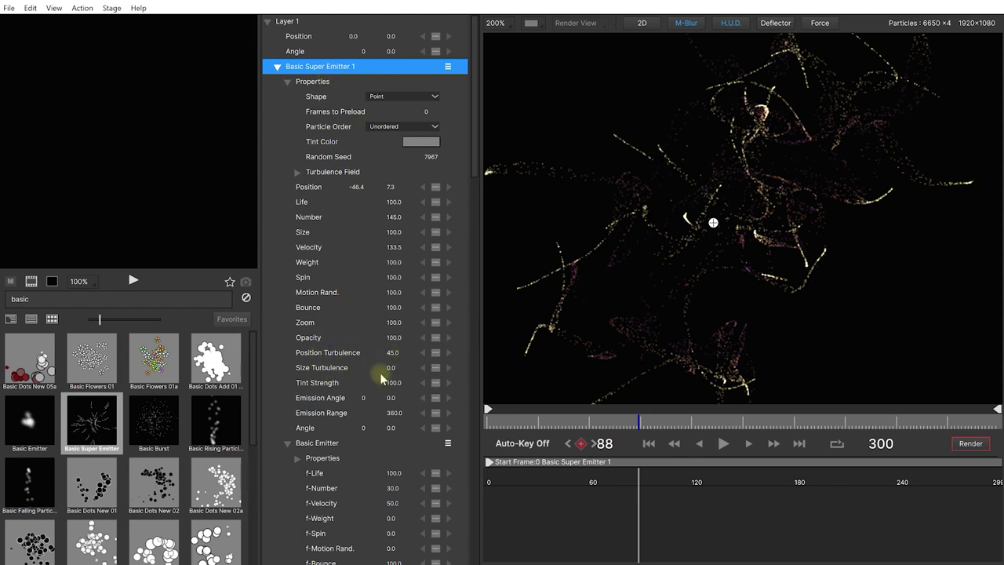
left_click_drag(390, 369, 428, 382)
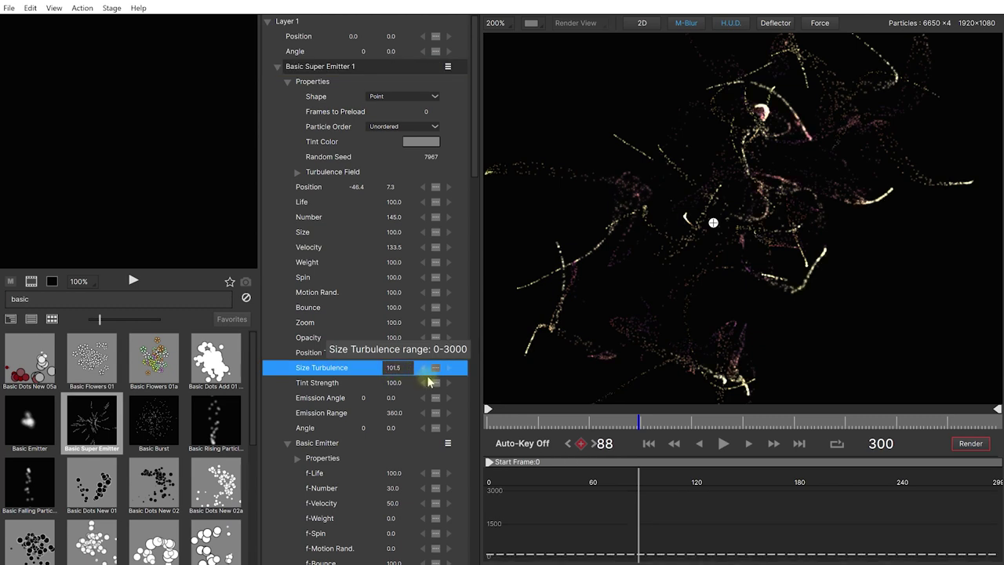
left_click_drag(428, 382, 431, 382)
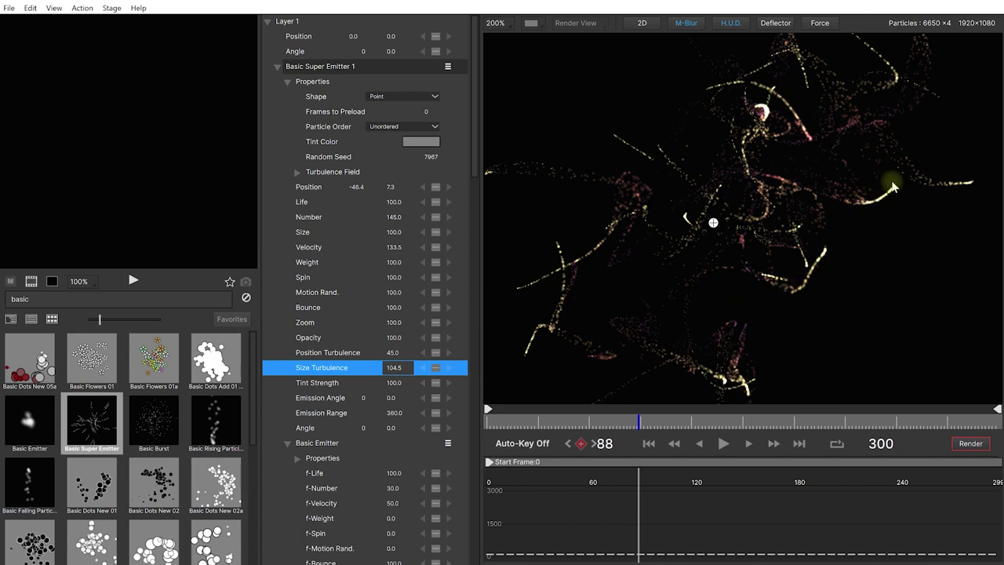
left_click(650, 445)
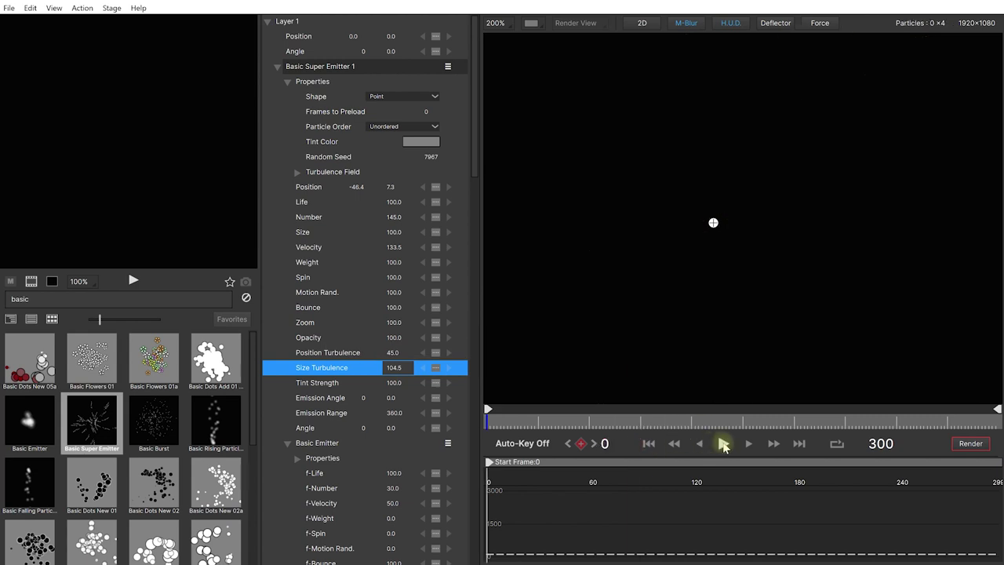
left_click(723, 444)
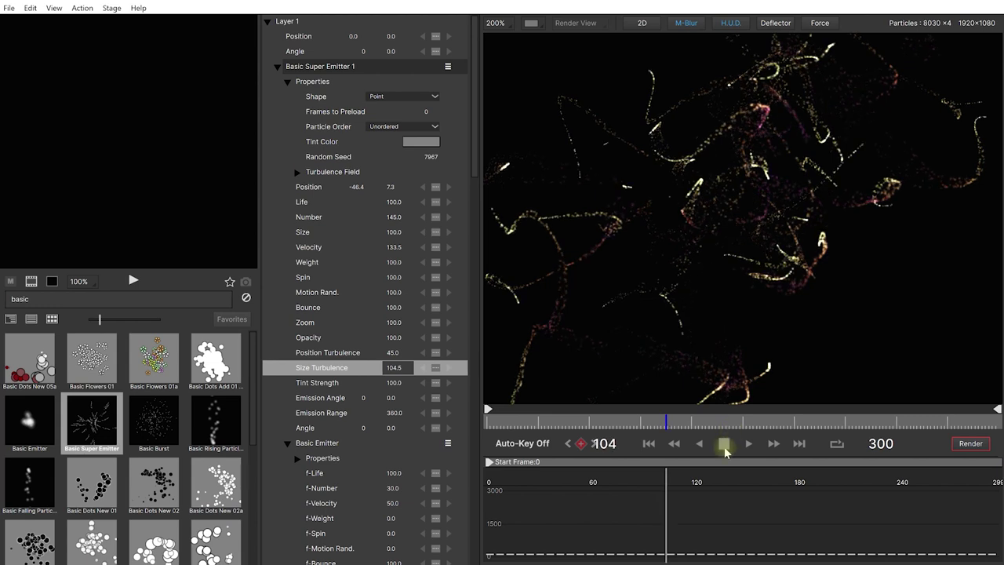
left_click(723, 444)
scroll(759, 235, "down", 2)
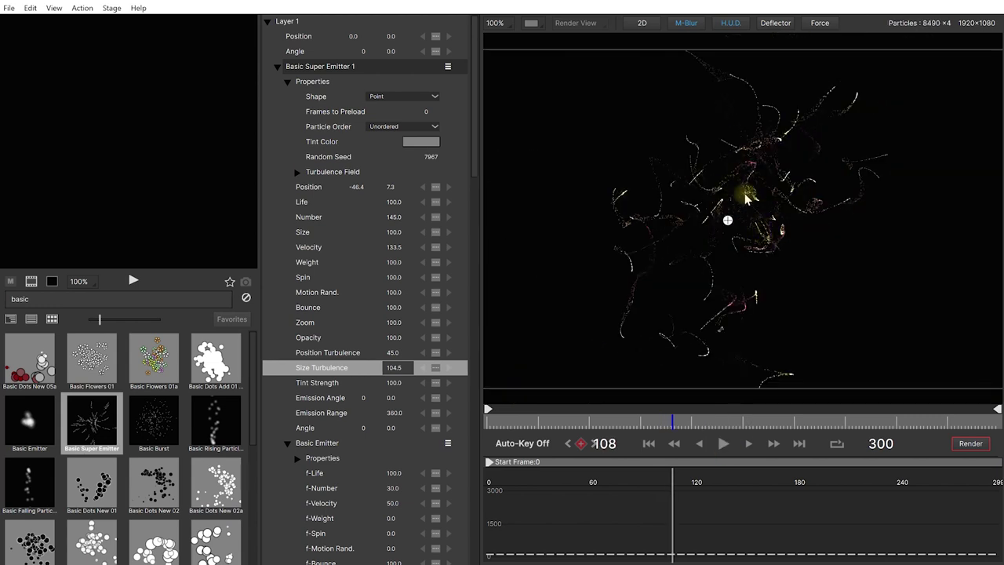
scroll(728, 221, "up", 2)
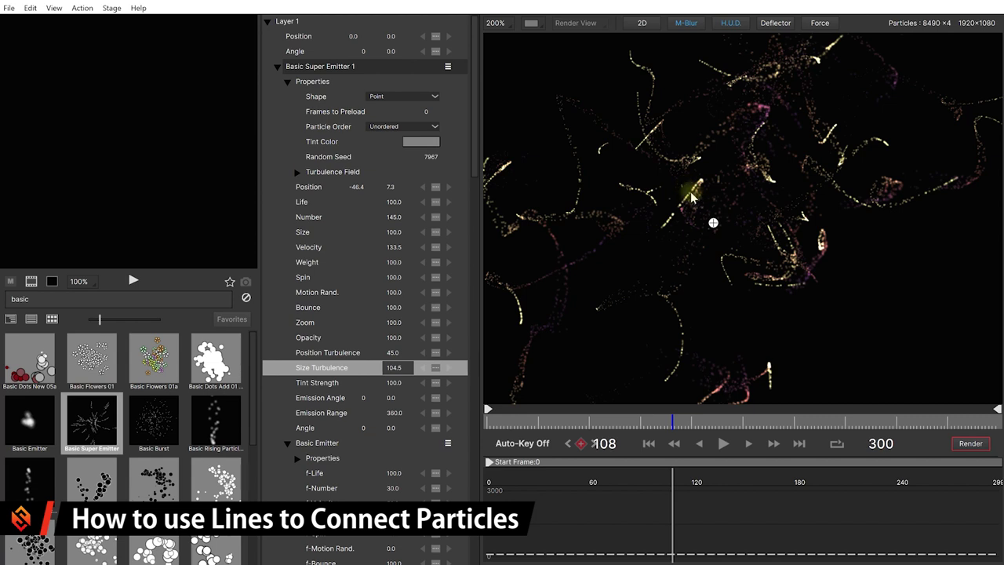
- Expand the New Particle Type's Lines group, widen the panel, and enable Connect to Main Emitter
left_click_drag(477, 61, 471, 347)
left_click(346, 100)
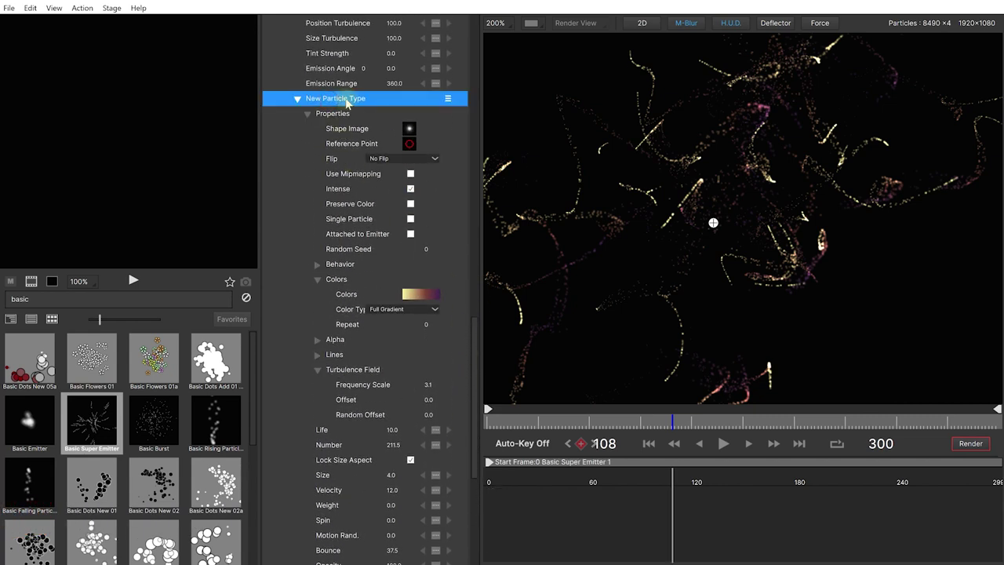
left_click(318, 357)
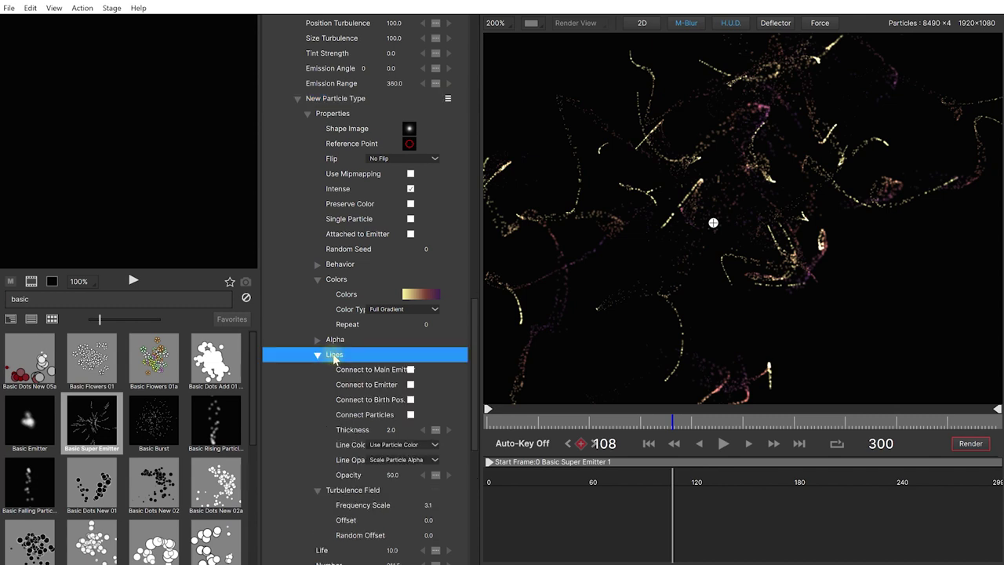
left_click_drag(481, 370, 500, 371)
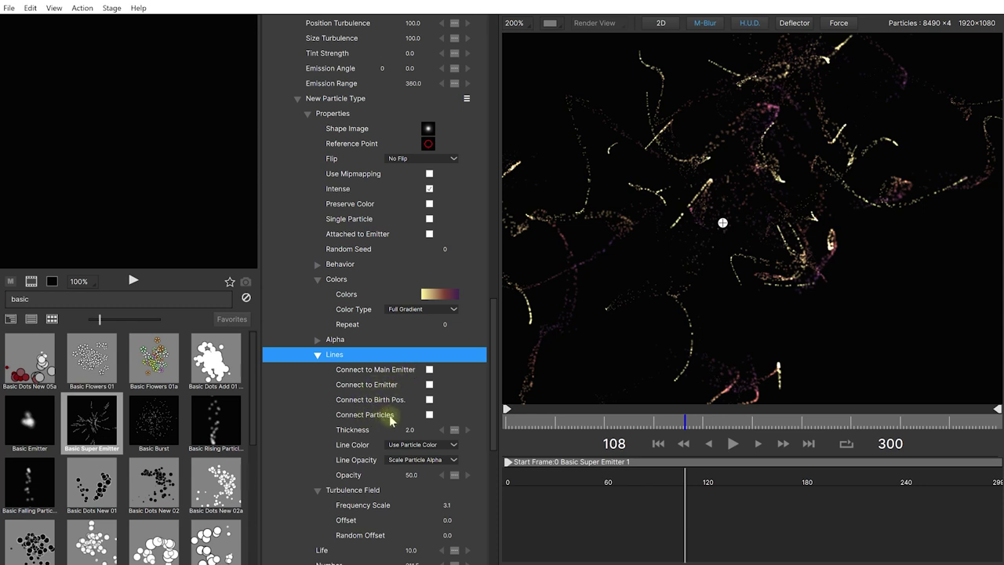
left_click(445, 370)
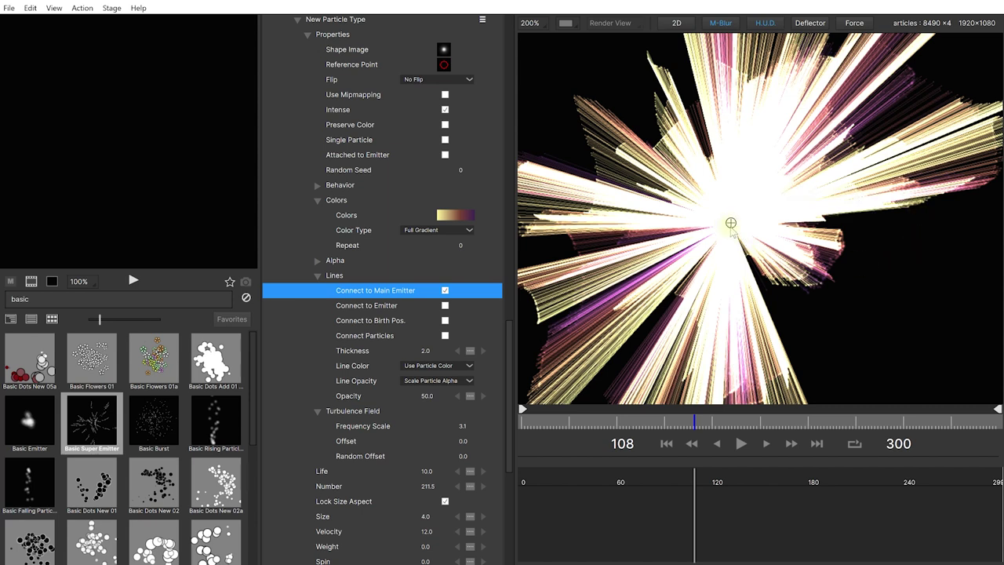
- Replay the burst from the first frame with lines to the main emitter, then turn Connect to Main Emitter off
left_click(666, 443)
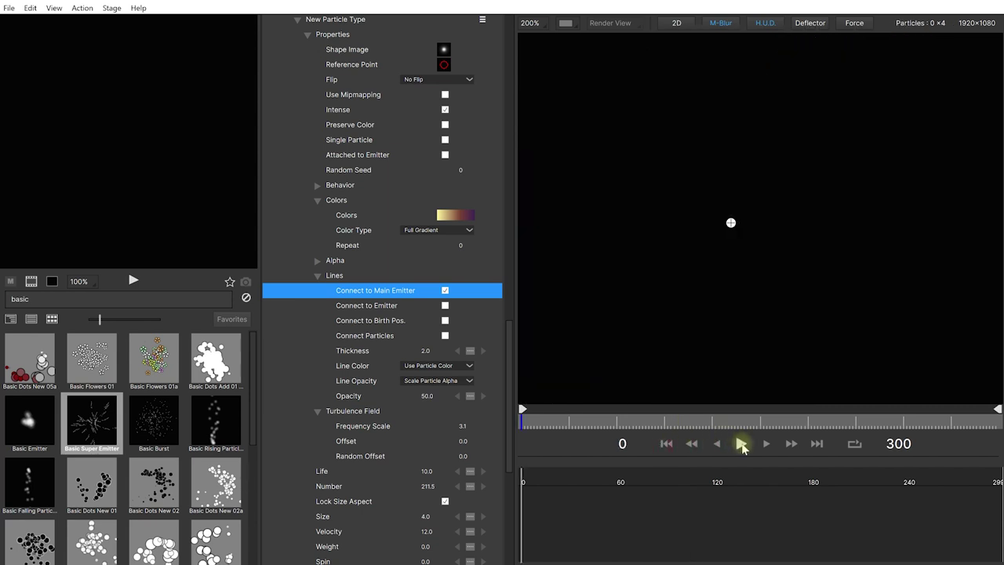
left_click(741, 444)
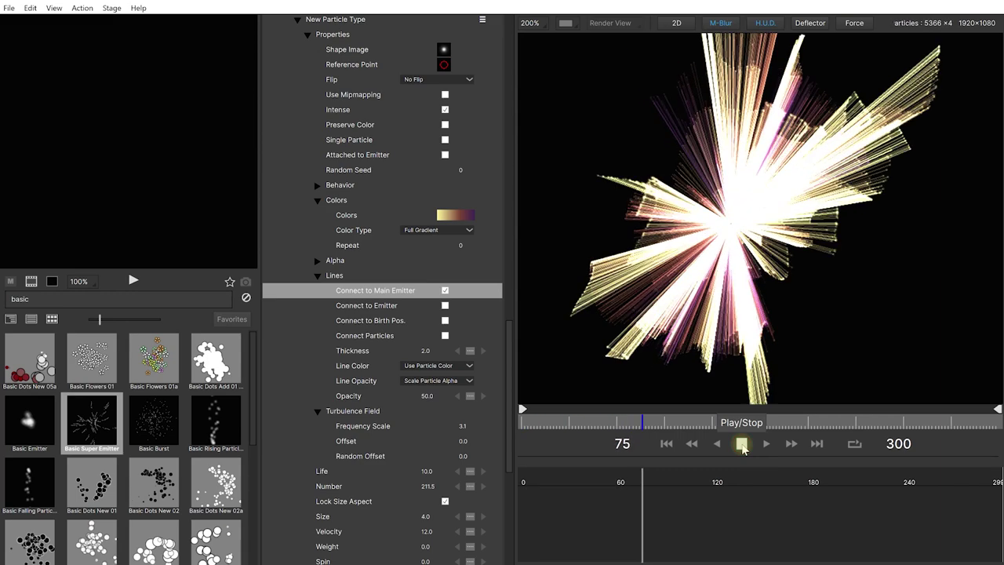
left_click(741, 444)
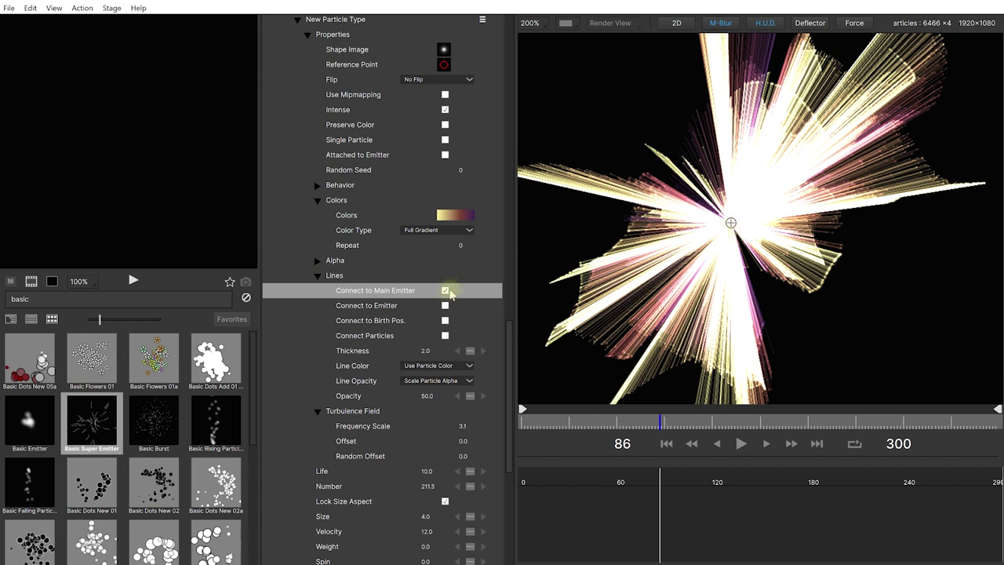
left_click(446, 291)
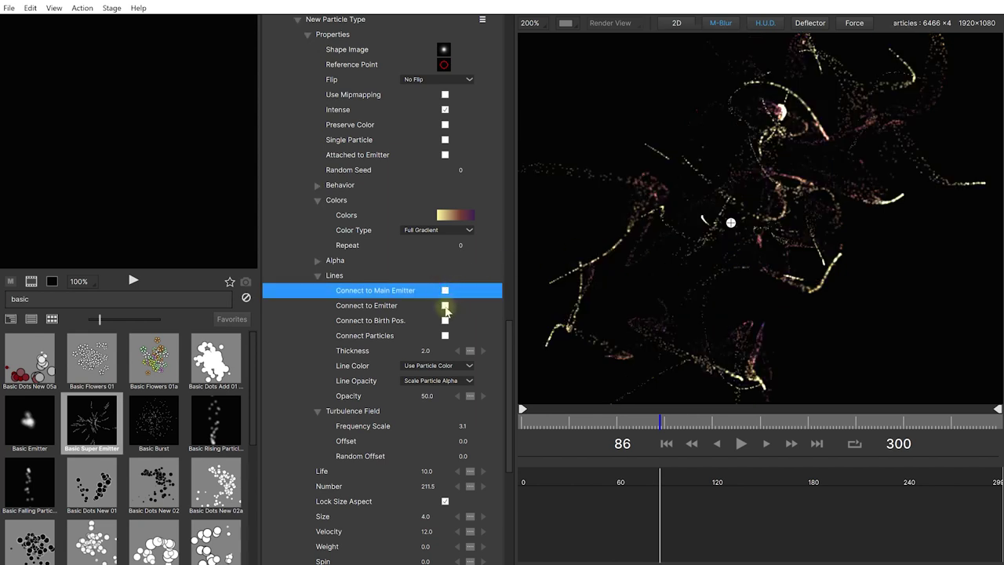
- Enable Connect to Emitter and replay from frame 0 to see the yellow-purple fan wedges
left_click(444, 306)
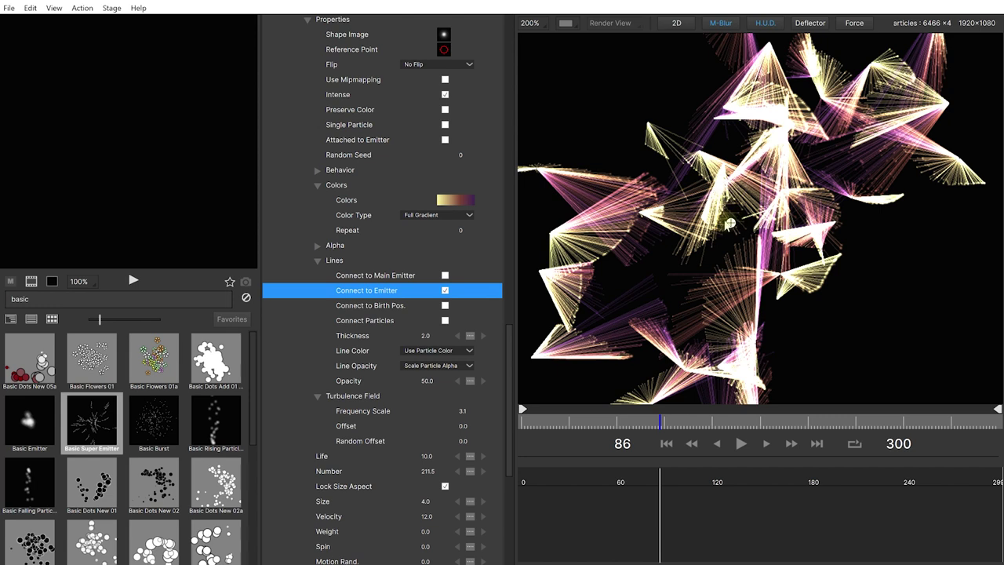
left_click(666, 443)
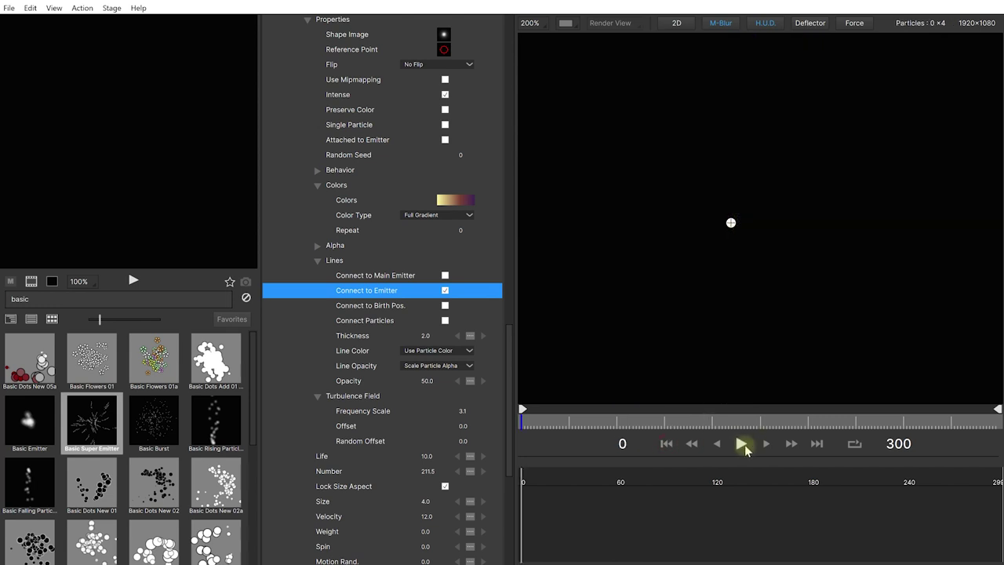
left_click(741, 444)
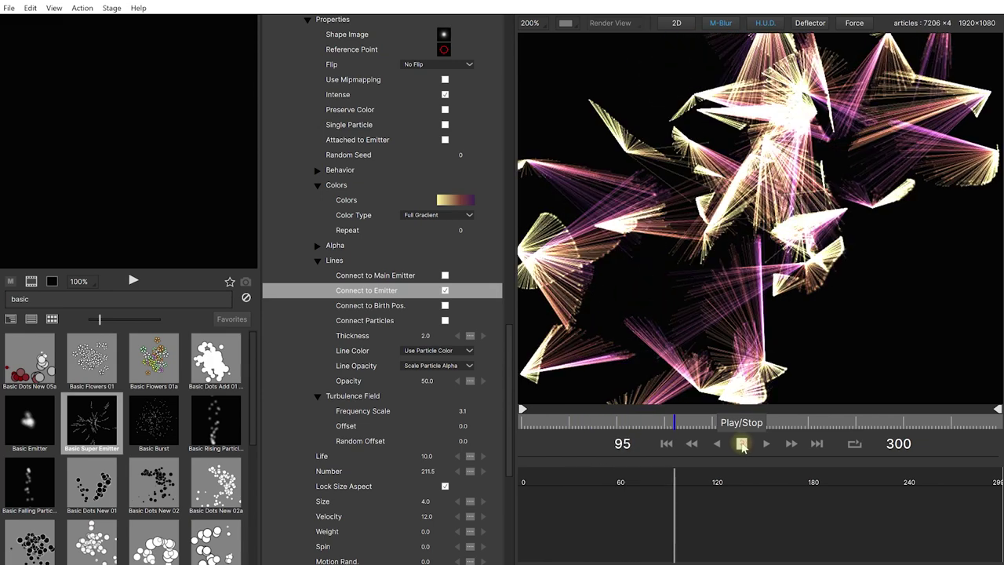
left_click(742, 445)
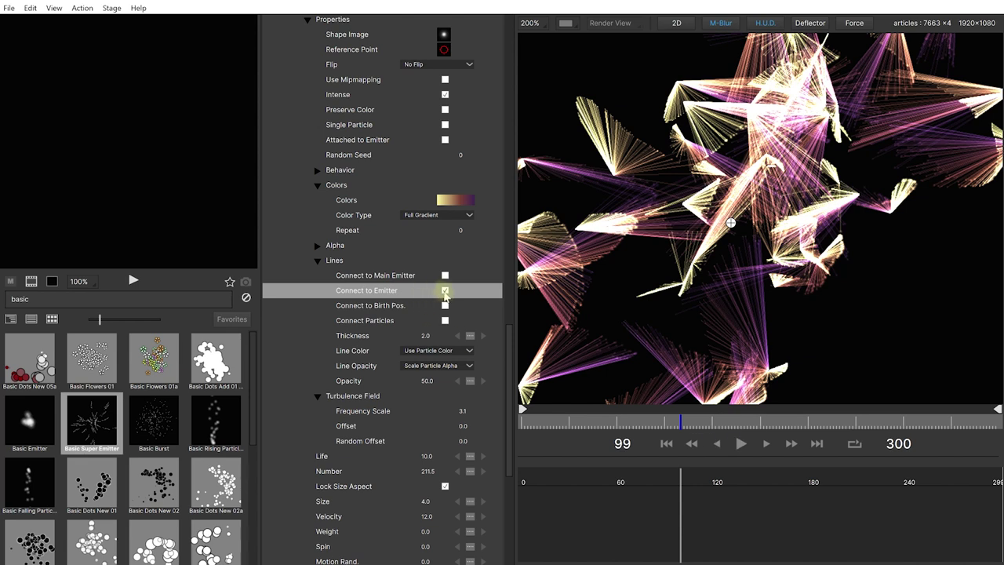
- Swap Connect to Emitter for Connect to Birth Pos. and replay the preview from the first frame
left_click(445, 291)
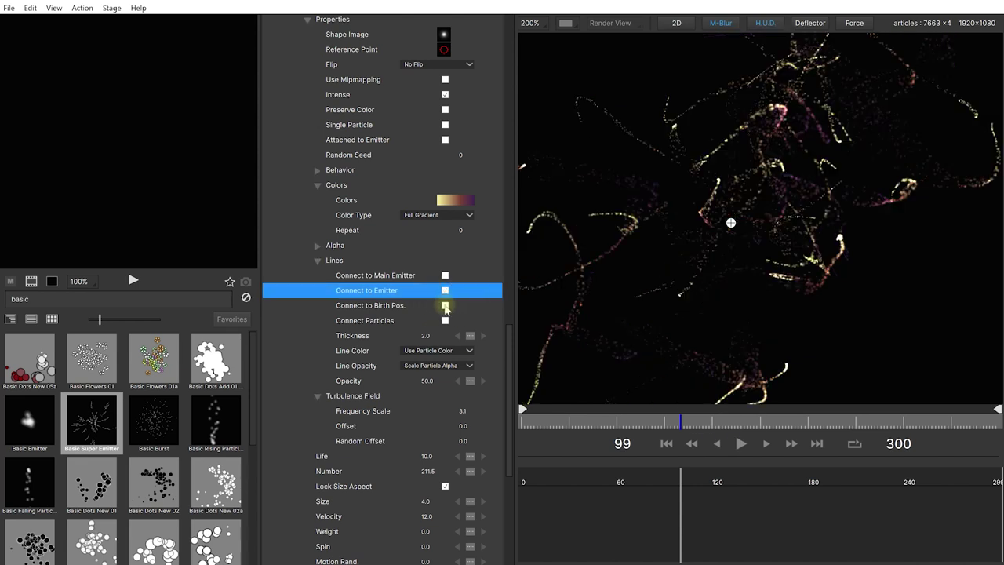
scroll(444, 307, "down", 1)
left_click(446, 291)
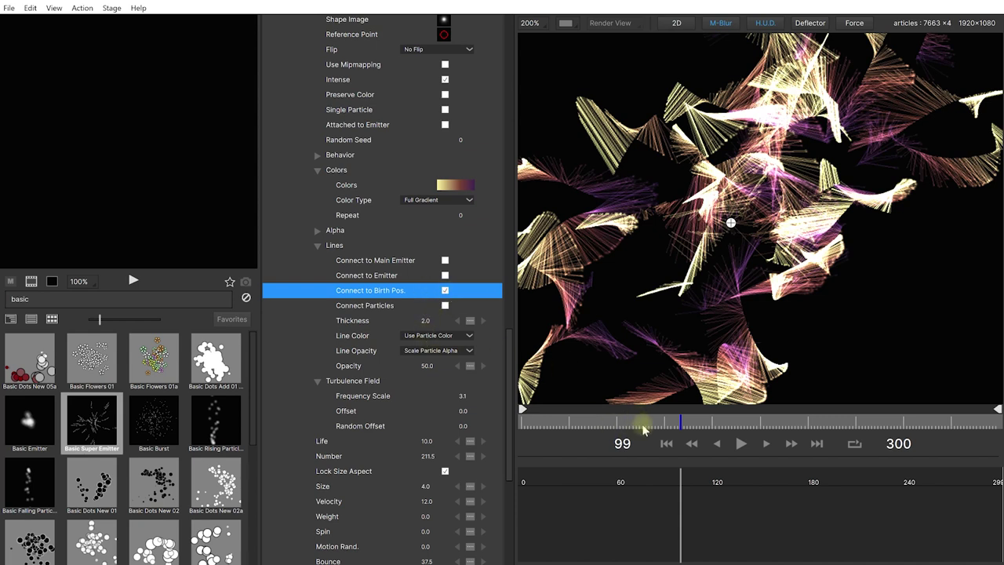
left_click(666, 443)
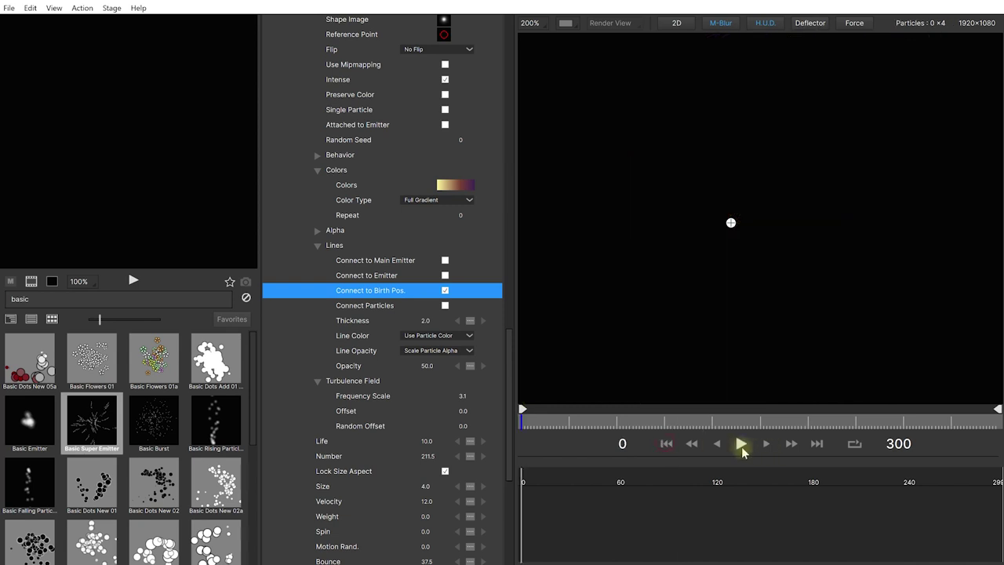
left_click(741, 445)
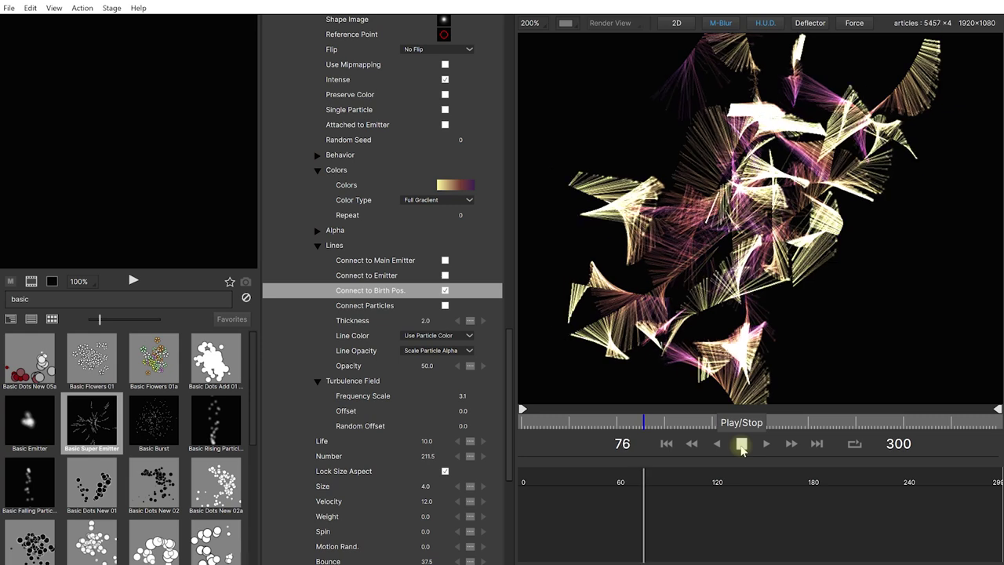
left_click(741, 444)
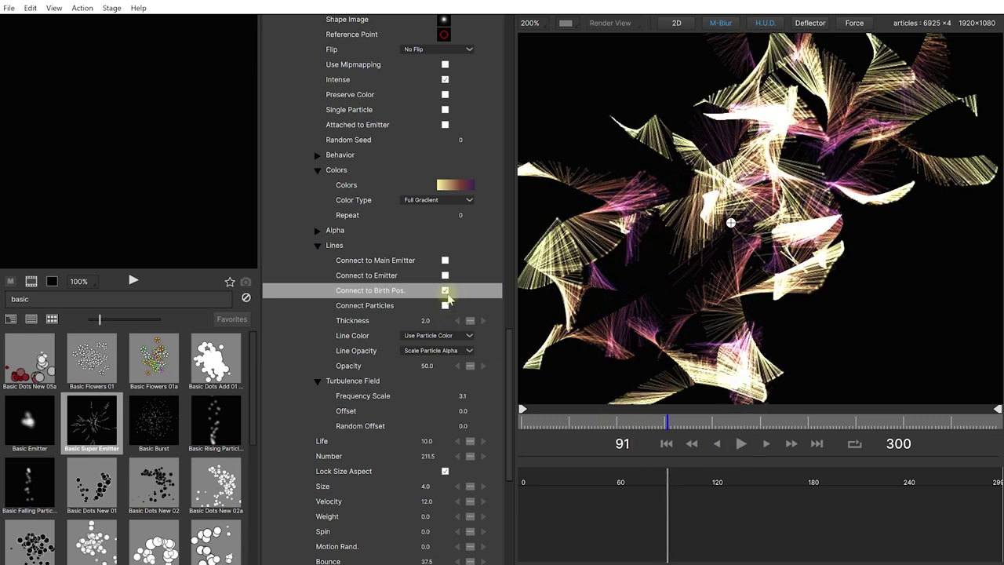
- Replace Connect to Birth Pos. with Connect Particles, using line Thickness 1.0
left_click(445, 292)
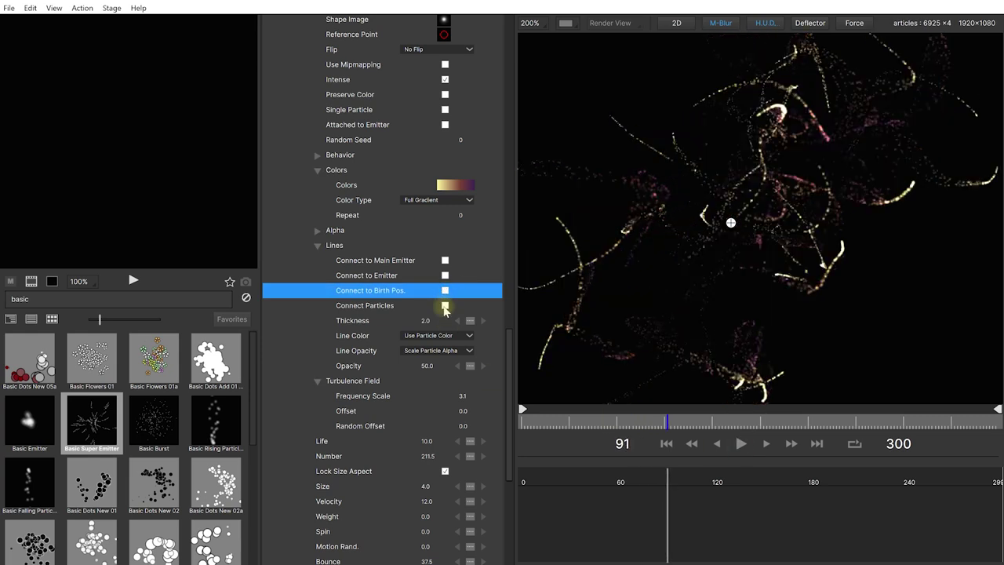
left_click(445, 306)
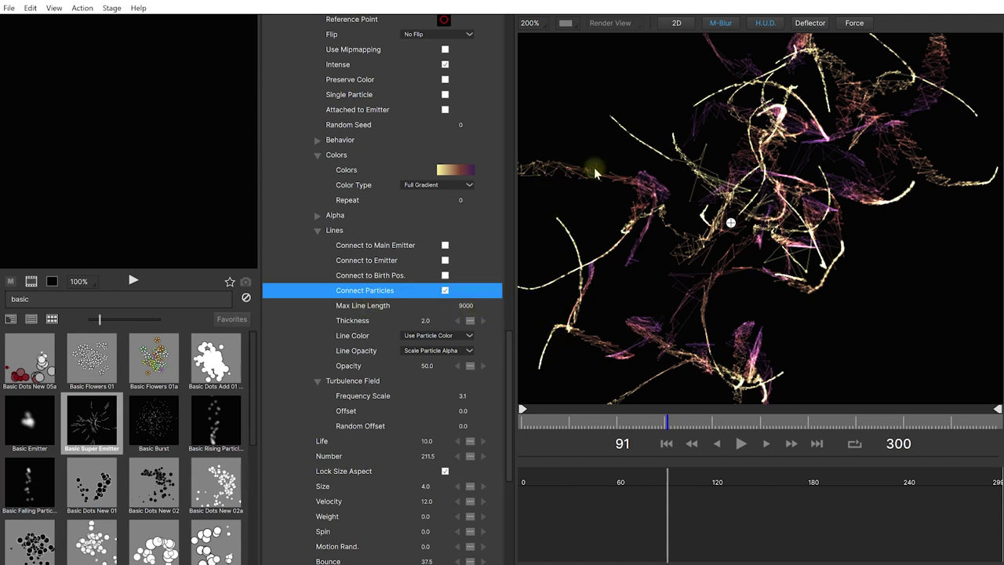
left_click(423, 321)
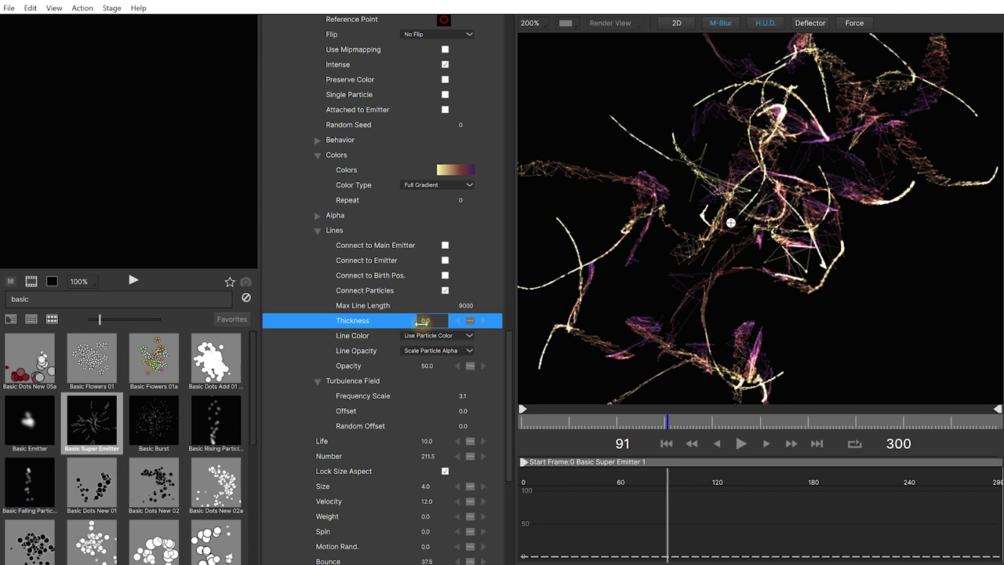
left_click_drag(422, 322, 423, 322)
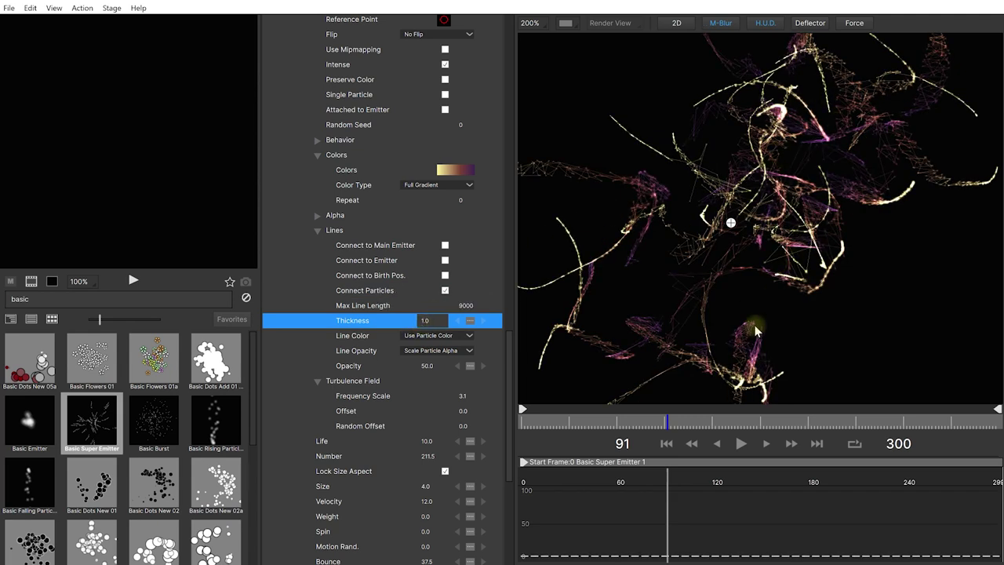
- Replay the animation from the first frame to view the thin particle web
left_click(666, 443)
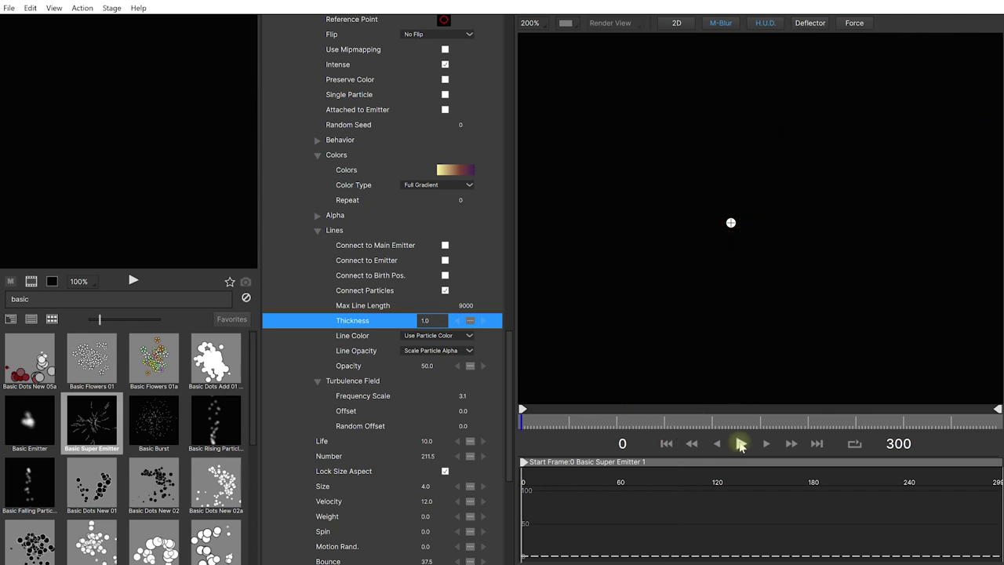
left_click(740, 444)
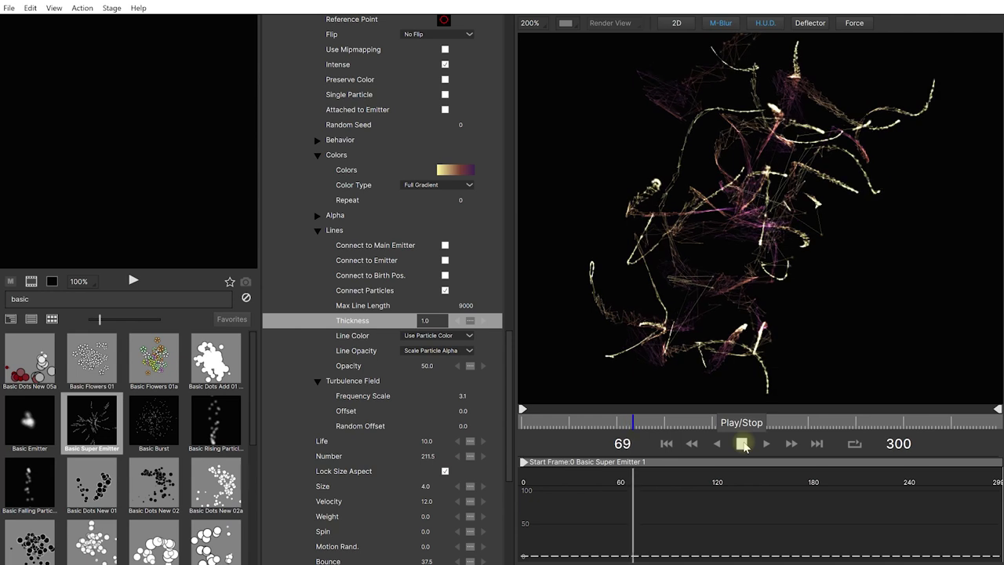
left_click(743, 444)
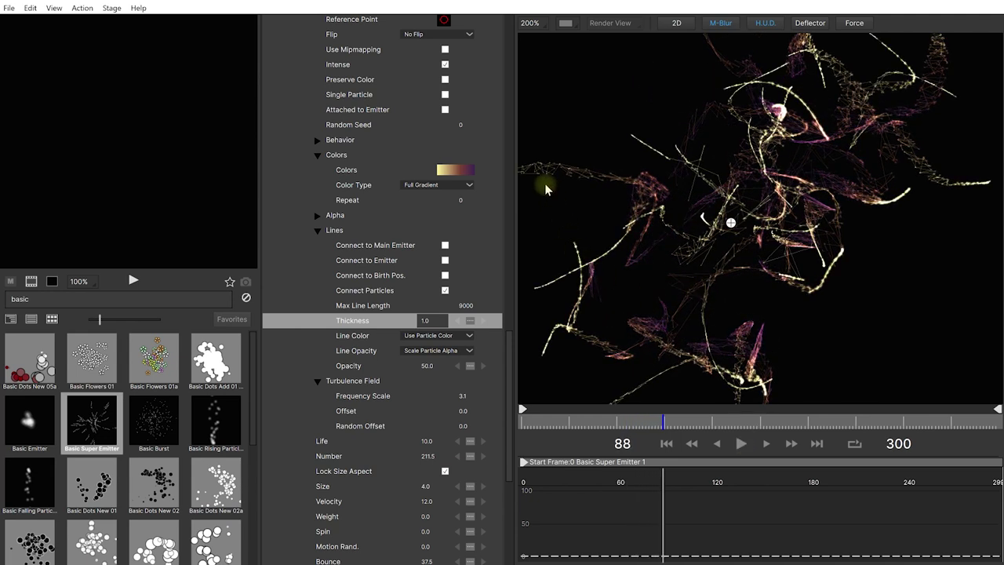
- Set the stage zoom to Fit so the whole frame is visible
left_click(543, 29)
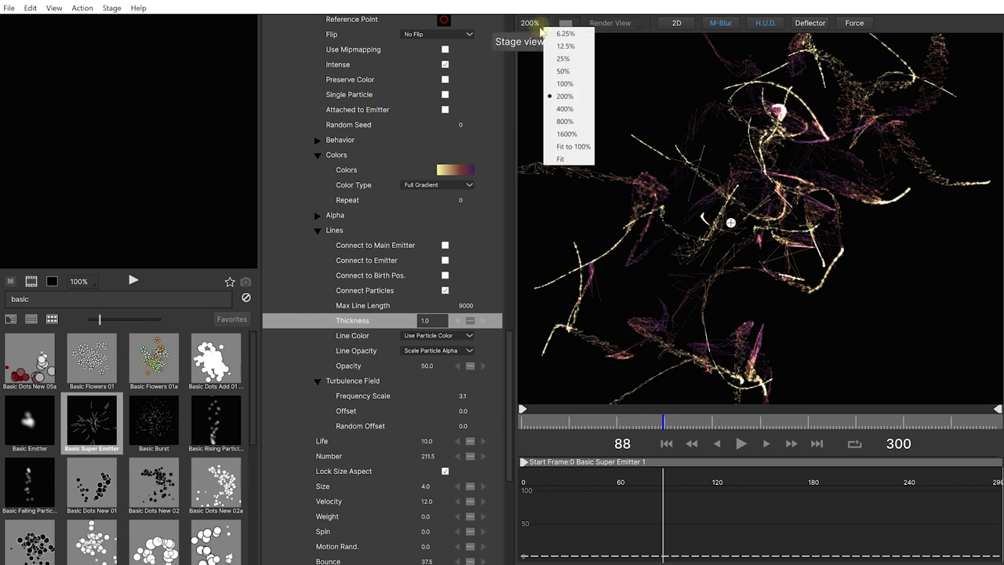
left_click(569, 149)
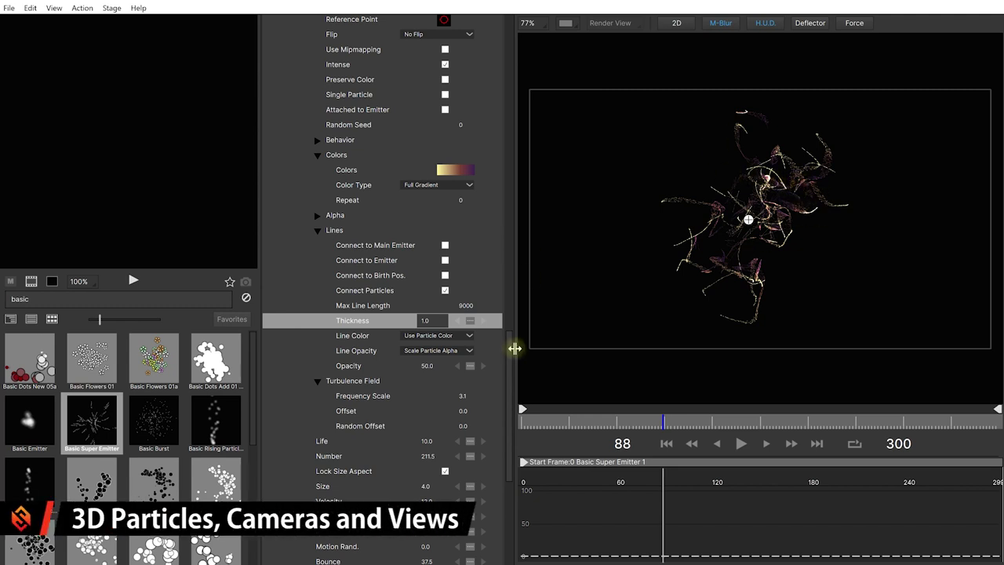
left_click_drag(507, 353, 562, 40)
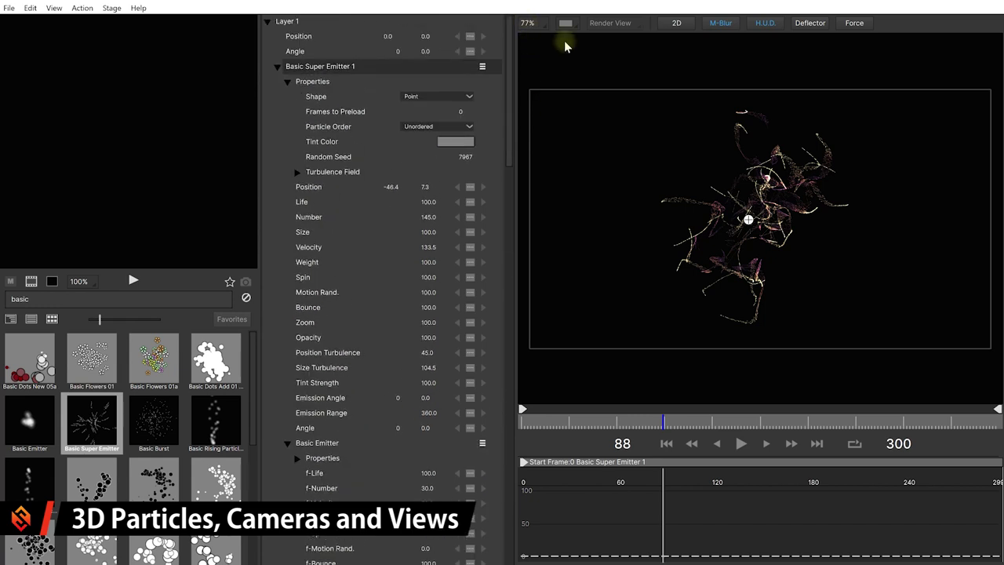
- Switch the project from 2D to 3D
left_click(678, 30)
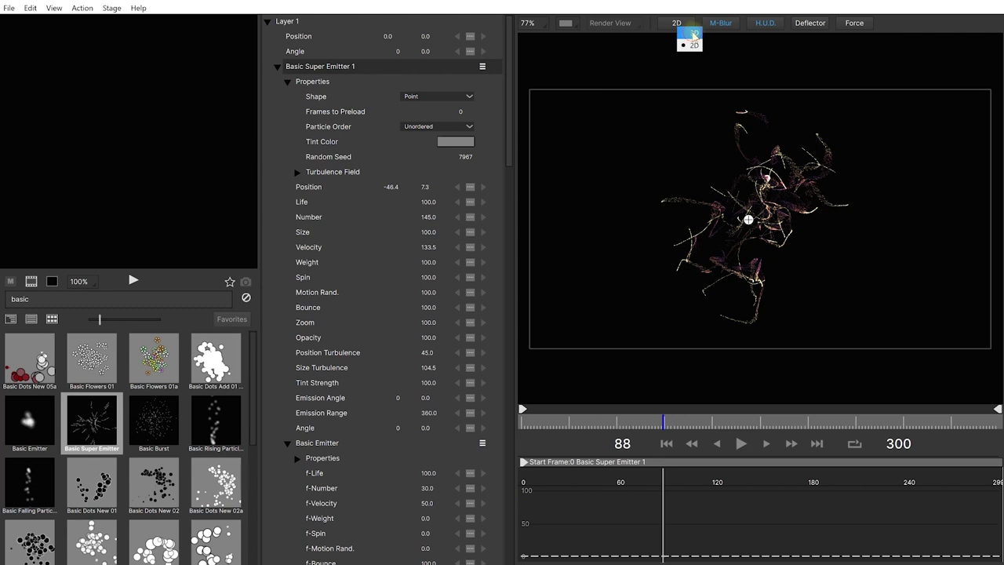
left_click(693, 34)
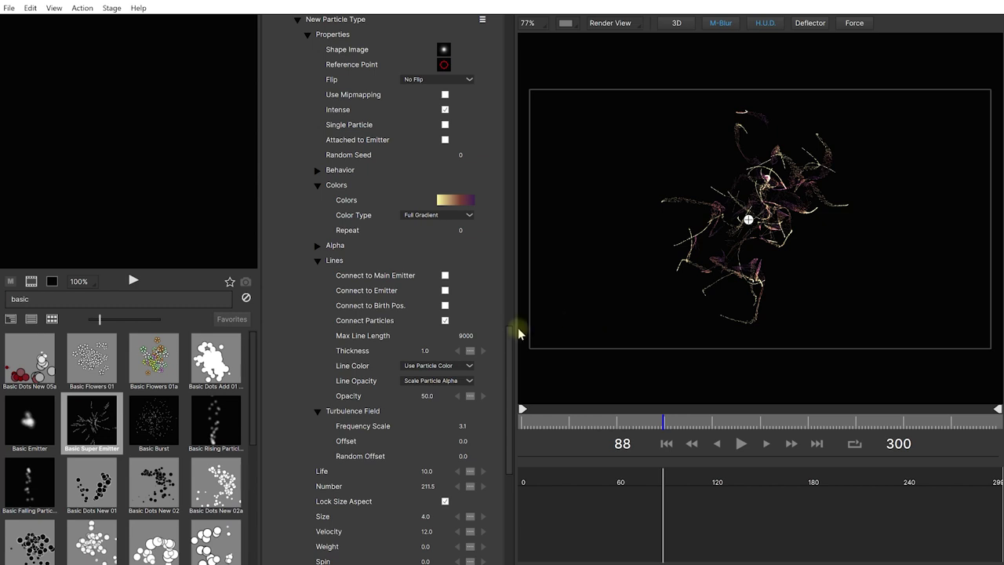
left_click_drag(510, 350, 513, 29)
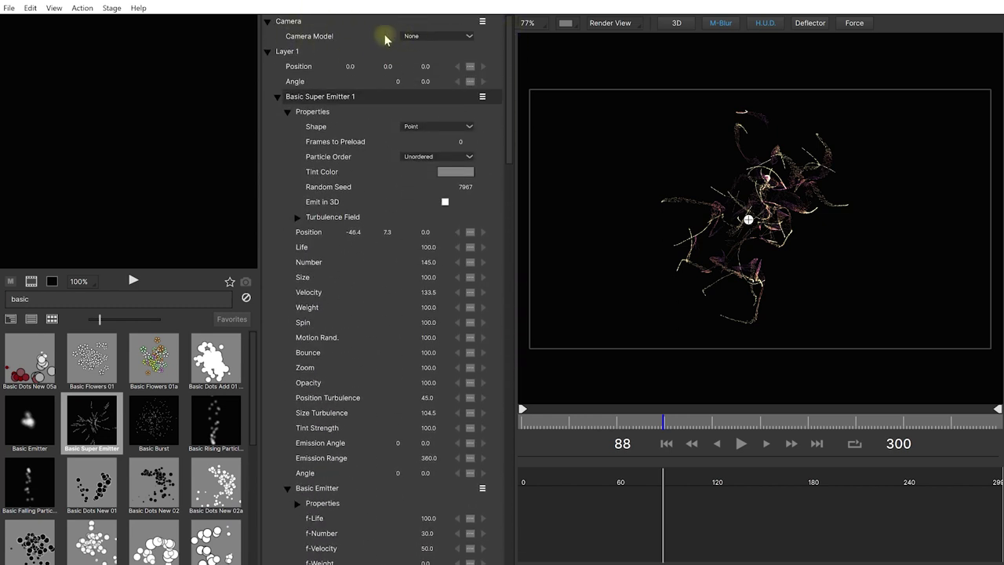
- Set the Camera Model to Orbit
left_click(470, 37)
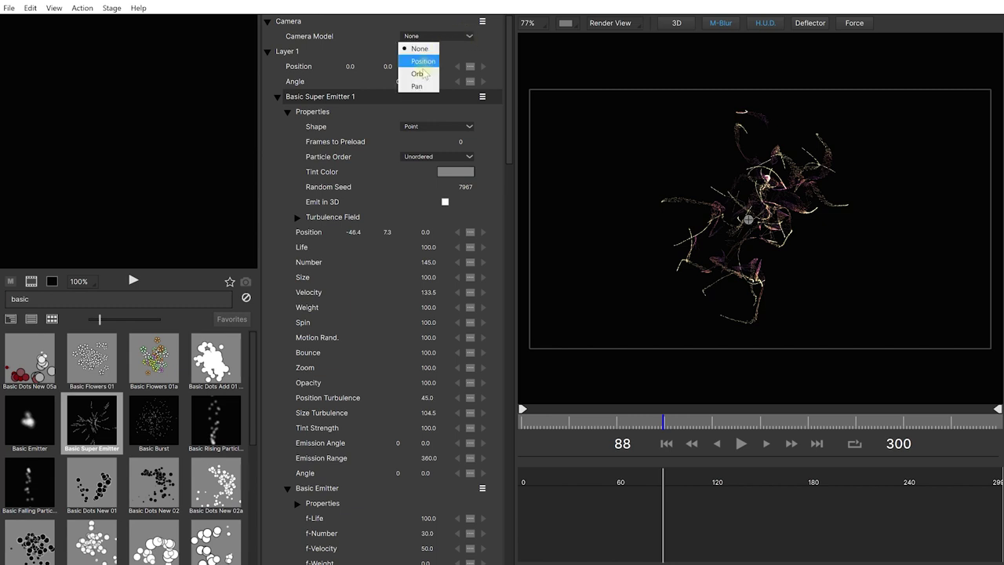
left_click(420, 74)
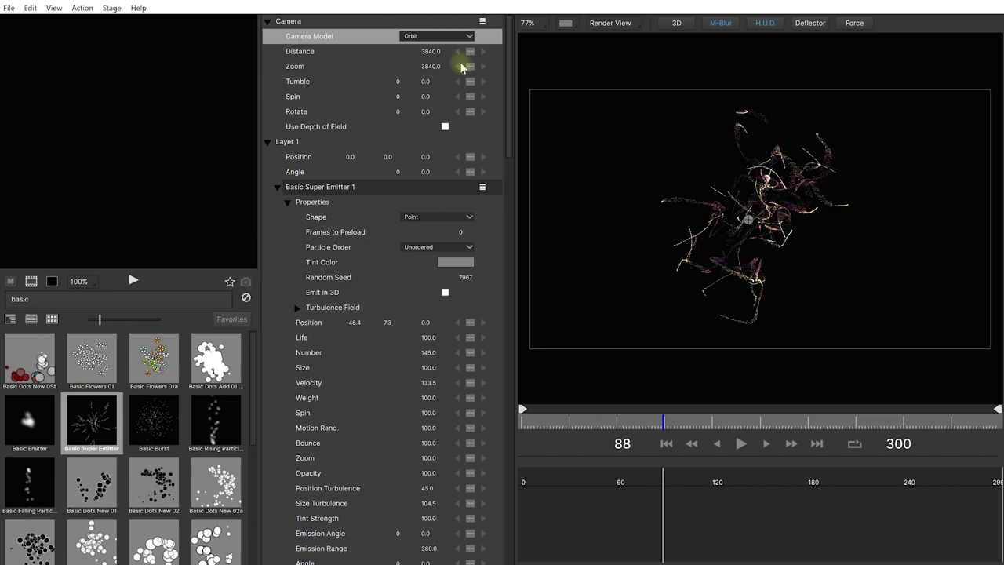
mouse_move(424, 96)
left_mouse_down()
mouse_move(469, 100)
mouse_move(417, 99)
left_mouse_up()
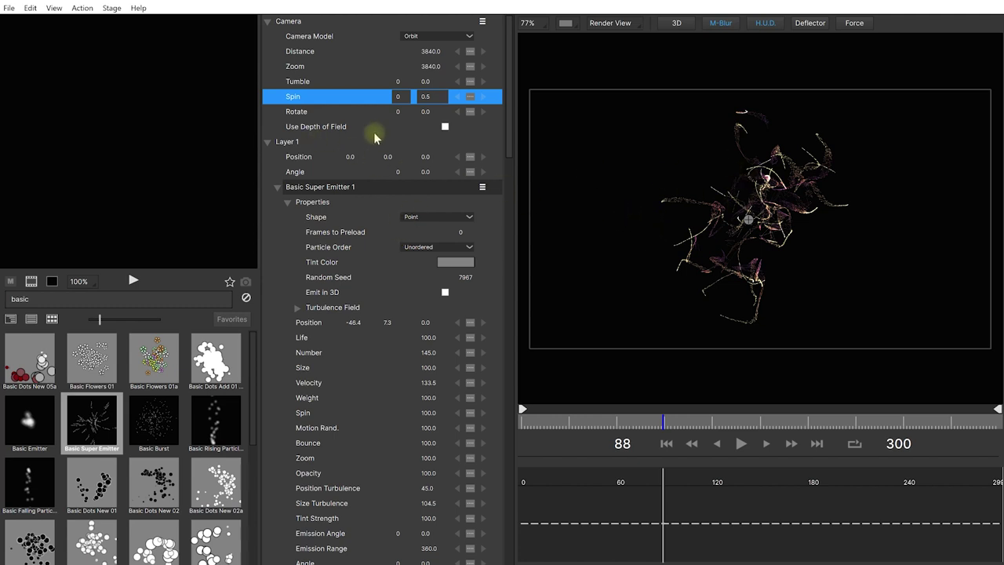
- Enable Emit in 3D on Basic Super Emitter 1 and raise camera Spin to 121.0
left_click(314, 188)
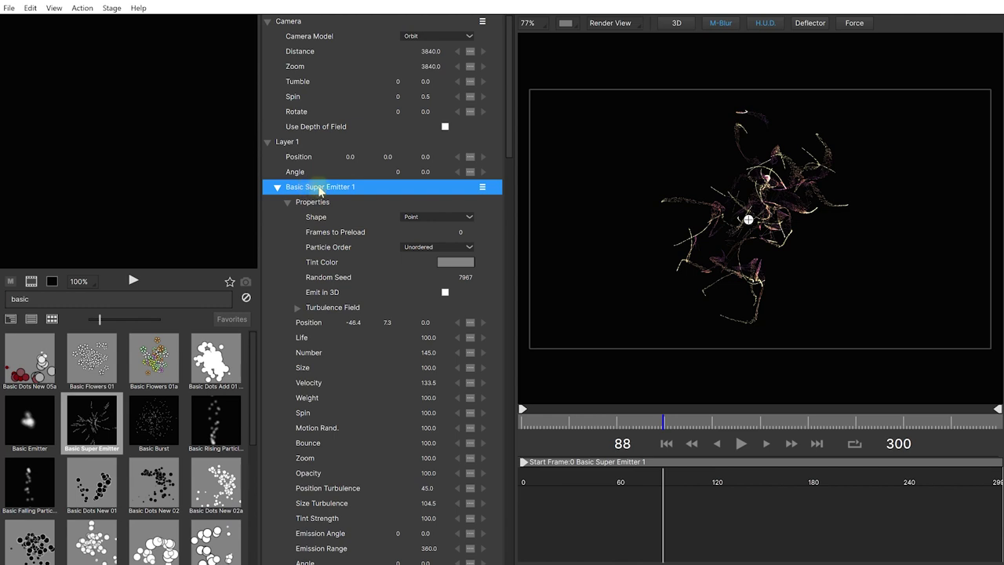
left_click(445, 292)
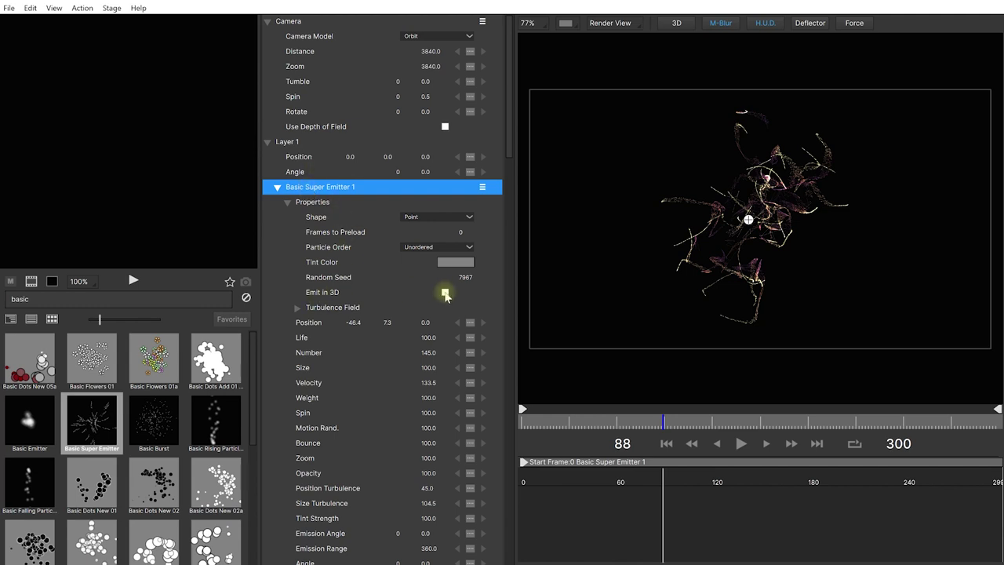
left_click(426, 94)
left_click_drag(426, 94, 463, 102)
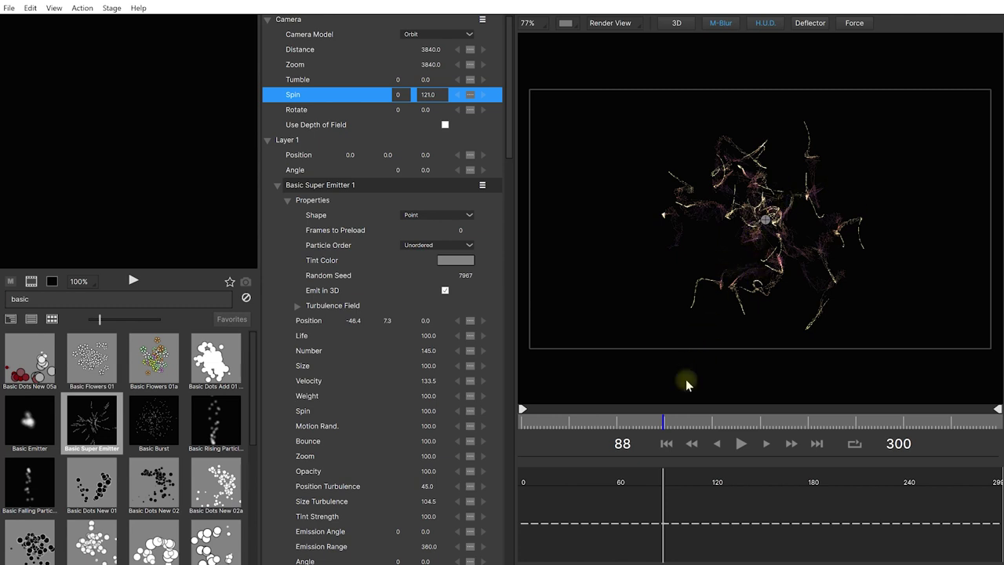
left_click(667, 445)
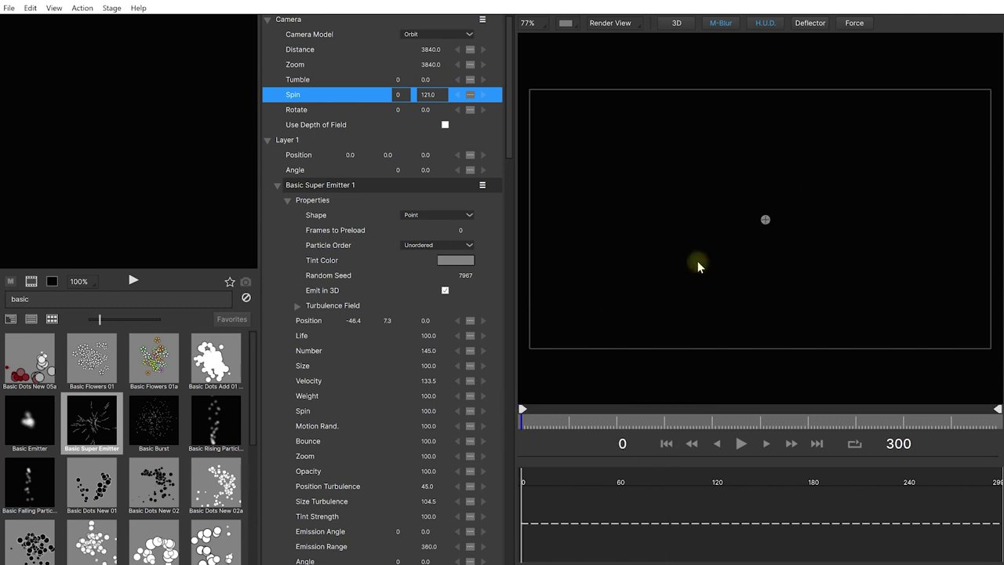
- Key camera Spin at 0.0 on frame 0 and give that keyframe Bezier interpolation
left_click(425, 96)
type("0")
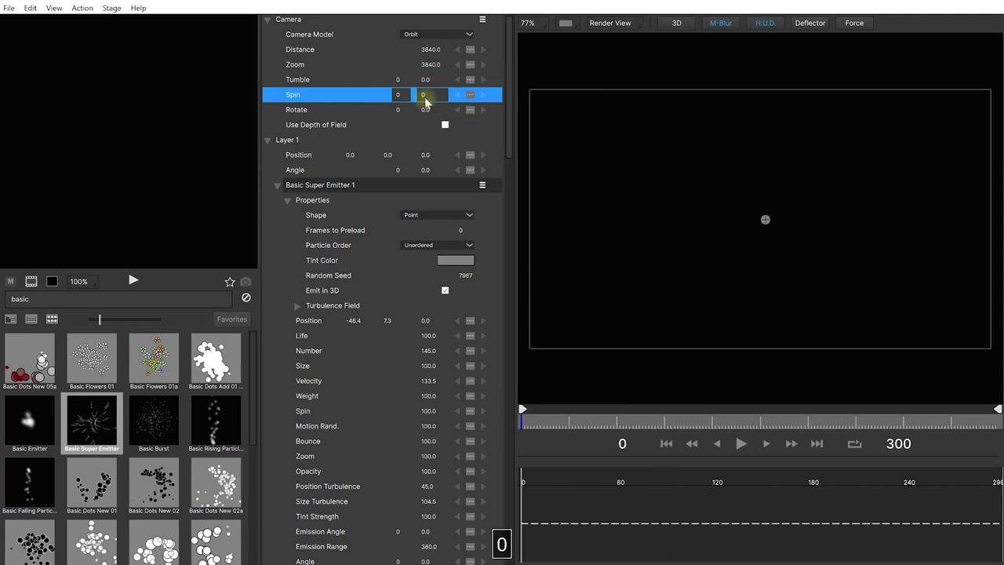
key("Return")
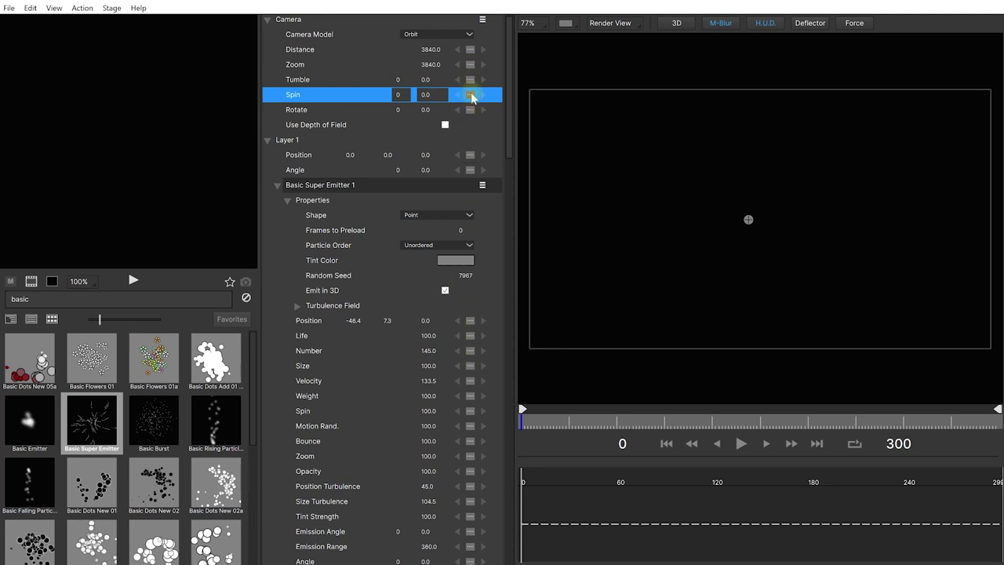
scroll(398, 329, "down", 6)
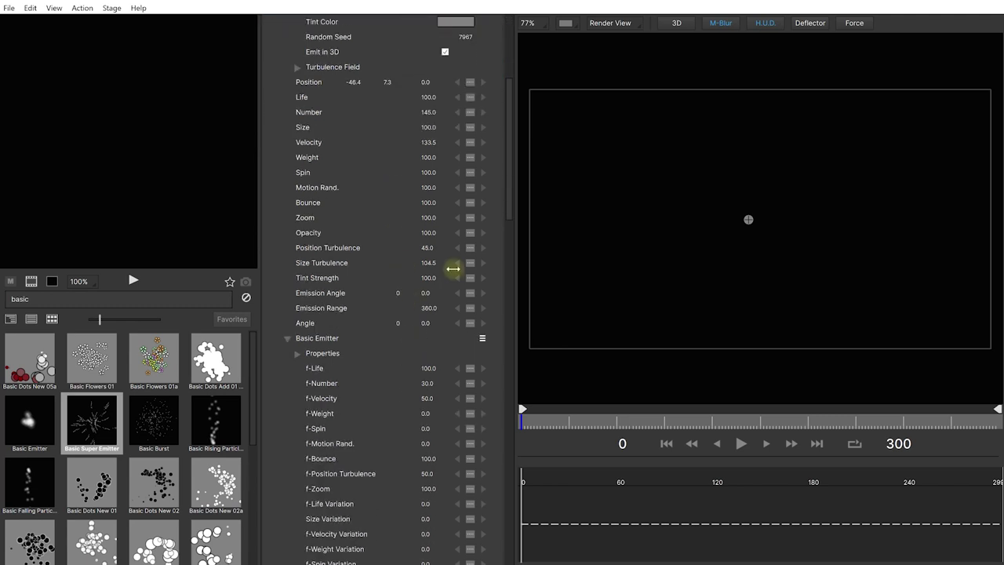
scroll(510, 188, "down", 3)
left_click_drag(525, 190, 515, 73)
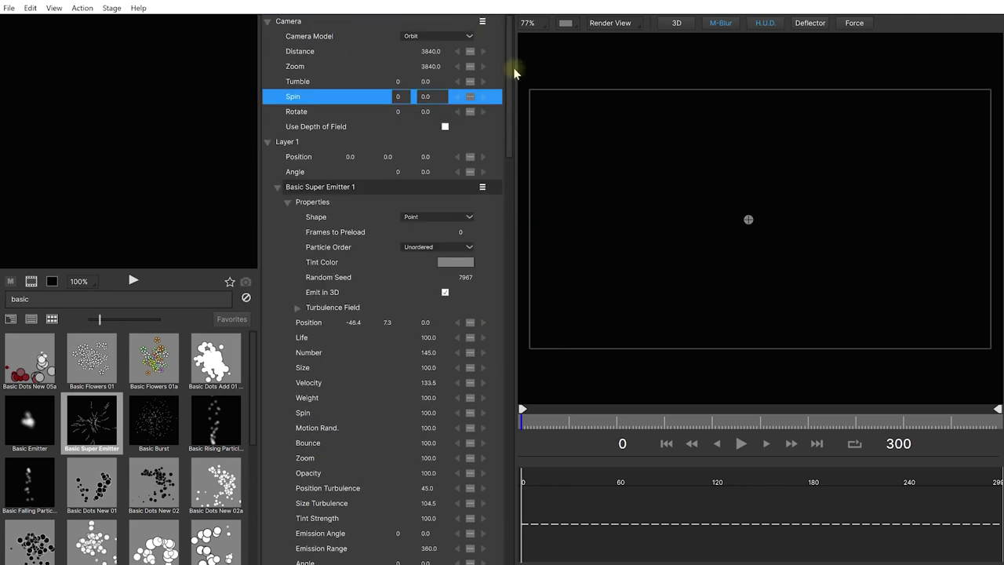
right_click(469, 97)
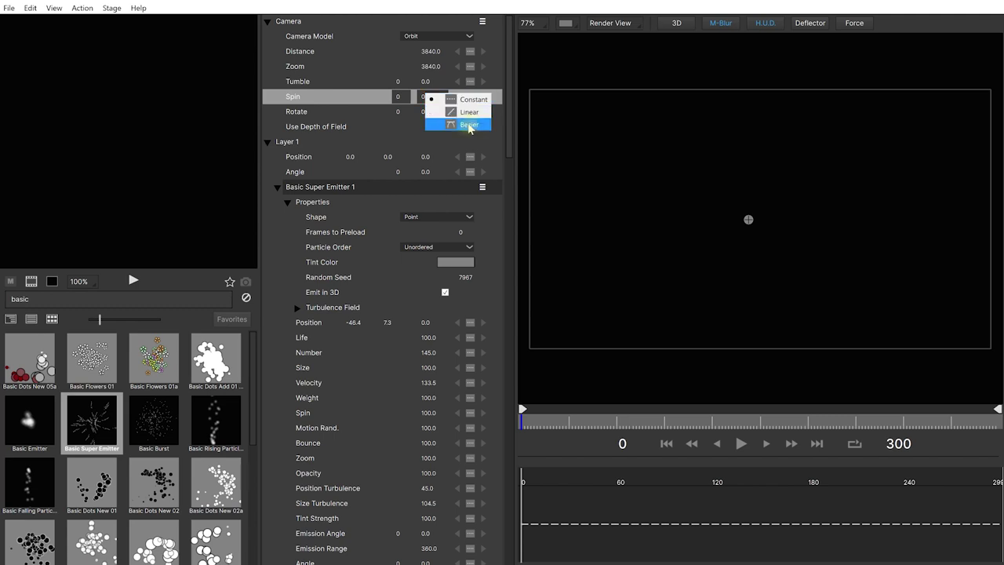
left_click(464, 125)
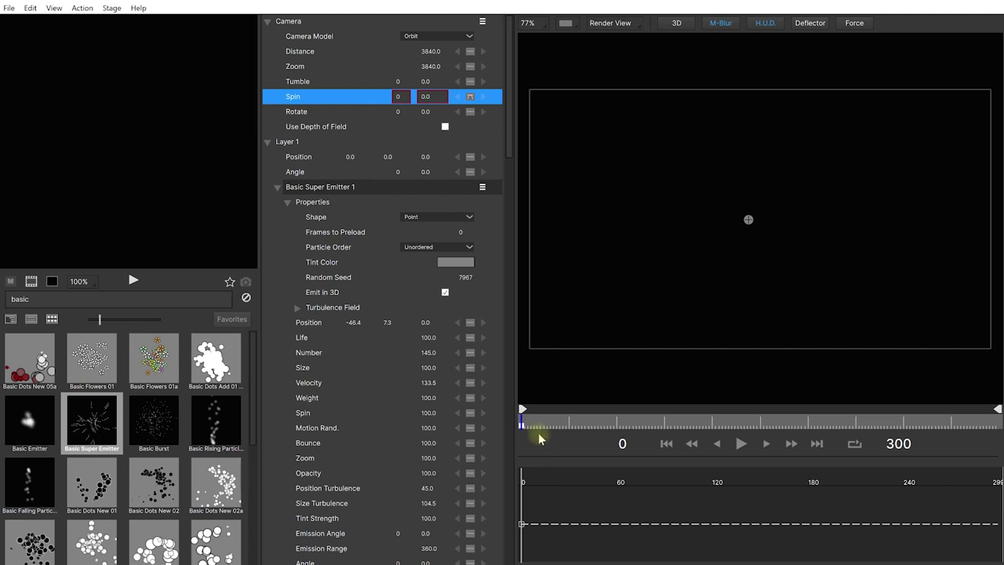
- At frame 299, key the camera Spin to 142.5
left_click_drag(530, 424, 995, 423)
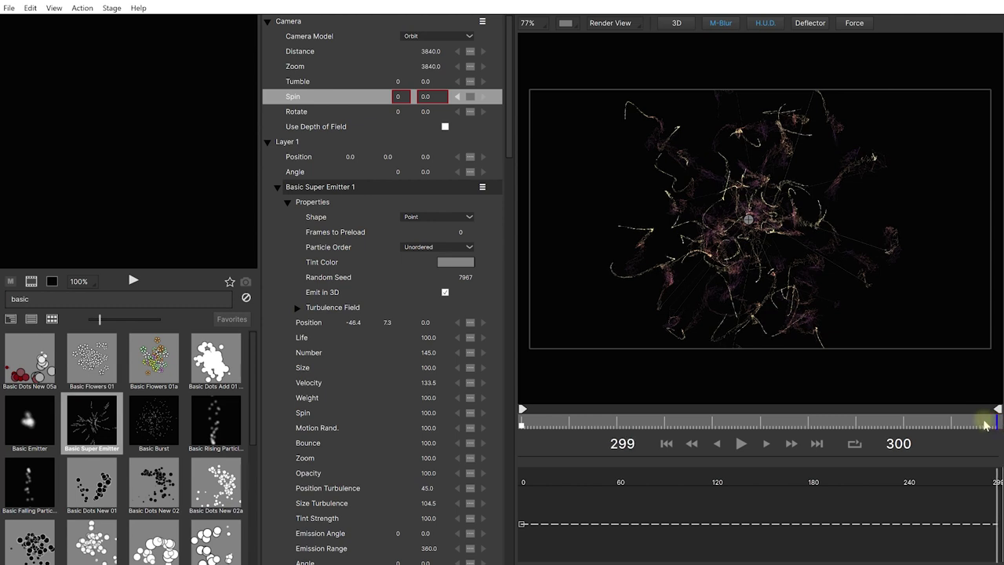
left_click_drag(426, 96, 471, 105)
left_click_drag(537, 101, 506, 107)
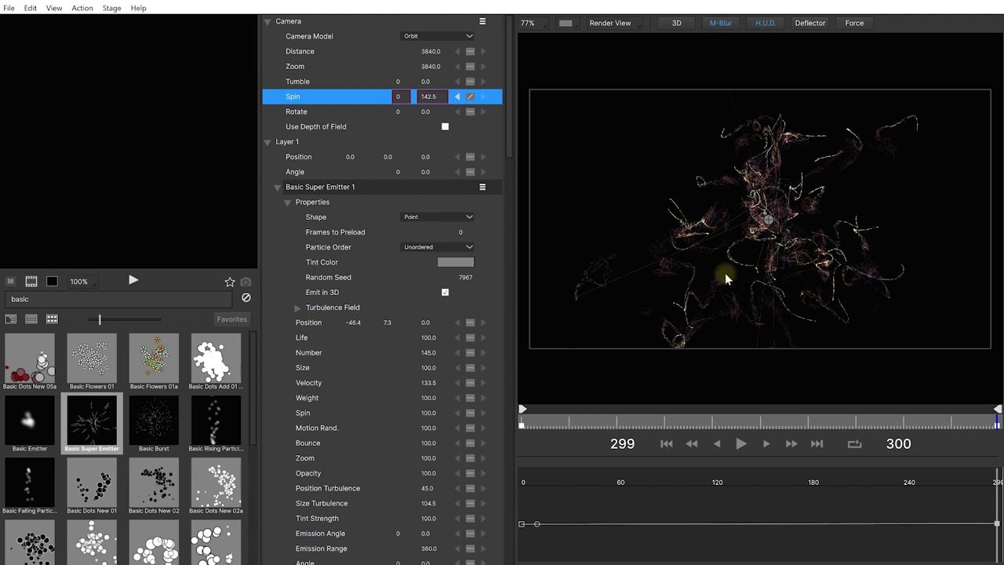
- Replay from the first frame to preview the orbit camera spinning around the burst
left_click(666, 443)
left_click(742, 444)
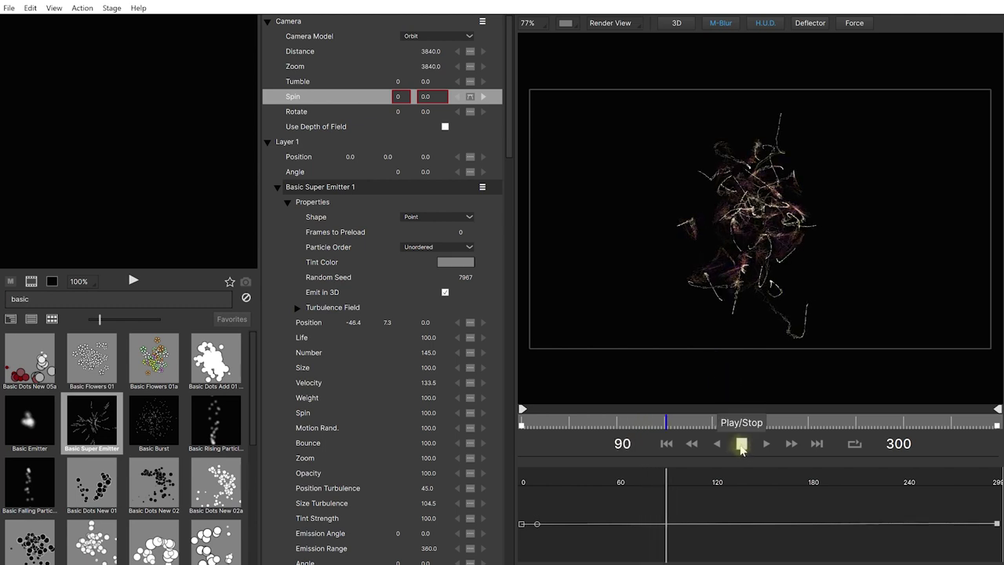
left_click_drag(750, 347, 771, 251)
scroll(771, 251, "up", 2)
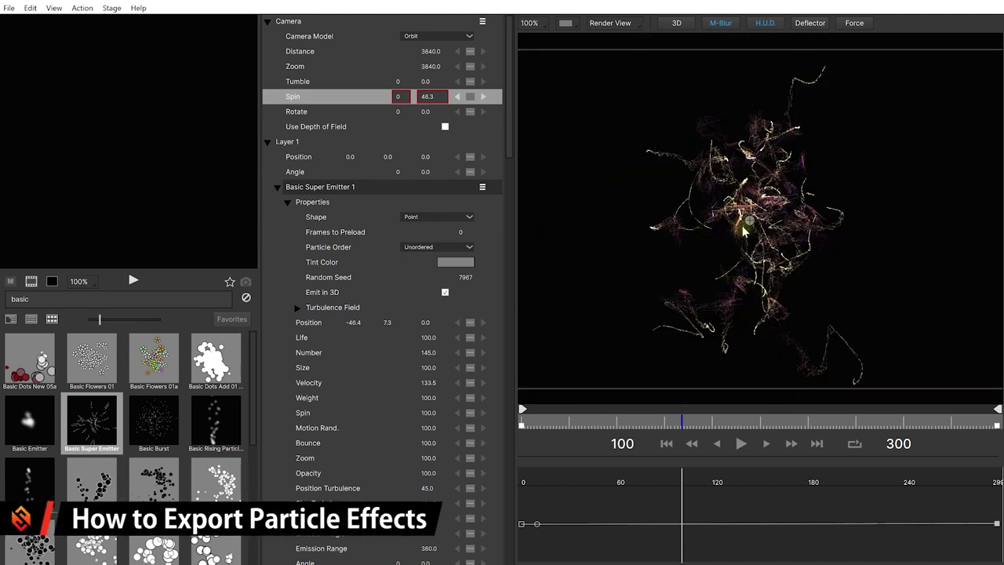
- Open File > Render Project and keep the ProRes 422 export preset
left_click(8, 8)
left_click(34, 72)
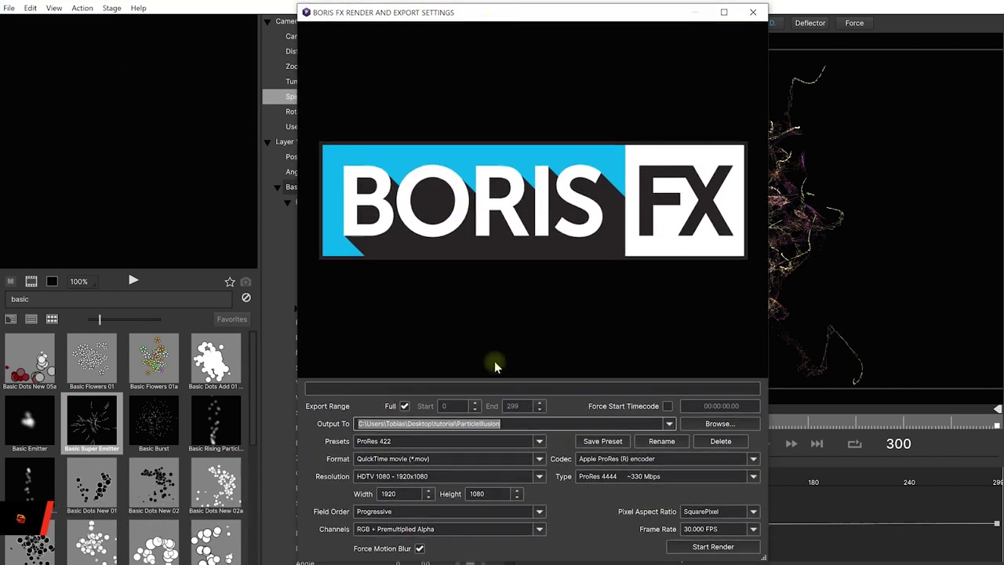
left_click(540, 443)
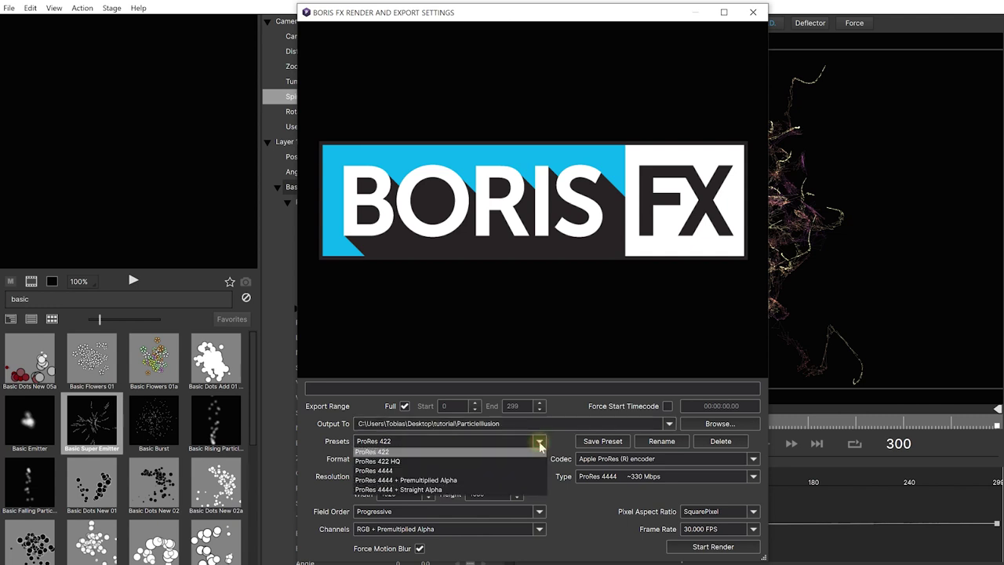
left_click(541, 458)
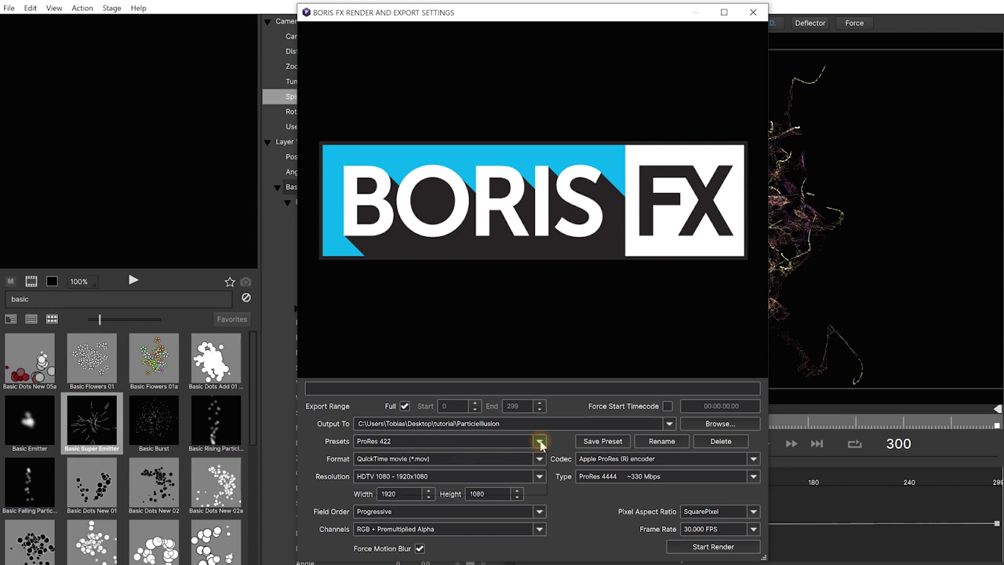
left_click(540, 442)
left_click(420, 445)
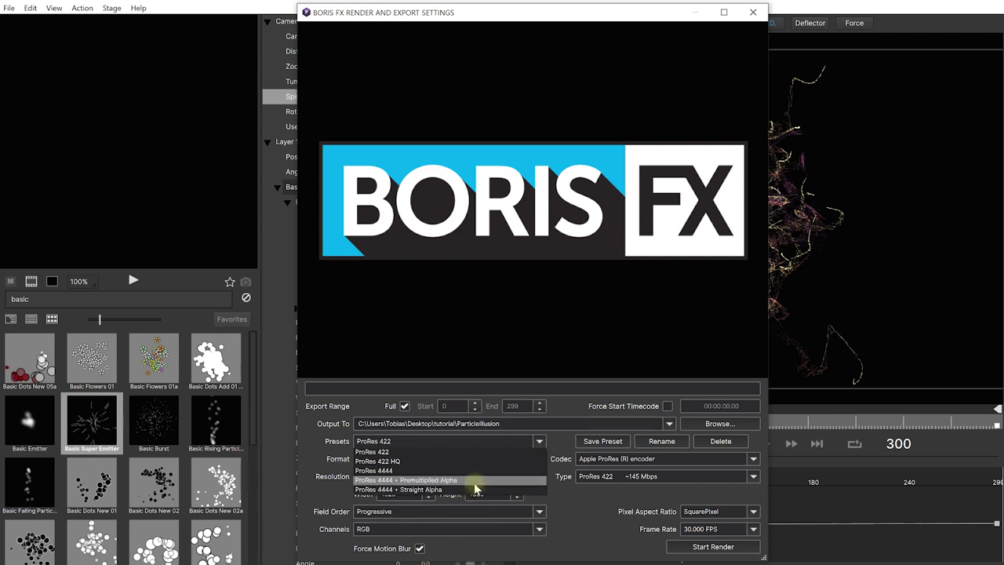
left_click(385, 455)
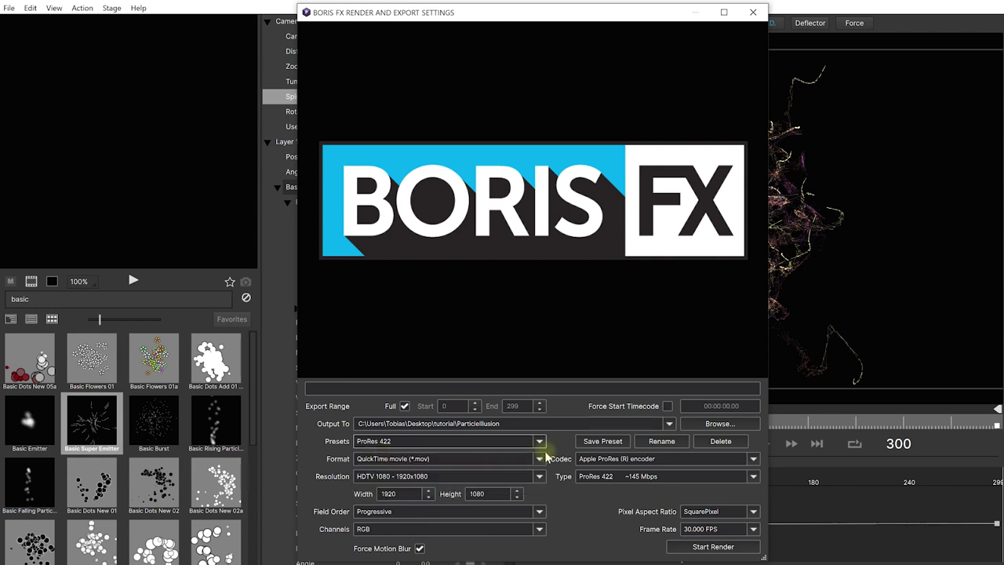
- Set the output Format to ISO base media file (*.mp4)
left_click(539, 458)
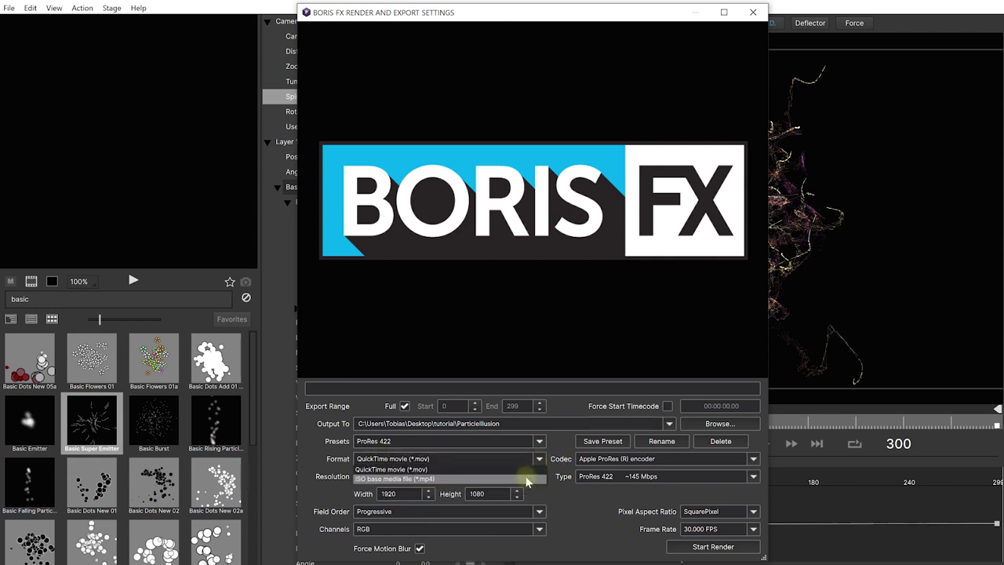
left_click(528, 478)
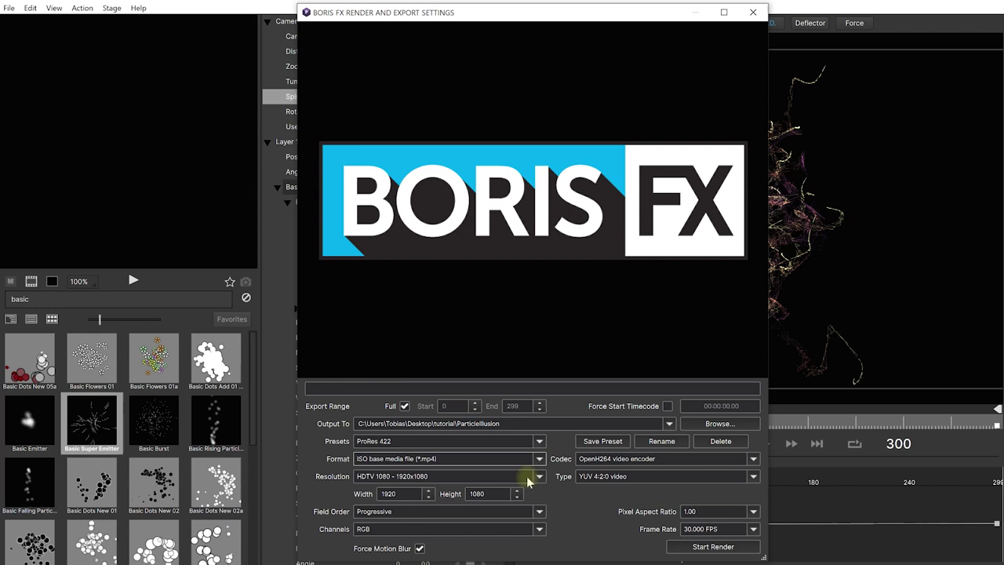
left_click(539, 458)
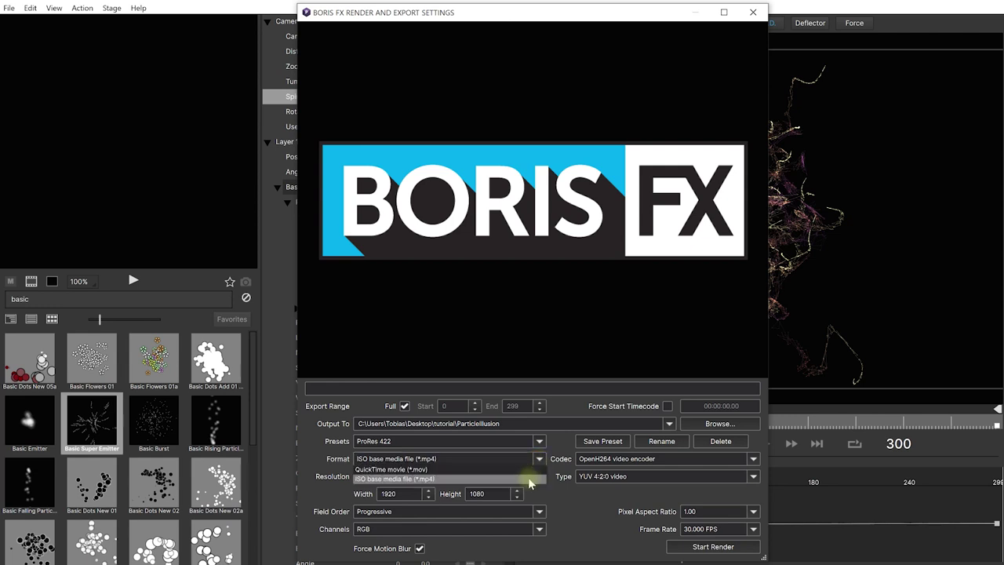
left_click(530, 479)
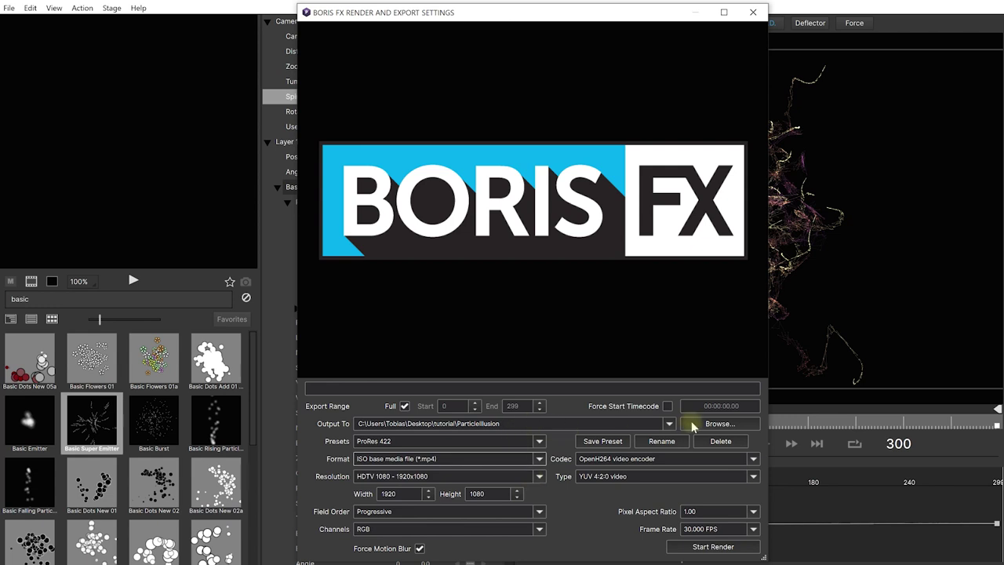
- Set the output to tutorial on the Desktop and render the mp4
left_click(716, 424)
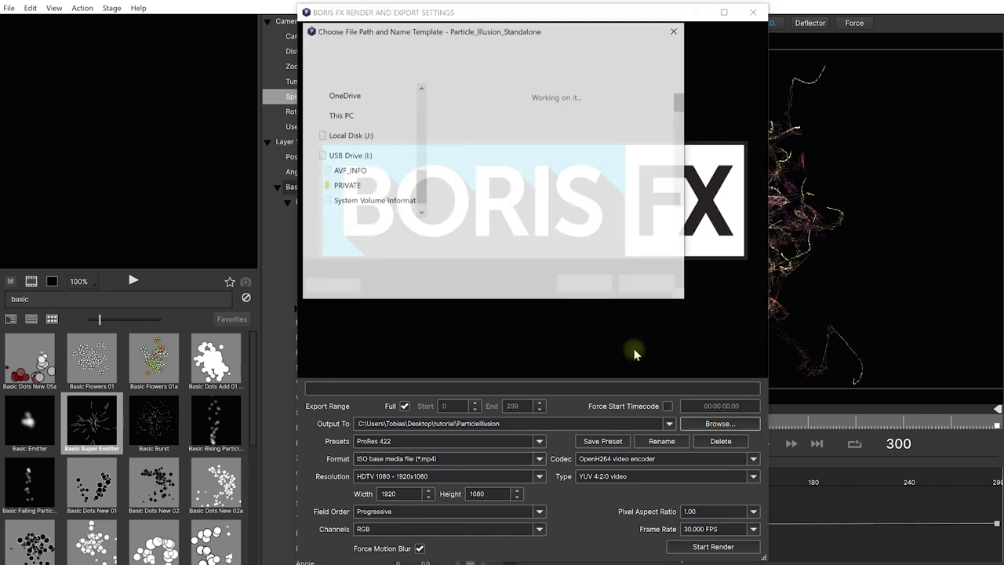
left_click(347, 130)
double_click(444, 230)
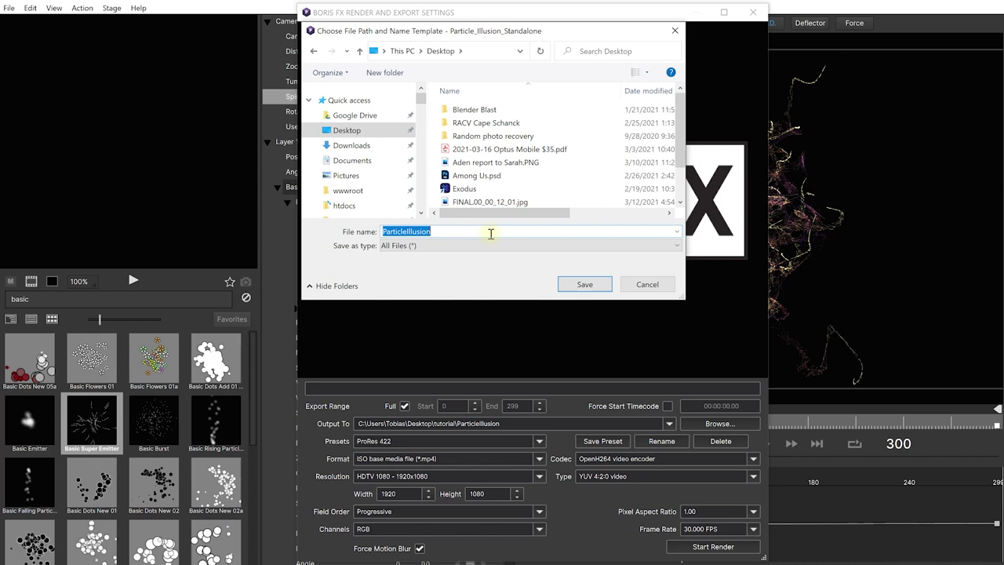
type("tutorial")
key("Return")
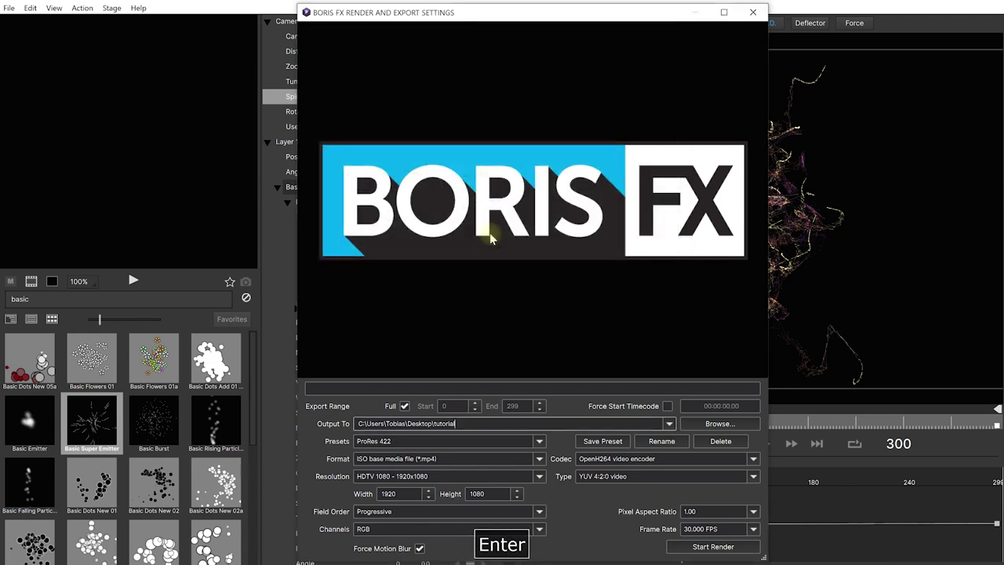
left_click(703, 550)
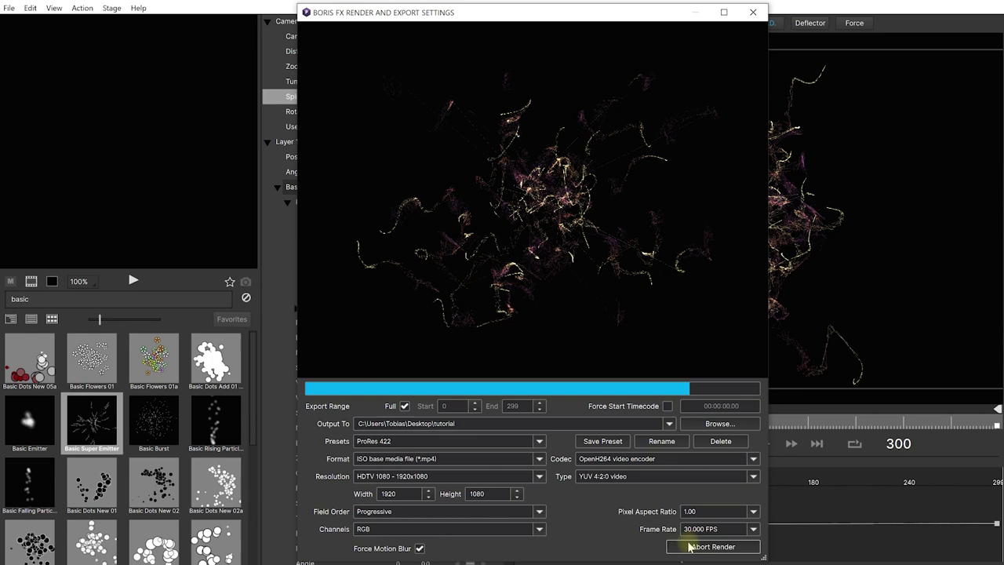
key("super+e")
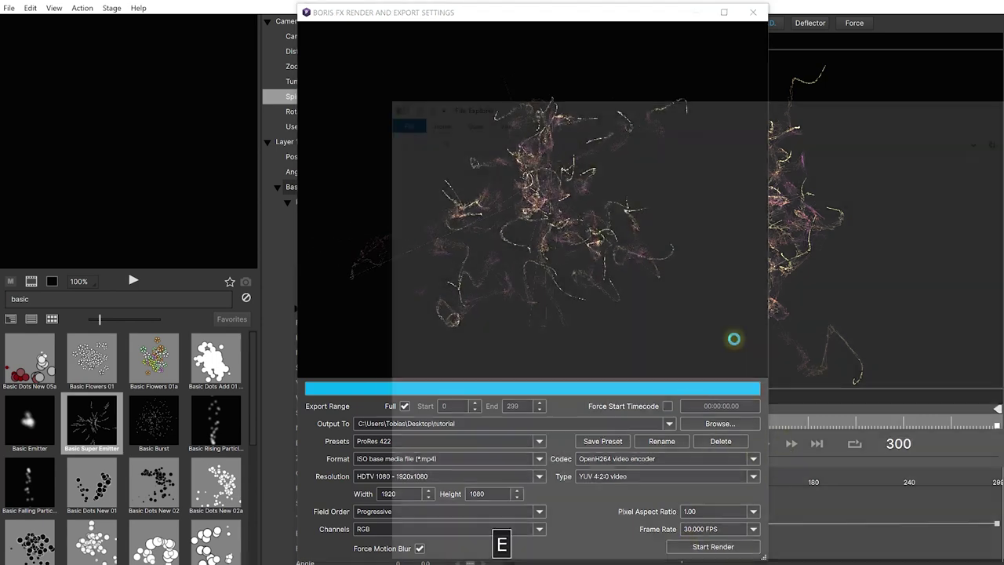
- Go to the Desktop folder and play the 17,402 KB tutorial.mp4 render
left_click(422, 197)
double_click(348, 287)
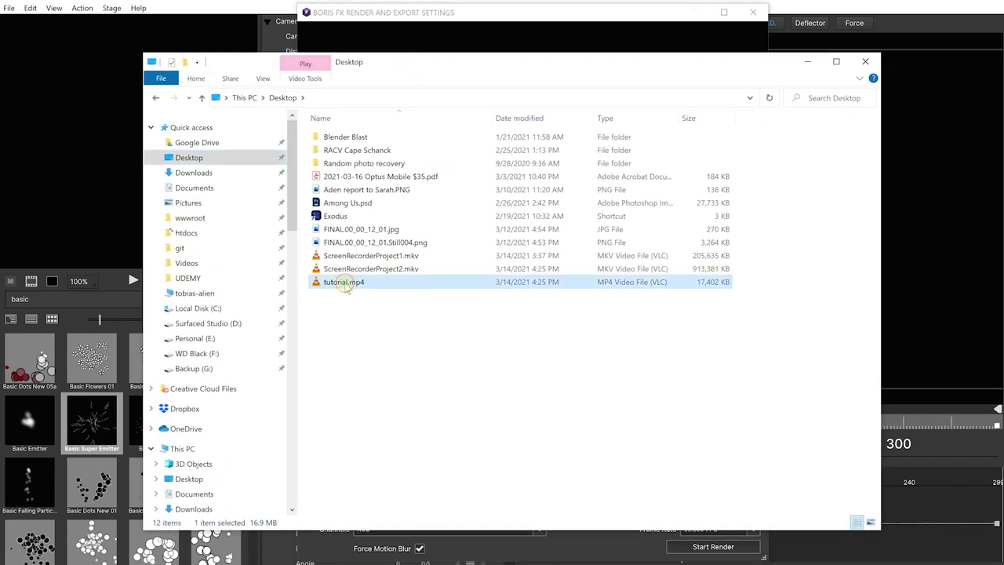